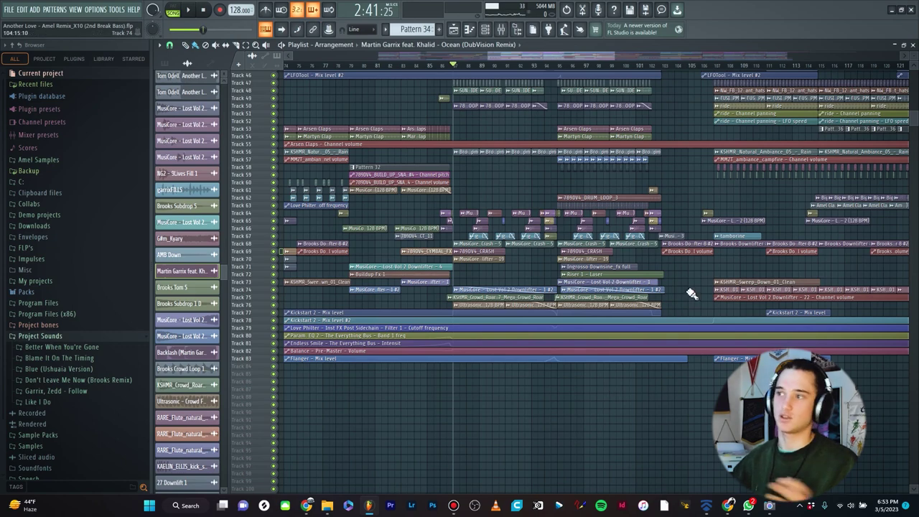
Examine the arrangement around the drop at bar 87, from the effects and automation tracks up to the lead tracks
{"action": "scroll", "coordinate": [688, 292], "scroll_direction": "up", "scroll_amount": 2}
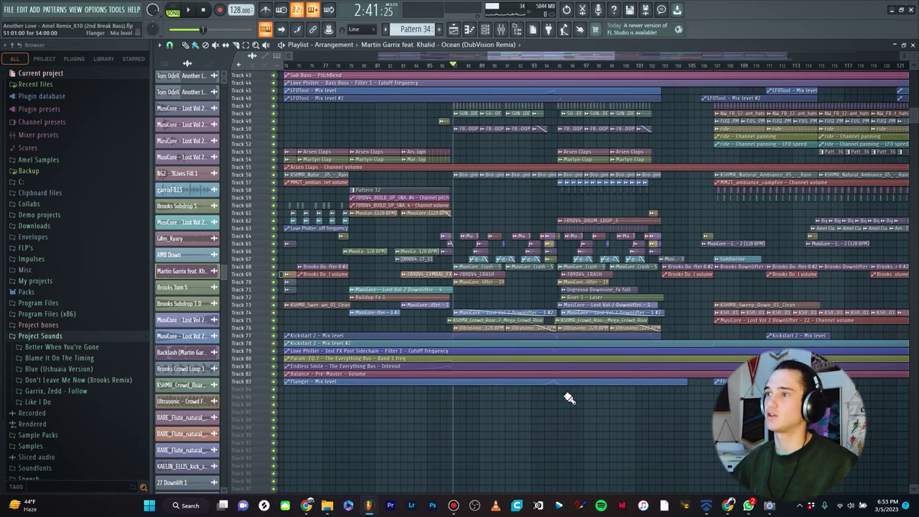
{"action": "scroll", "coordinate": [698, 247], "scroll_direction": "up", "scroll_amount": 3}
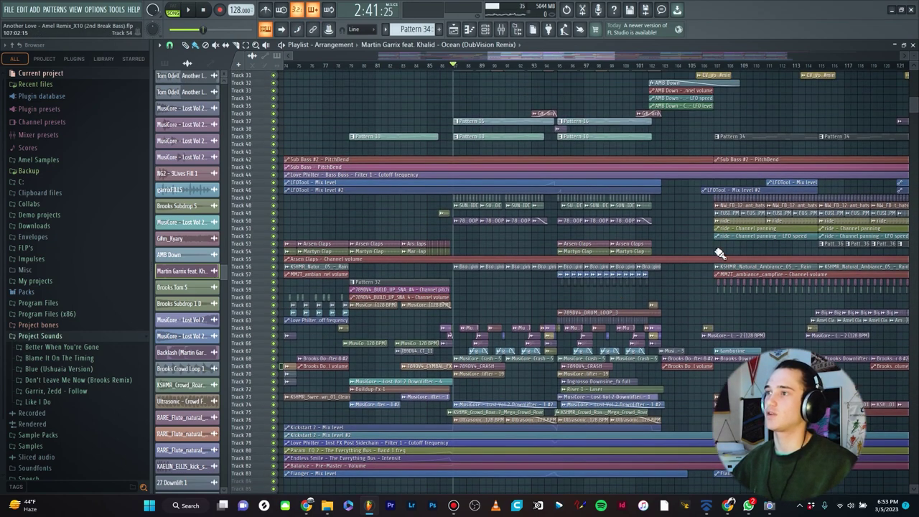
{"action": "scroll", "coordinate": [694, 256], "scroll_direction": "up", "scroll_amount": 10}
{"action": "scroll", "coordinate": [513, 178], "scroll_direction": "up", "scroll_amount": 6}
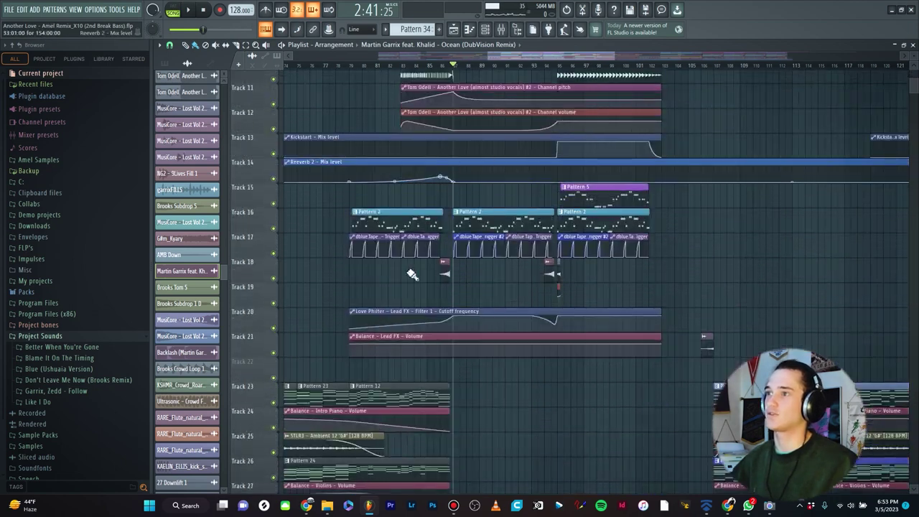
{"action": "scroll", "coordinate": [611, 160], "scroll_direction": "up", "scroll_amount": 1}
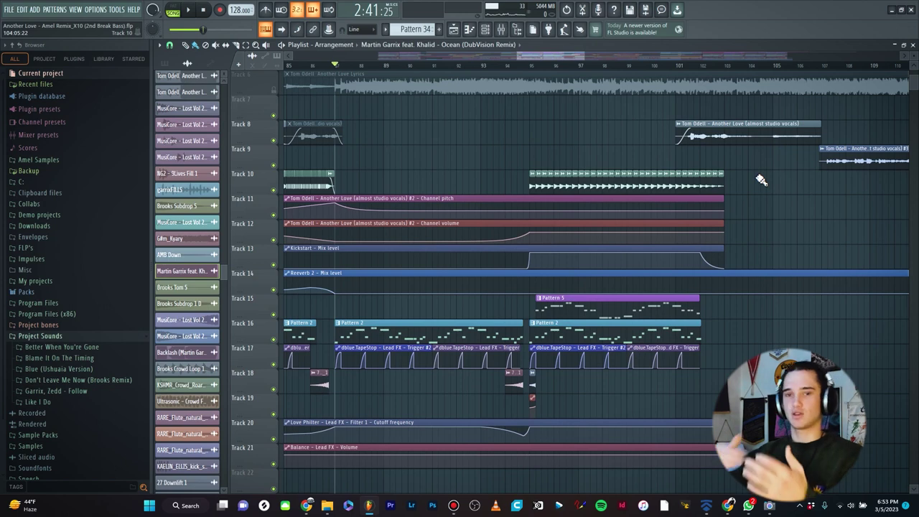
{"action": "scroll", "coordinate": [797, 174], "scroll_direction": "down", "scroll_amount": 2}
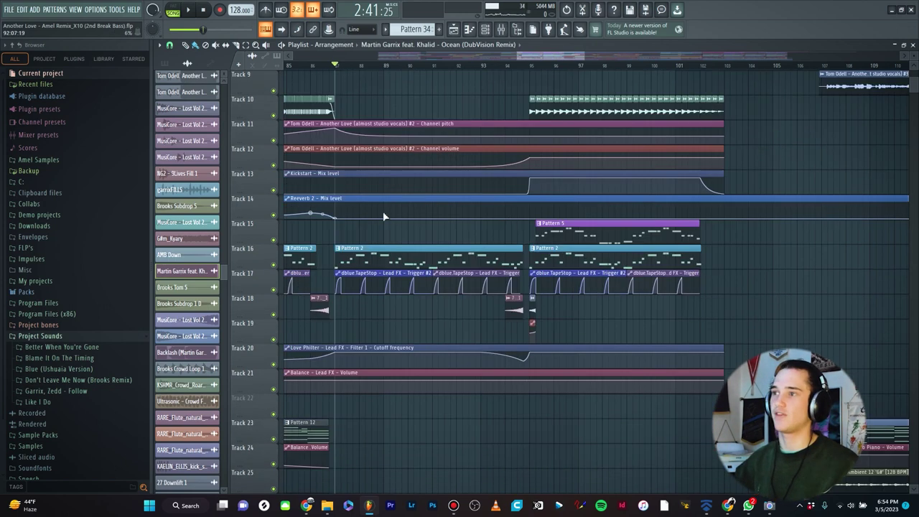
{"action": "scroll", "coordinate": [429, 213], "scroll_direction": "up", "scroll_amount": 1}
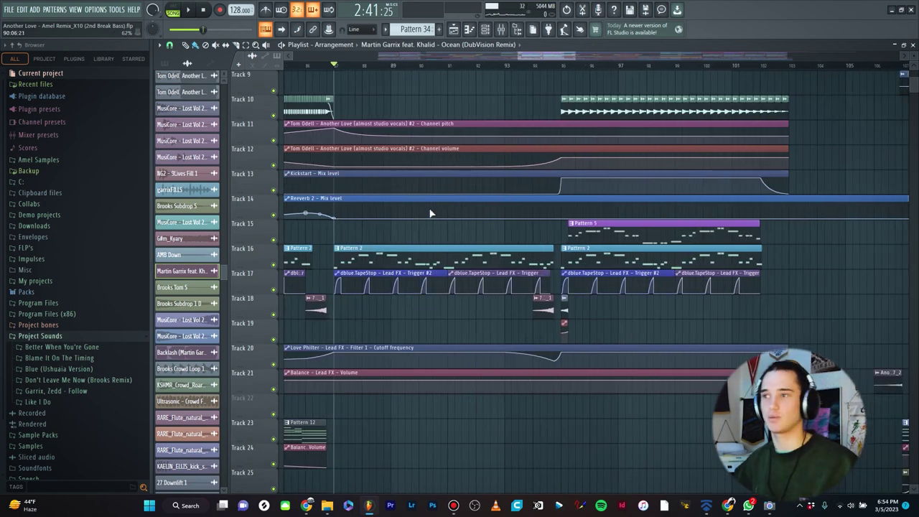
{"action": "scroll", "coordinate": [550, 126], "scroll_direction": "up", "scroll_amount": 2}
{"action": "scroll", "coordinate": [551, 125], "scroll_direction": "down", "scroll_amount": 3}
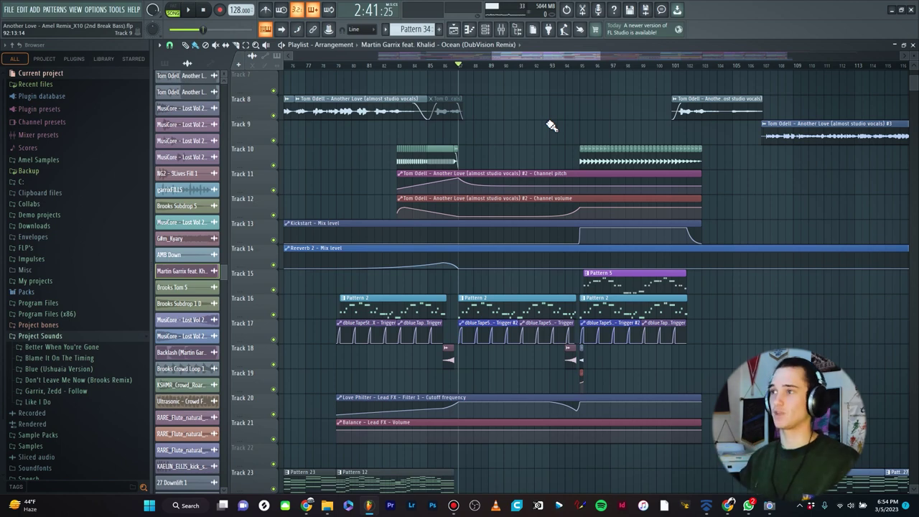
Examine the vocal clips on tracks 8 and 10 and their pitch and volume automation leading into the drop
{"action": "scroll", "coordinate": [396, 94], "scroll_direction": "up", "scroll_amount": 4}
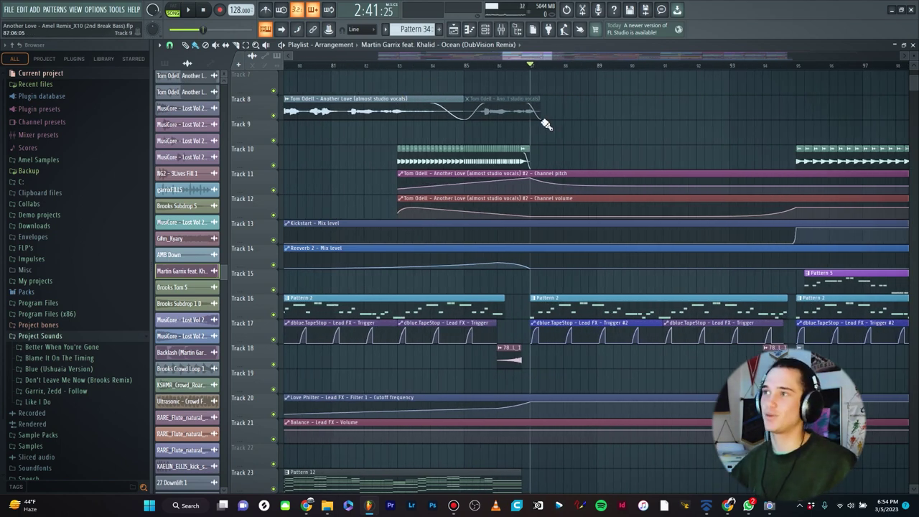
{"action": "scroll", "coordinate": [456, 127], "scroll_direction": "down", "scroll_amount": 2}
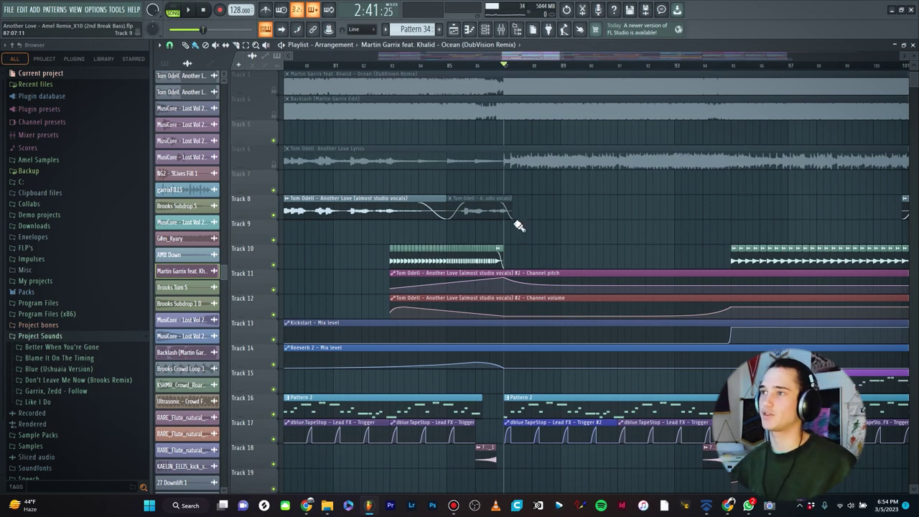
{"action": "scroll", "coordinate": [596, 195], "scroll_direction": "up", "scroll_amount": 2}
{"action": "scroll", "coordinate": [714, 261], "scroll_direction": "down", "scroll_amount": 3}
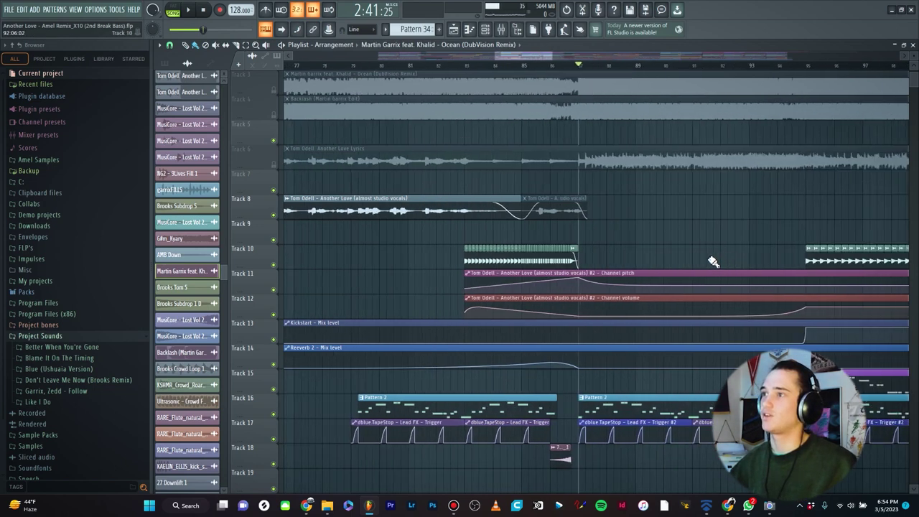
{"action": "scroll", "coordinate": [431, 259], "scroll_direction": "up", "scroll_amount": 2}
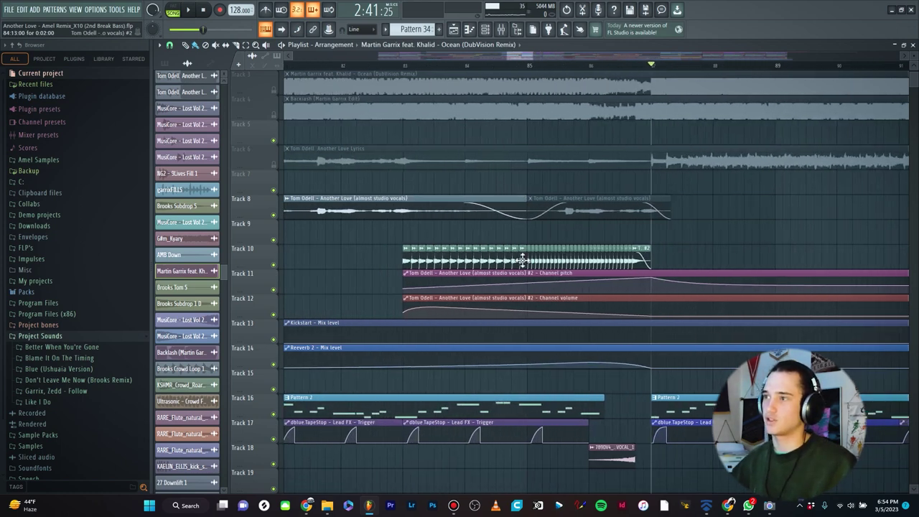
{"action": "scroll", "coordinate": [668, 257], "scroll_direction": "down", "scroll_amount": 3}
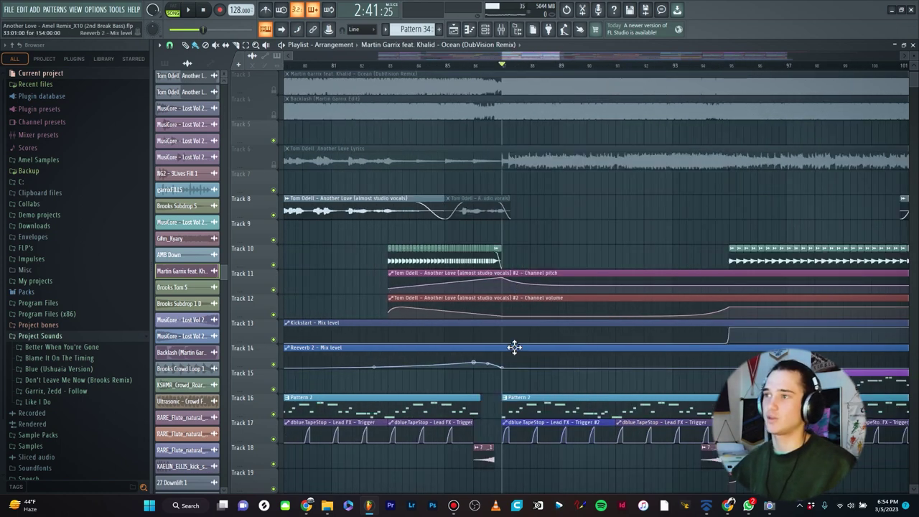
Inspect the lead patterns, TapeStop triggers, reversed vocals and filter cutoff automation on tracks 15 to 21 around bar 95
{"action": "scroll", "coordinate": [514, 348], "scroll_direction": "down", "scroll_amount": 4}
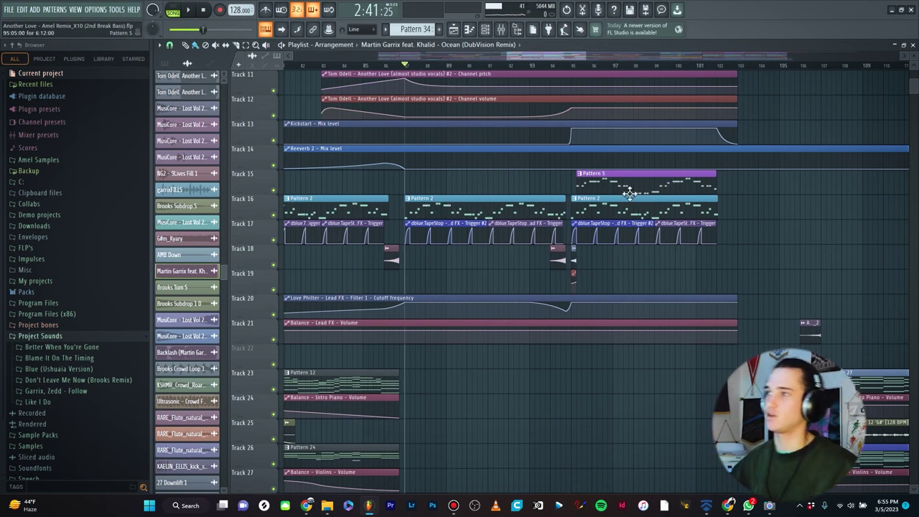
{"action": "scroll", "coordinate": [587, 250], "scroll_direction": "up", "scroll_amount": 5}
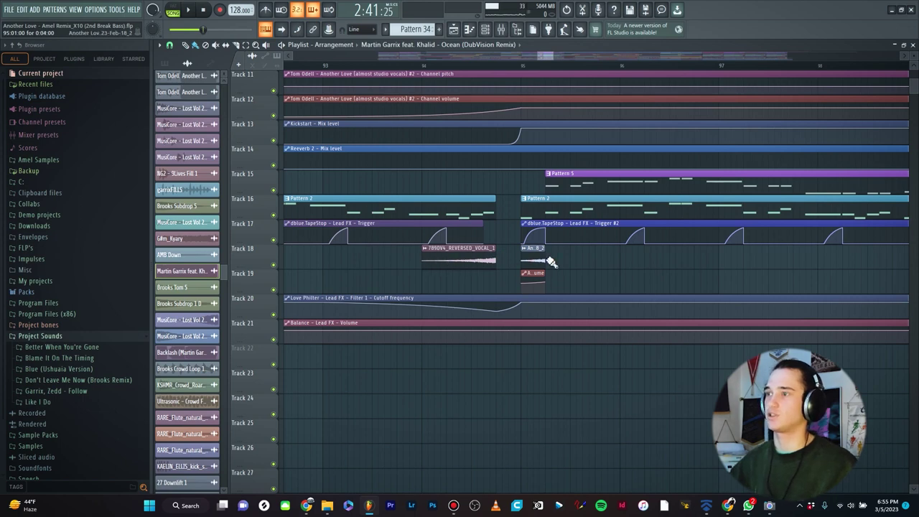
{"action": "scroll", "coordinate": [578, 273], "scroll_direction": "down", "scroll_amount": 3}
{"action": "scroll", "coordinate": [578, 274], "scroll_direction": "down", "scroll_amount": 4}
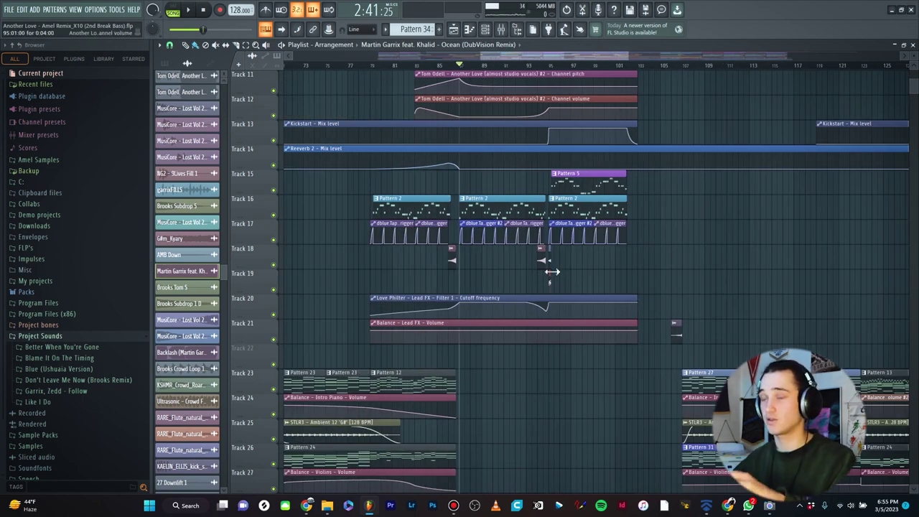
{"action": "scroll", "coordinate": [552, 280], "scroll_direction": "up", "scroll_amount": 3}
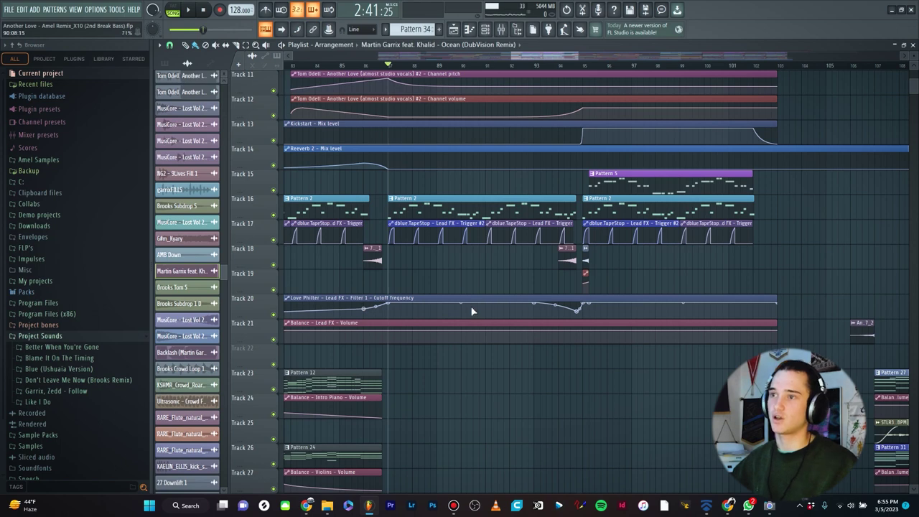
{"action": "right_click", "coordinate": [449, 308]}
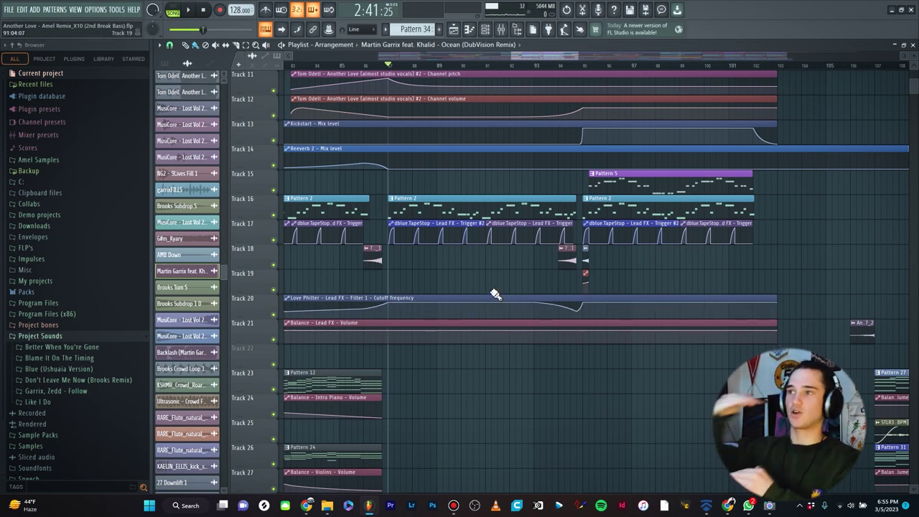
Examine the piano, ambient, violin and break chord layers on tracks 23 to 30 before and during the drop
{"action": "scroll", "coordinate": [496, 294], "scroll_direction": "down", "scroll_amount": 3}
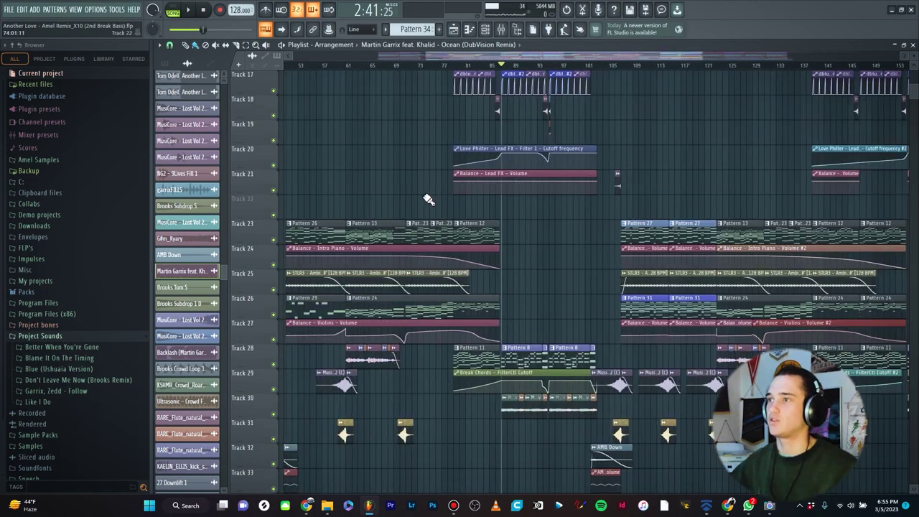
{"action": "scroll", "coordinate": [431, 199], "scroll_direction": "down", "scroll_amount": 3}
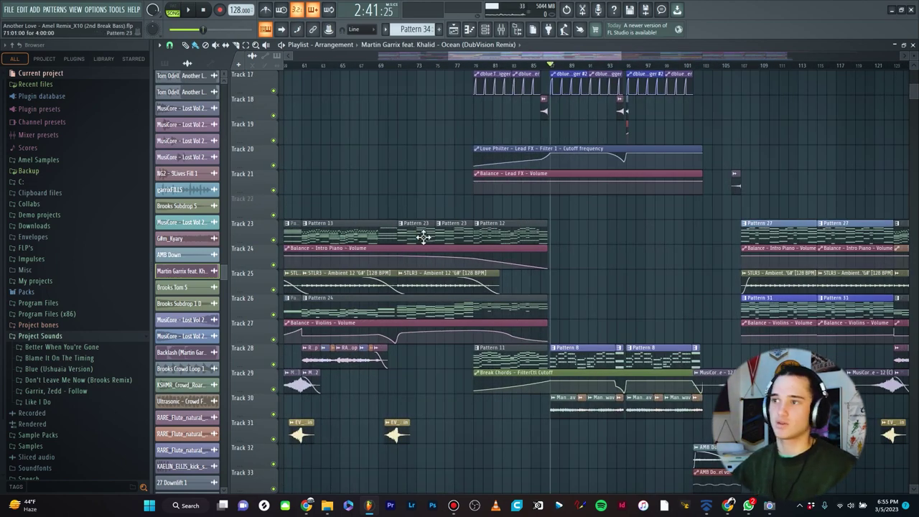
{"action": "scroll", "coordinate": [579, 245], "scroll_direction": "up", "scroll_amount": 3}
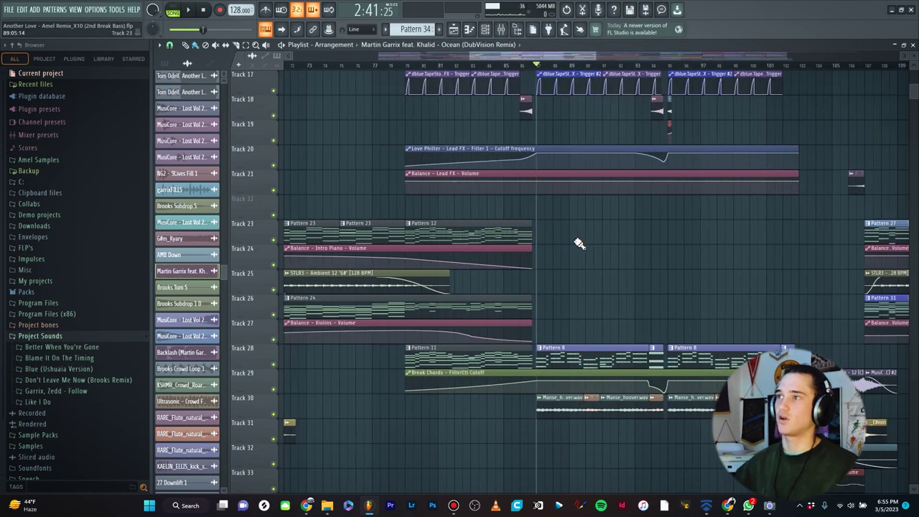
{"action": "scroll", "coordinate": [579, 244], "scroll_direction": "down", "scroll_amount": 2}
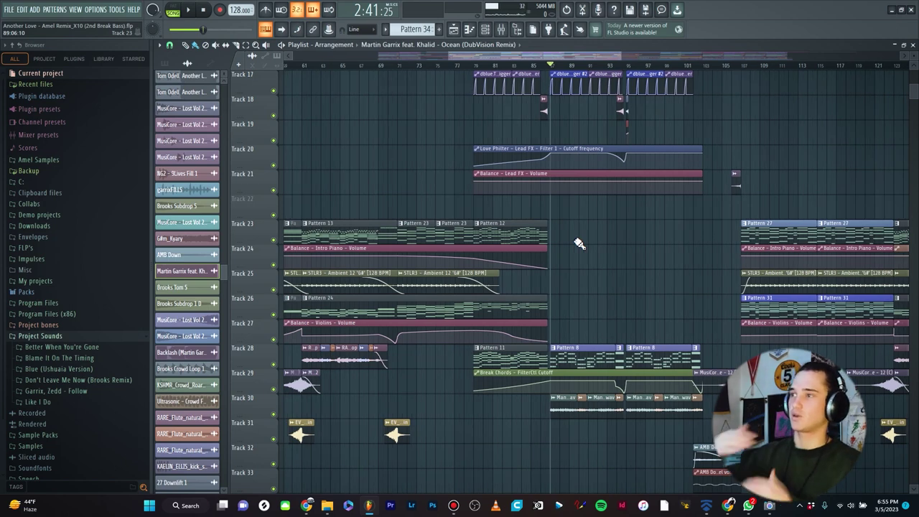
{"action": "scroll", "coordinate": [579, 245], "scroll_direction": "down", "scroll_amount": 3}
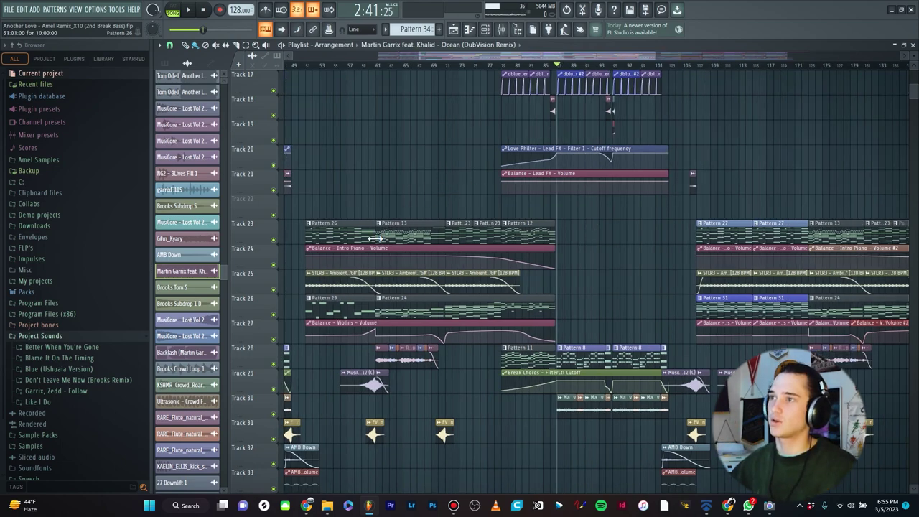
Solo the intro piano on tracks 23 and 24, audition it from bar 65, and restore the other tracks
{"action": "scroll", "coordinate": [428, 57], "scroll_direction": "up", "scroll_amount": 4}
{"action": "left_click", "coordinate": [435, 64]}
{"action": "scroll", "coordinate": [511, 180], "scroll_direction": "up", "scroll_amount": 3}
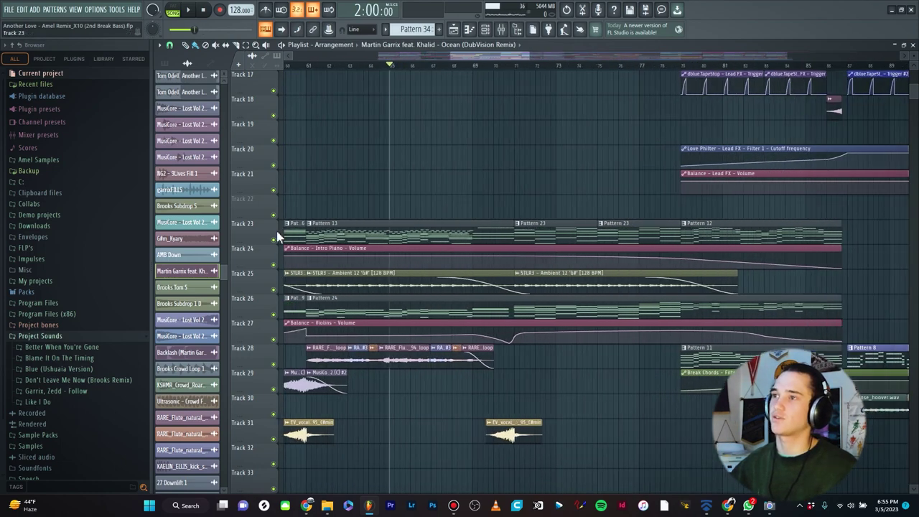
{"action": "right_click", "coordinate": [272, 242]}
{"action": "left_click", "coordinate": [273, 264]}
{"action": "key", "text": "space"}
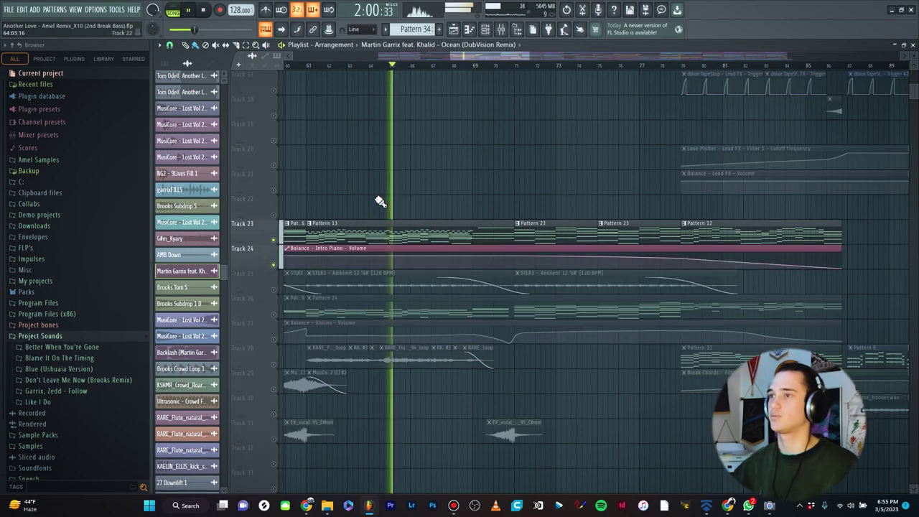
{"action": "key", "text": "space"}
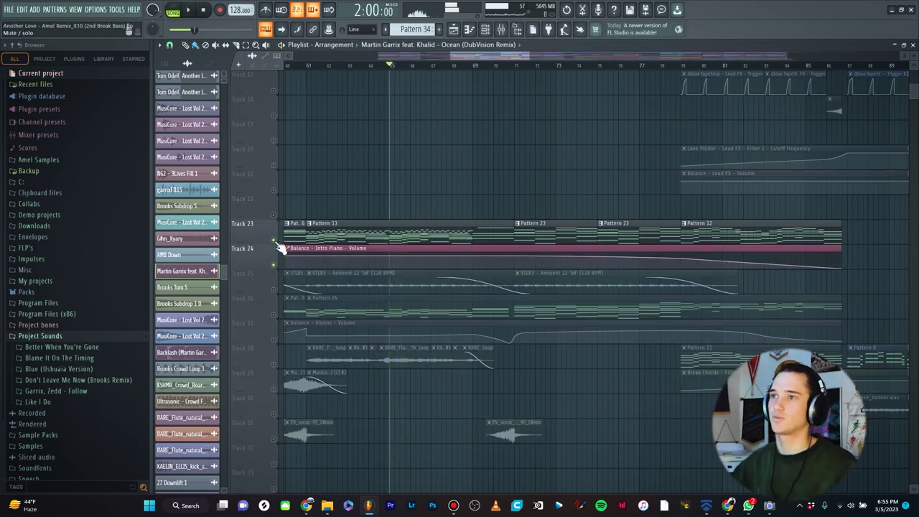
{"action": "right_click", "coordinate": [273, 241]}
Solo the break chords and their filter cutoff on tracks 28 and 29, and audition them from bar 87
{"action": "scroll", "coordinate": [374, 236], "scroll_direction": "down", "scroll_amount": 4}
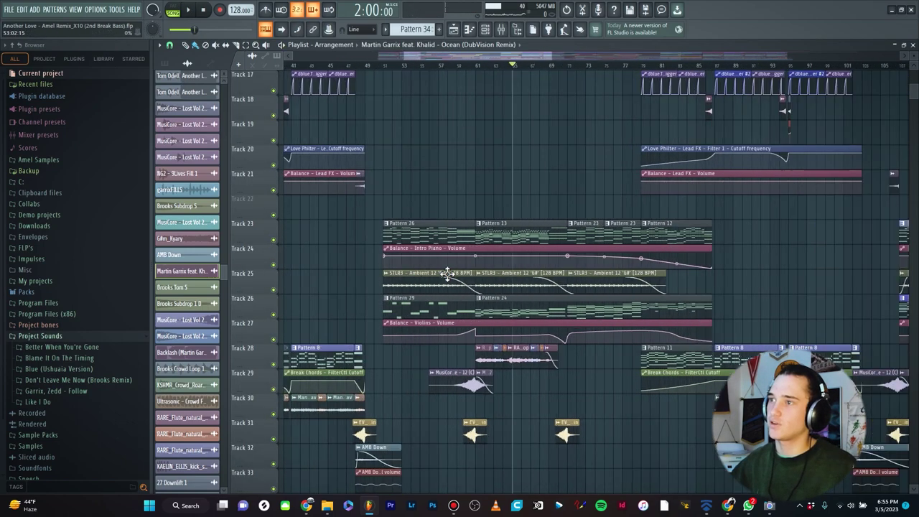
{"action": "scroll", "coordinate": [491, 301], "scroll_direction": "down", "scroll_amount": 3}
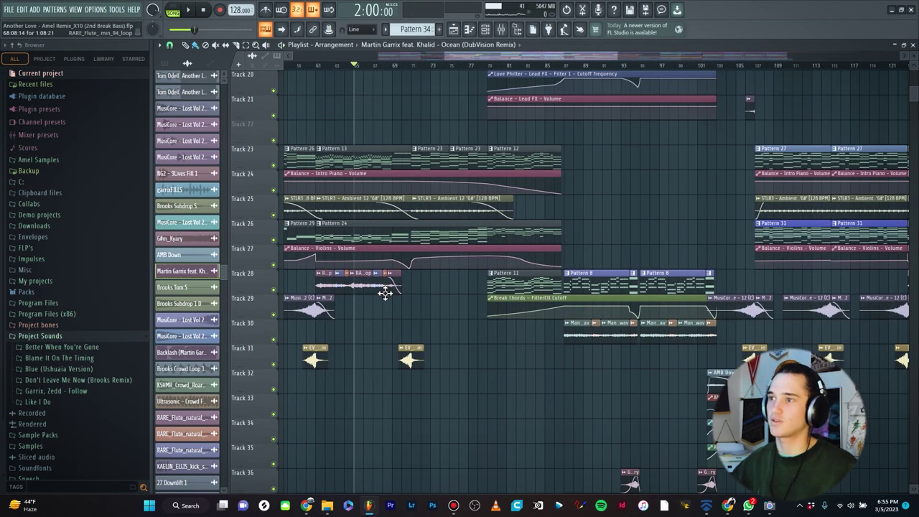
{"action": "scroll", "coordinate": [430, 283], "scroll_direction": "down", "scroll_amount": 3}
{"action": "left_click", "coordinate": [388, 67]}
{"action": "scroll", "coordinate": [374, 237], "scroll_direction": "up", "scroll_amount": 5}
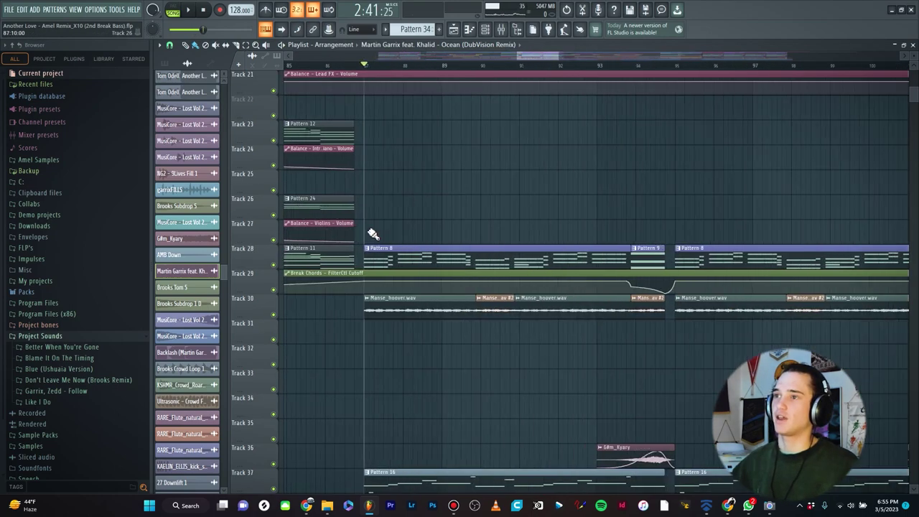
{"action": "left_click", "coordinate": [273, 265], "text": "ctrl"}
{"action": "left_click", "coordinate": [273, 289]}
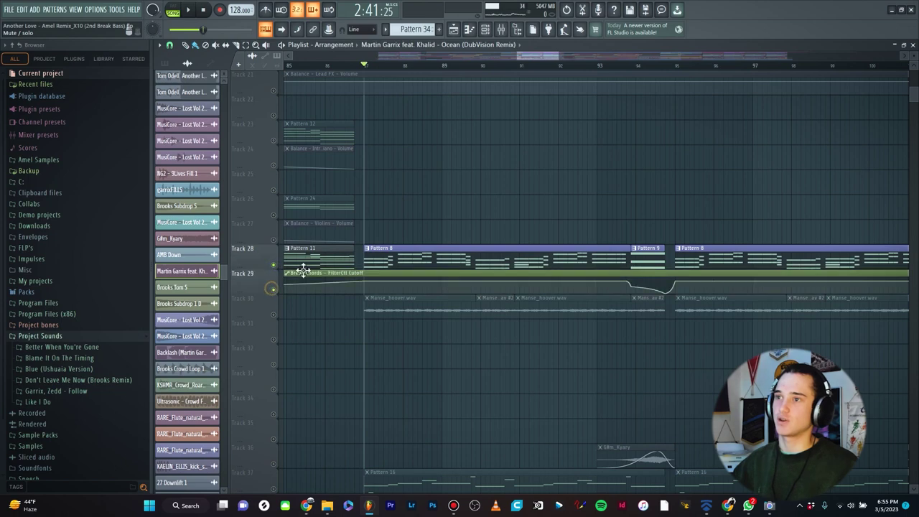
{"action": "key", "text": "space"}
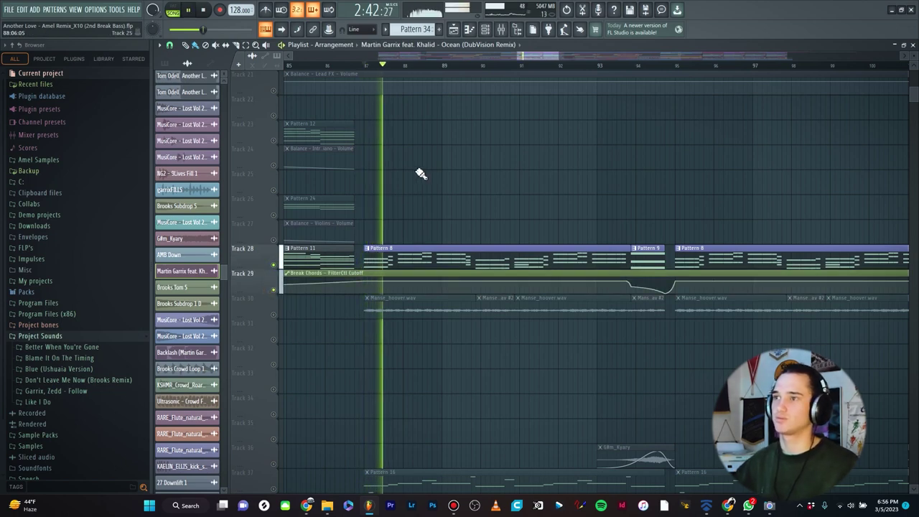
{"action": "key", "text": "space"}
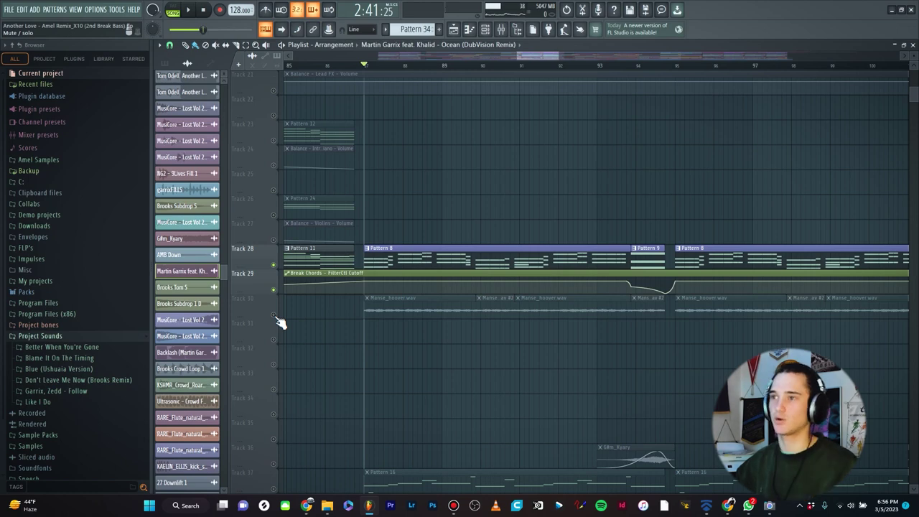
Solo the Manse_hoover clips on track 30, audition them from bar 87, and restore the other tracks
{"action": "left_click", "coordinate": [273, 315], "text": "ctrl"}
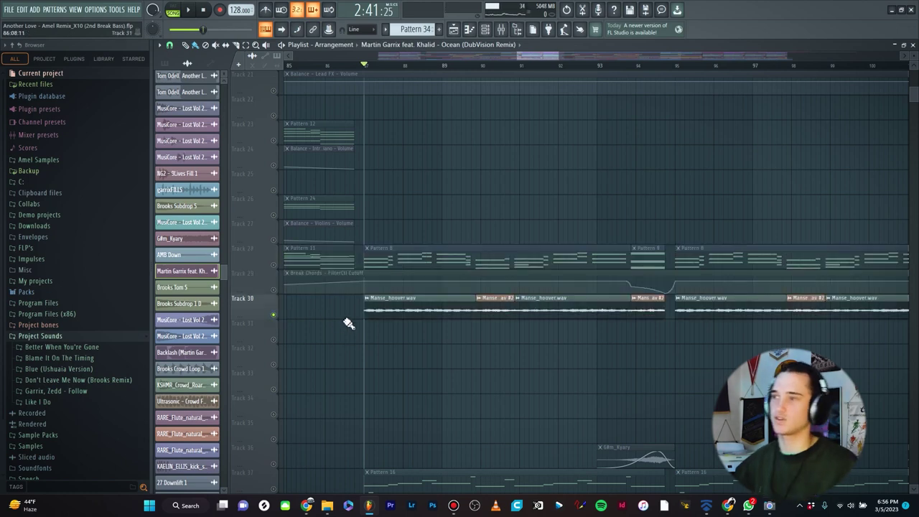
{"action": "key", "text": "space"}
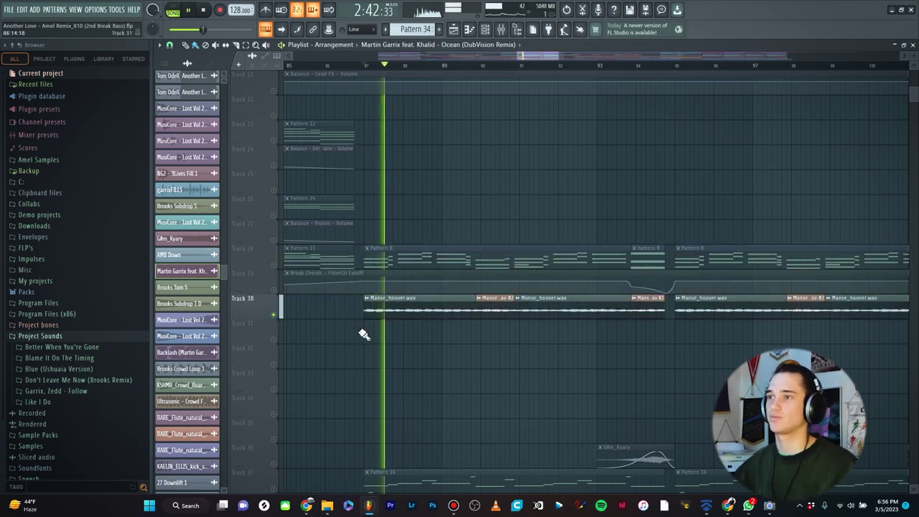
{"action": "key", "text": "space"}
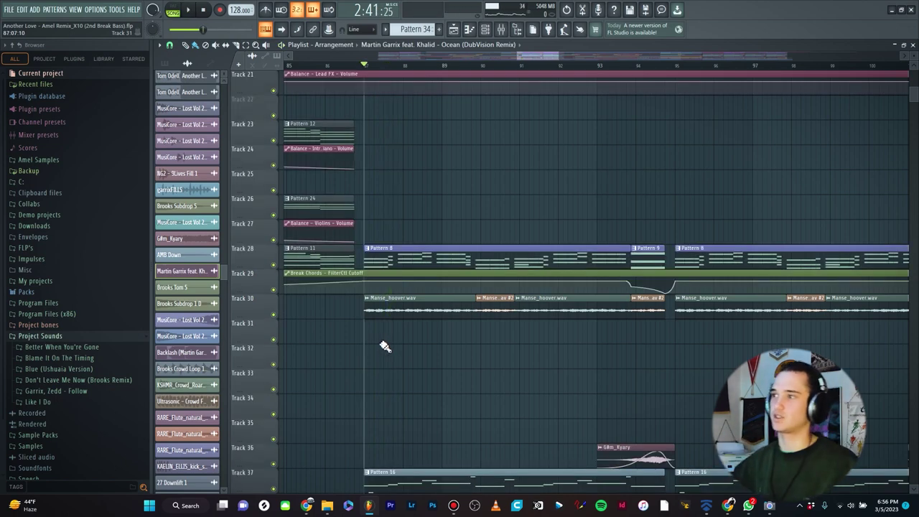
{"action": "scroll", "coordinate": [413, 362], "scroll_direction": "down", "scroll_amount": 4}
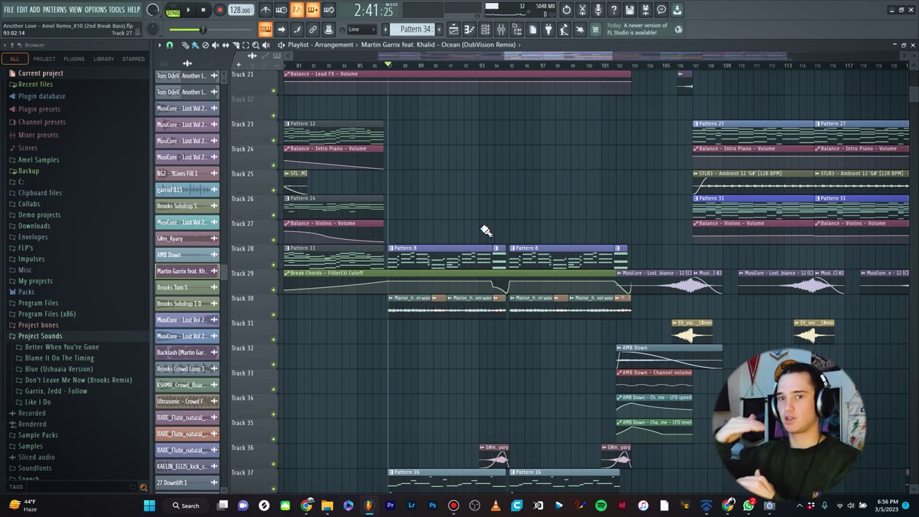
Solo the Pattern 16 clips on track 37, audition them from bar 87, and restore the other tracks
{"action": "scroll", "coordinate": [485, 230], "scroll_direction": "down", "scroll_amount": 3}
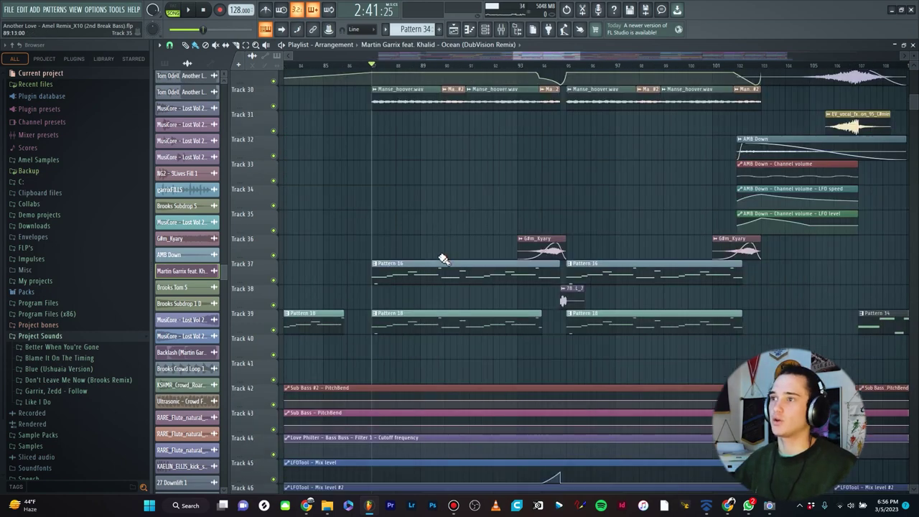
{"action": "scroll", "coordinate": [537, 205], "scroll_direction": "left", "scroll_amount": 5}
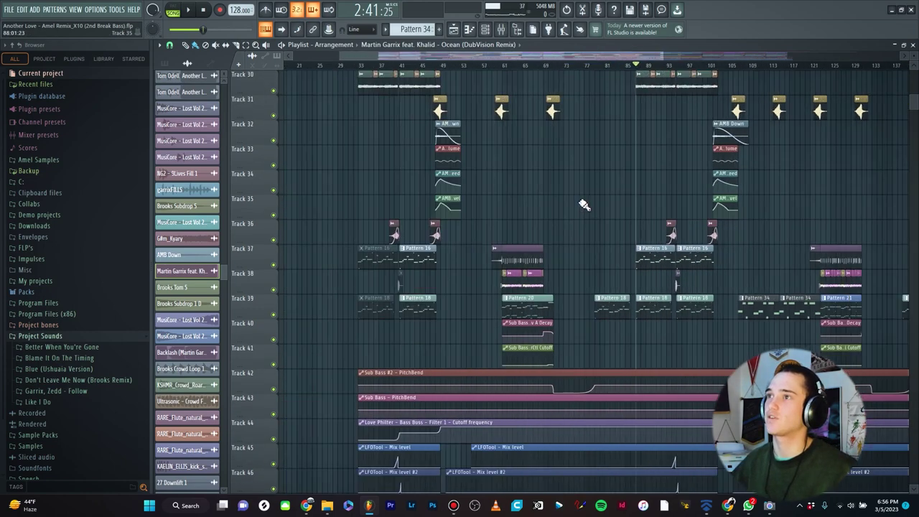
{"action": "scroll", "coordinate": [503, 223], "scroll_direction": "up", "scroll_amount": 4}
{"action": "scroll", "coordinate": [369, 247], "scroll_direction": "down", "scroll_amount": 3}
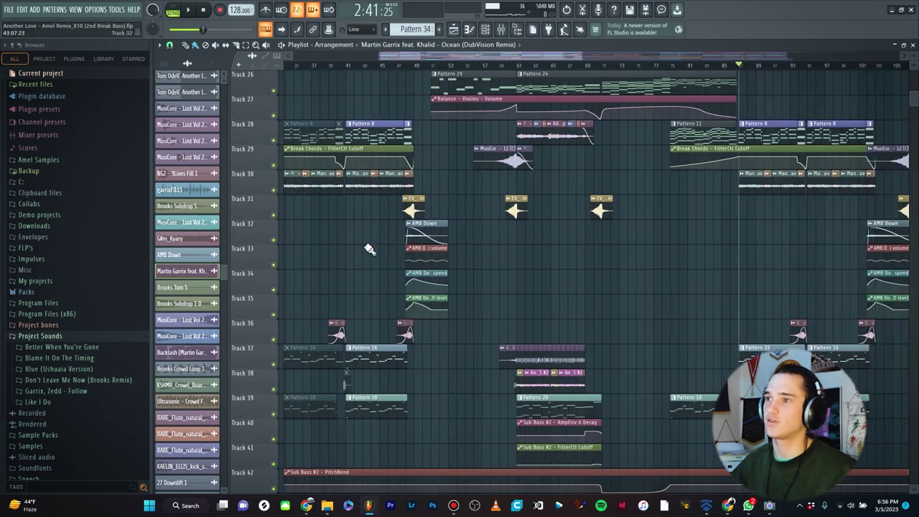
{"action": "scroll", "coordinate": [677, 288], "scroll_direction": "right", "scroll_amount": 4}
{"action": "scroll", "coordinate": [711, 279], "scroll_direction": "up", "scroll_amount": 2}
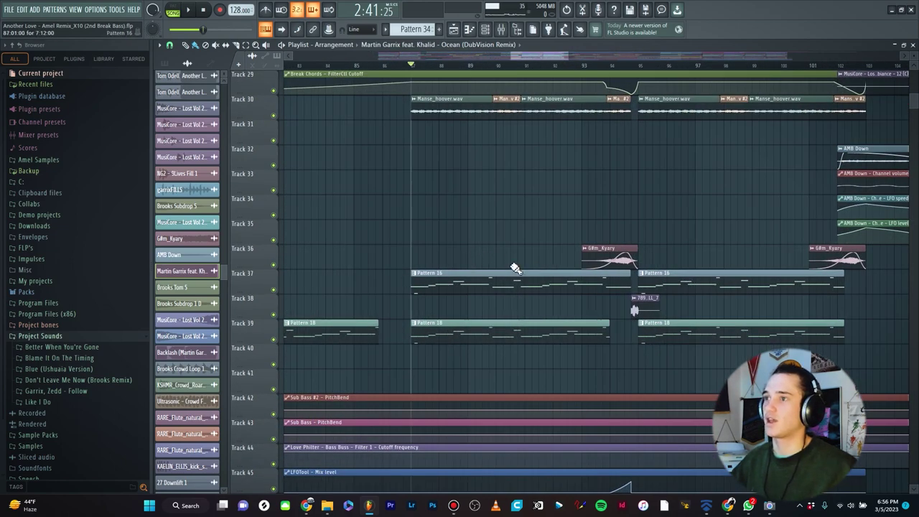
{"action": "right_click", "coordinate": [273, 289]}
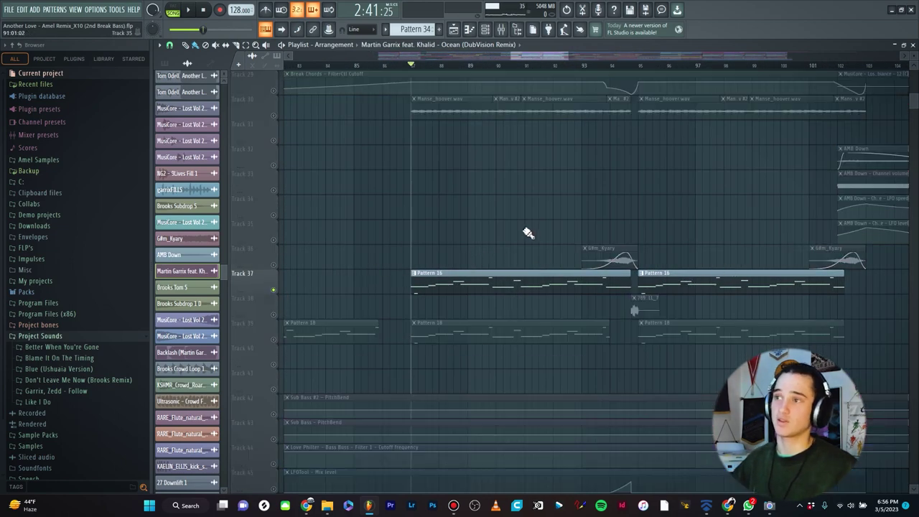
{"action": "key", "text": "space"}
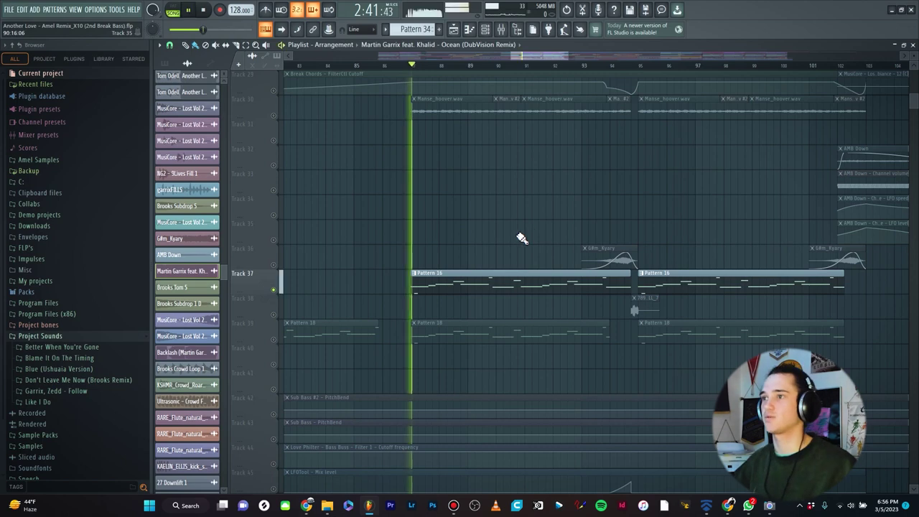
{"action": "key", "text": "space"}
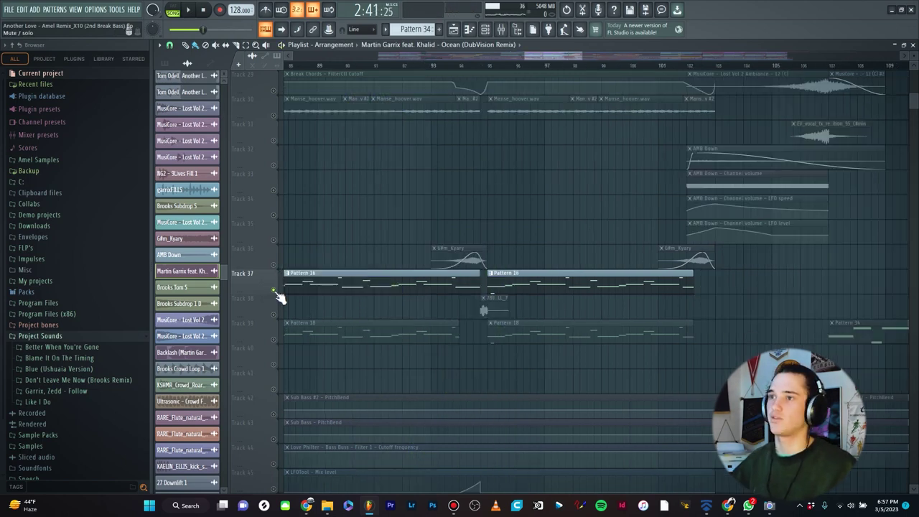
{"action": "right_click", "coordinate": [273, 290]}
Solo the 789DV4_FILL_7 clip on track 38 and audition it from its start just before bar 95
{"action": "scroll", "coordinate": [567, 255], "scroll_direction": "up", "scroll_amount": 2}
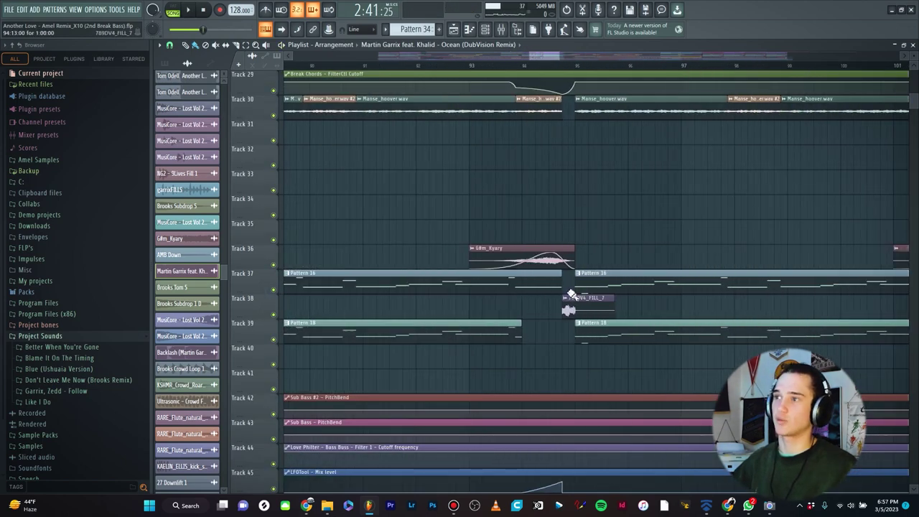
{"action": "scroll", "coordinate": [564, 311], "scroll_direction": "up", "scroll_amount": 3}
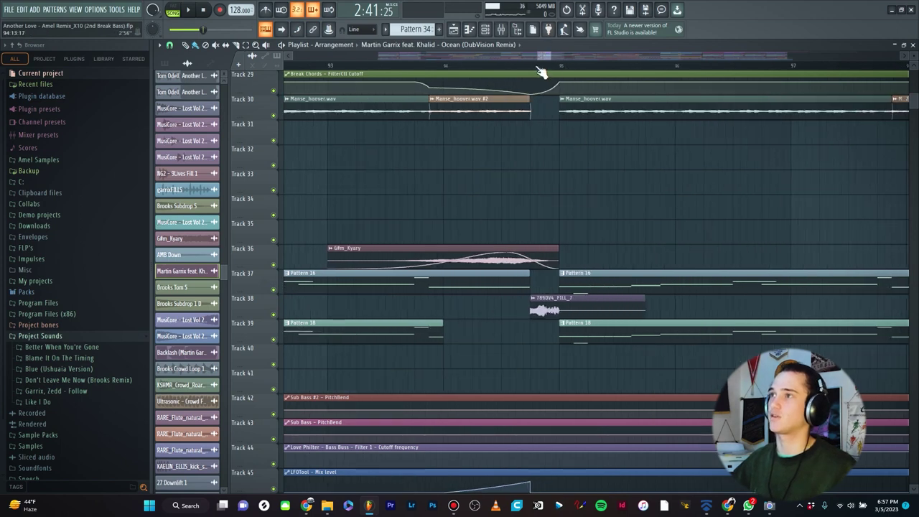
{"action": "left_click", "coordinate": [530, 65]}
{"action": "right_click", "coordinate": [274, 315]}
{"action": "key", "text": "space"}
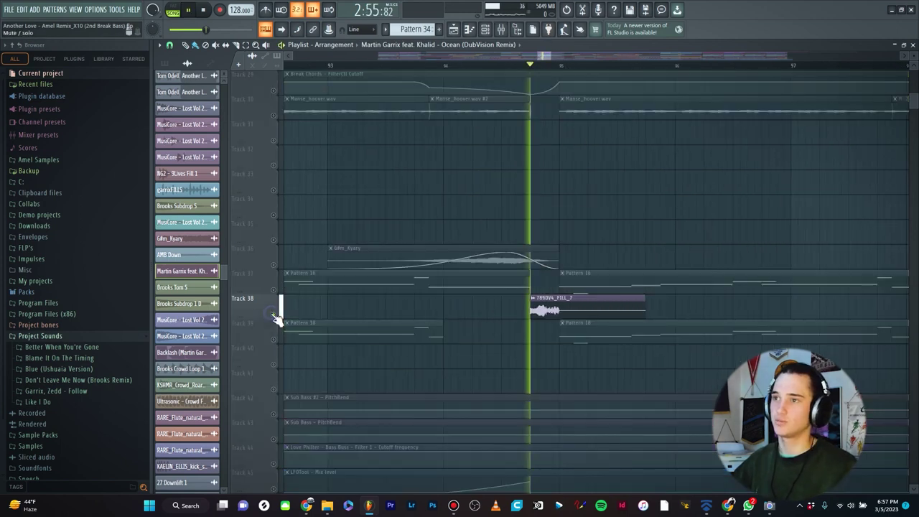
{"action": "key", "text": "space"}
Solo the Pattern 18 clips on track 39, audition them from bar 87, and restore the other tracks
{"action": "scroll", "coordinate": [603, 250], "scroll_direction": "down", "scroll_amount": 2}
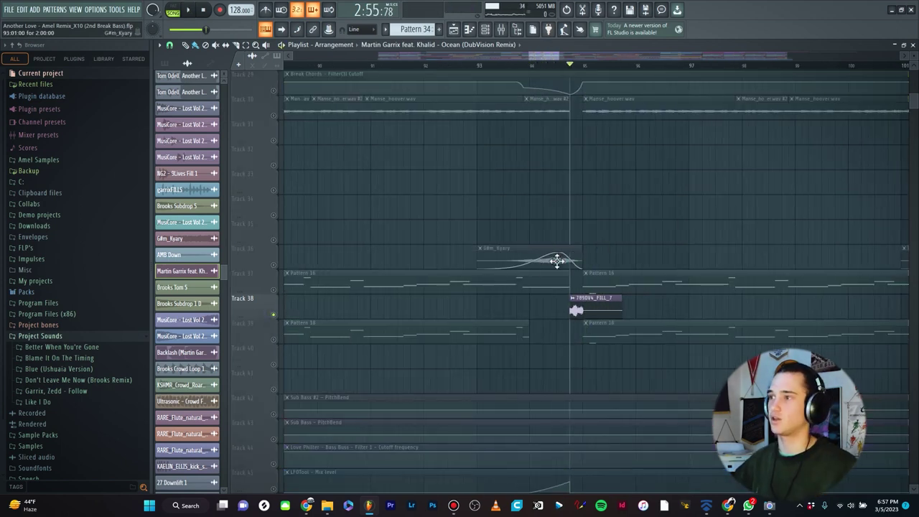
{"action": "scroll", "coordinate": [517, 264], "scroll_direction": "down", "scroll_amount": 2}
{"action": "scroll", "coordinate": [403, 264], "scroll_direction": "up", "scroll_amount": 3}
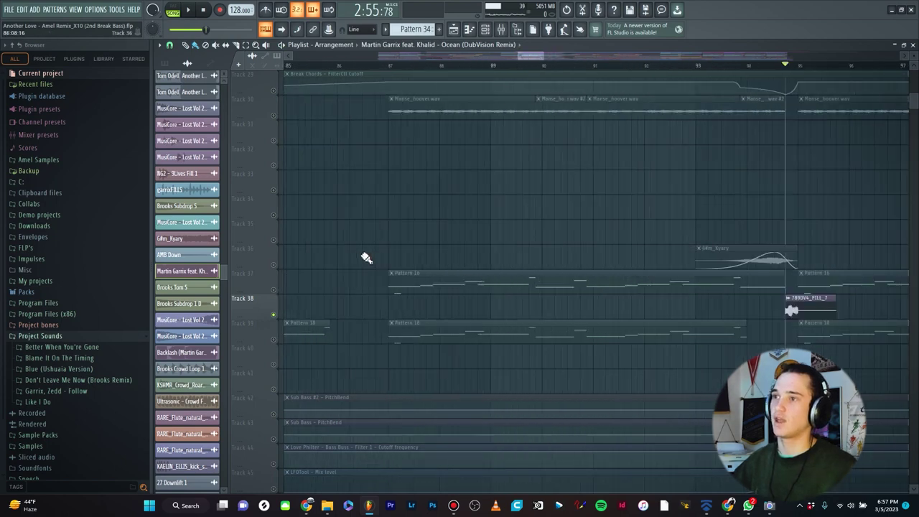
{"action": "left_click", "coordinate": [396, 67]}
{"action": "right_click", "coordinate": [273, 339]}
{"action": "scroll", "coordinate": [366, 280], "scroll_direction": "down", "scroll_amount": 2}
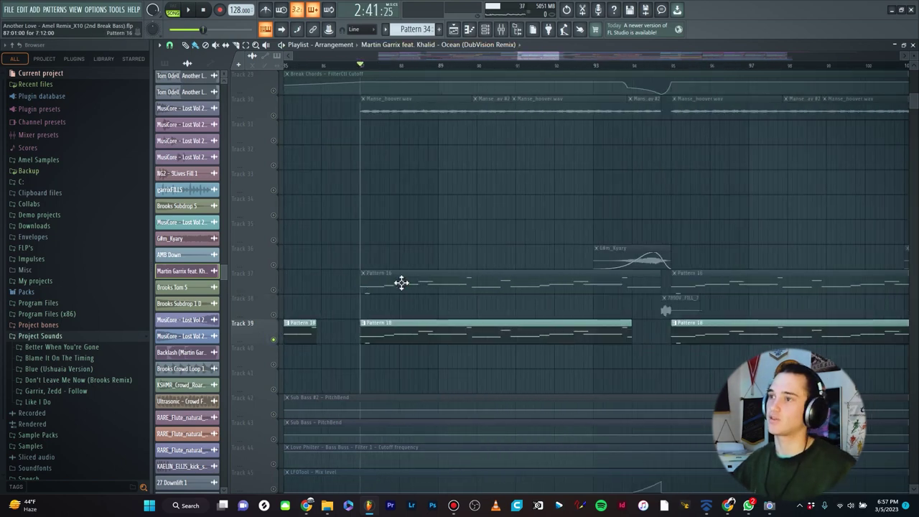
{"action": "key", "text": "space"}
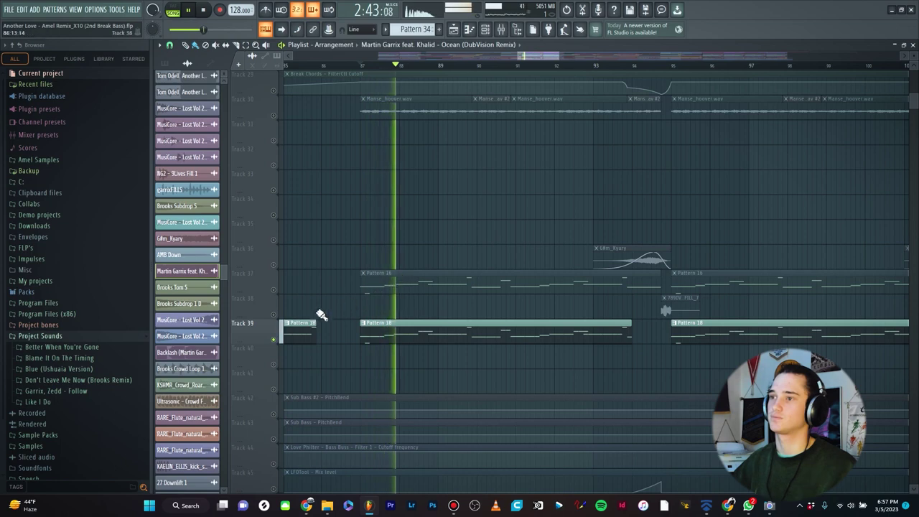
{"action": "right_click", "coordinate": [273, 339]}
{"action": "scroll", "coordinate": [400, 248], "scroll_direction": "down", "scroll_amount": 1}
{"action": "key", "text": "space"}
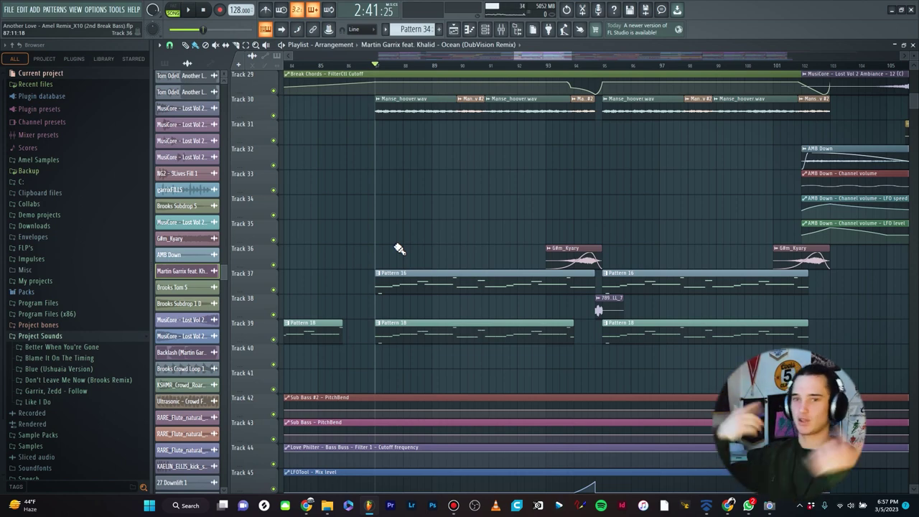
Examine the bass patterns and the sub bass, filter and LFOTool automation on tracks 37 to 46 around the drop
{"action": "scroll", "coordinate": [388, 246], "scroll_direction": "down", "scroll_amount": 2}
{"action": "scroll", "coordinate": [367, 240], "scroll_direction": "up", "scroll_amount": 2, "text": "ctrl"}
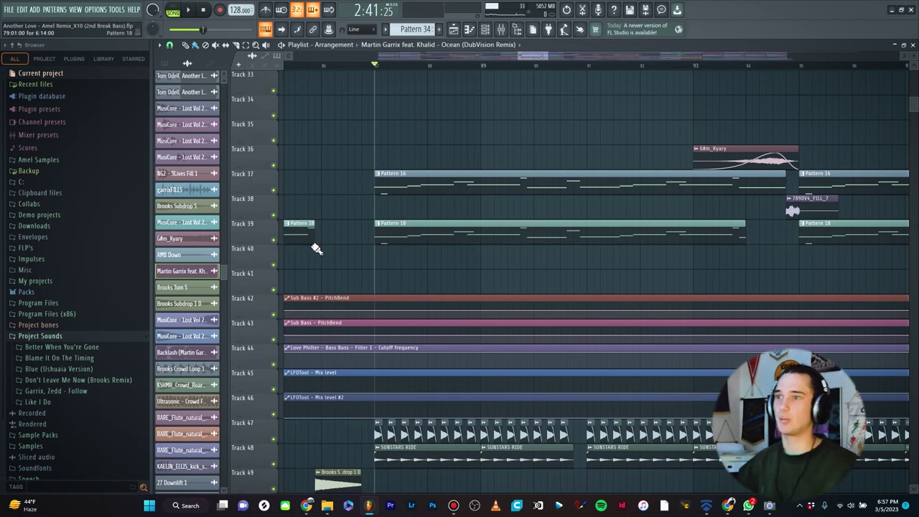
{"action": "scroll", "coordinate": [318, 247], "scroll_direction": "down", "scroll_amount": 3, "text": "ctrl"}
{"action": "scroll", "coordinate": [322, 263], "scroll_direction": "up", "scroll_amount": 2}
{"action": "scroll", "coordinate": [402, 259], "scroll_direction": "down", "scroll_amount": 3}
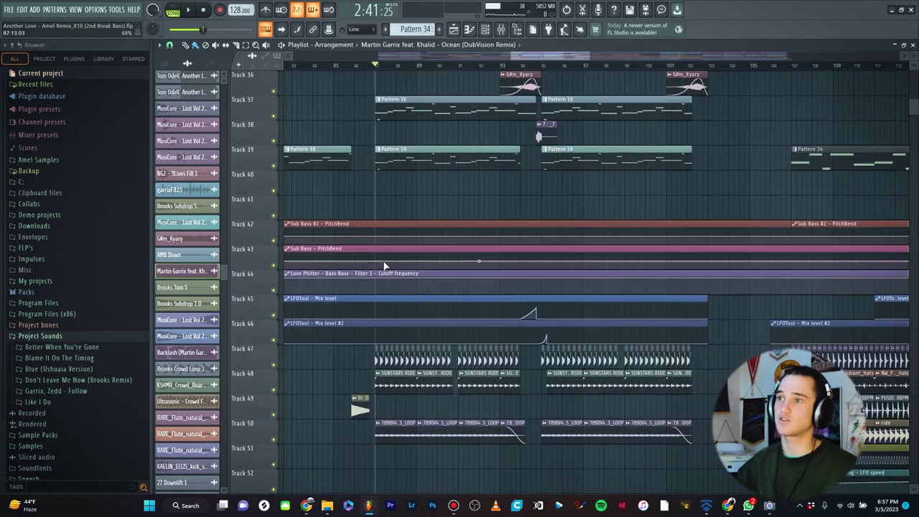
{"action": "scroll", "coordinate": [374, 239], "scroll_direction": "up", "scroll_amount": 3, "text": "ctrl"}
{"action": "scroll", "coordinate": [375, 240], "scroll_direction": "up", "scroll_amount": 2, "text": "ctrl"}
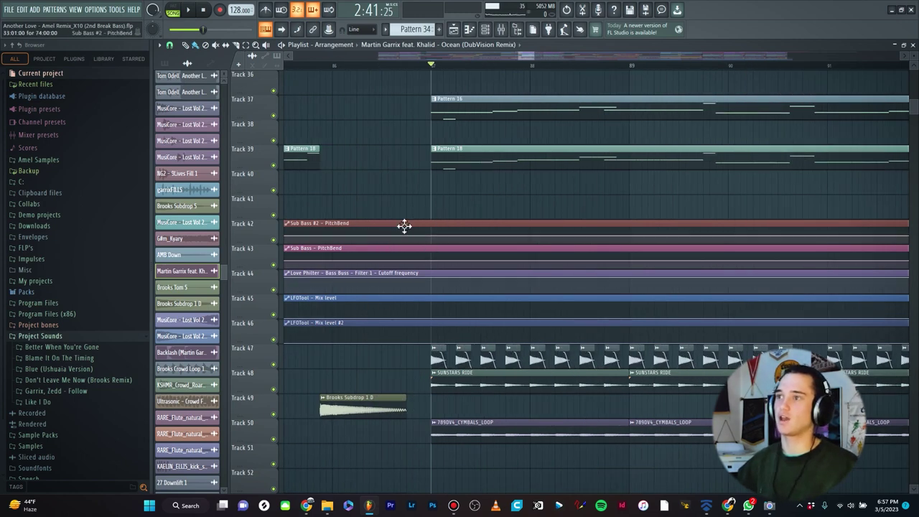
{"action": "scroll", "coordinate": [405, 267], "scroll_direction": "down", "scroll_amount": 5}
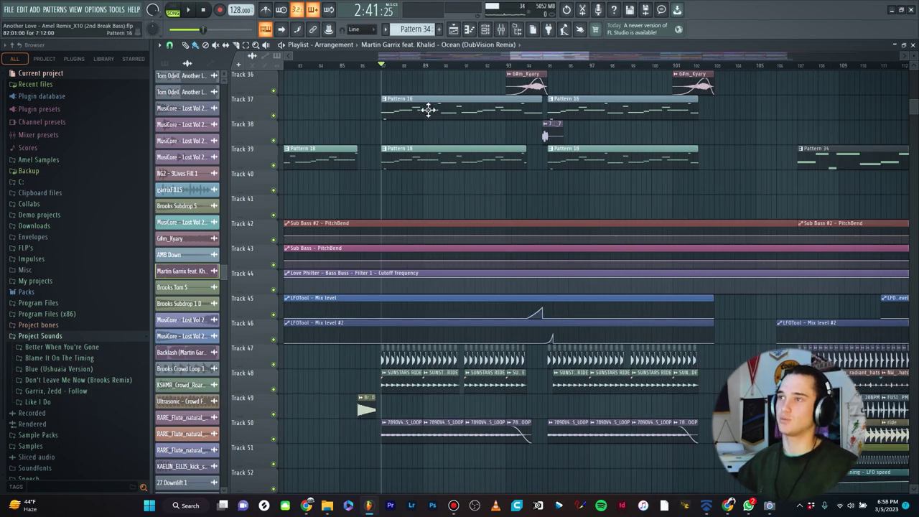
Solo the 789DV4_KICK_LOOP_1 clips on track 47, audition them from bar 87, and restore the other tracks
{"action": "scroll", "coordinate": [520, 205], "scroll_direction": "down", "scroll_amount": 5}
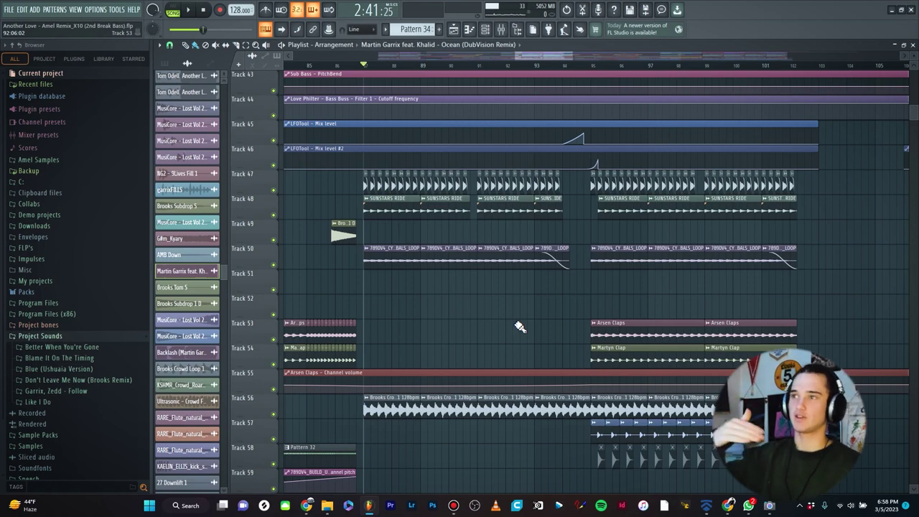
{"action": "scroll", "coordinate": [381, 244], "scroll_direction": "up", "scroll_amount": 3}
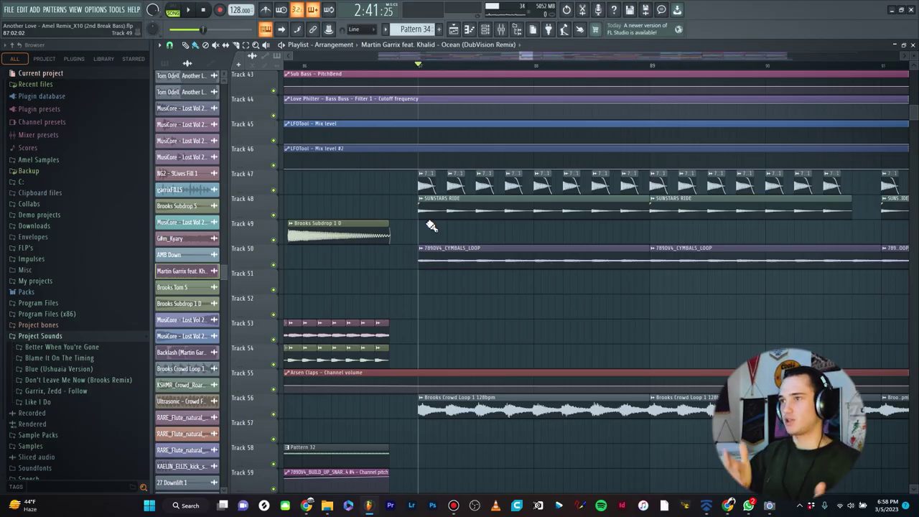
{"action": "scroll", "coordinate": [433, 228], "scroll_direction": "down", "scroll_amount": 4}
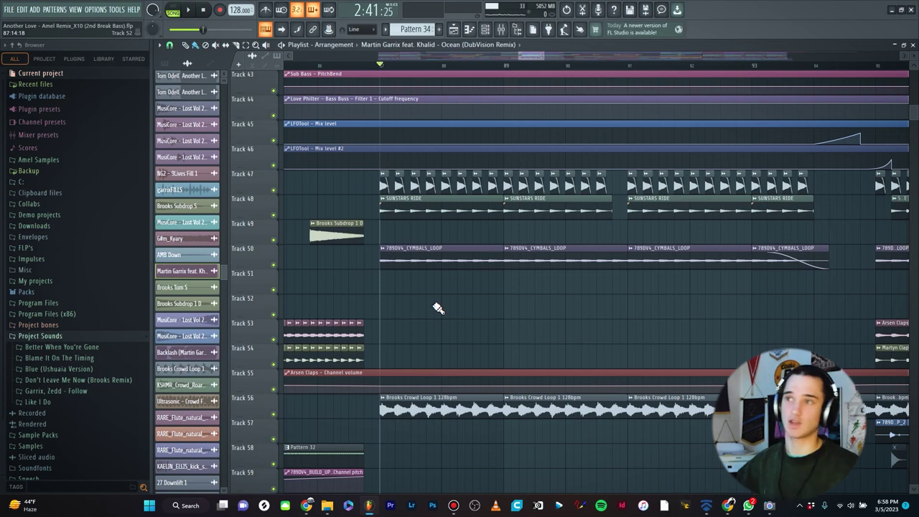
{"action": "scroll", "coordinate": [434, 302], "scroll_direction": "up", "scroll_amount": 3}
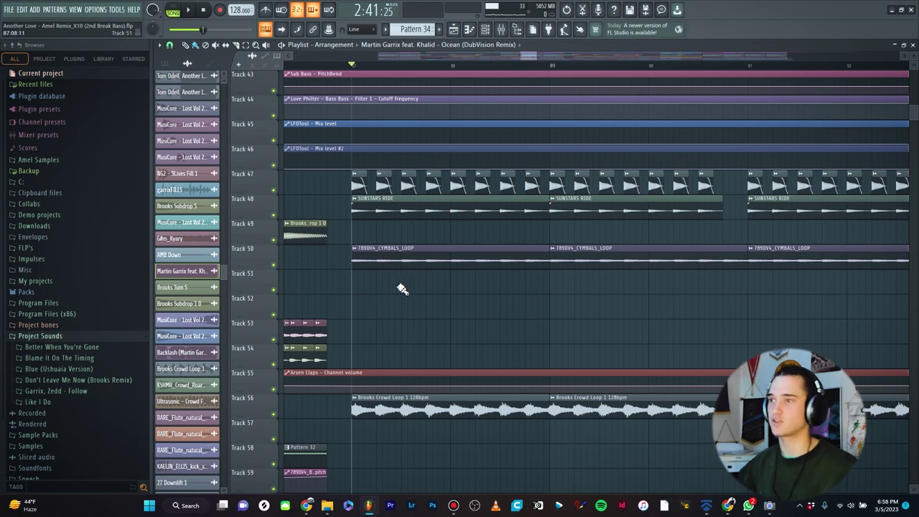
{"action": "scroll", "coordinate": [372, 209], "scroll_direction": "up", "scroll_amount": 3}
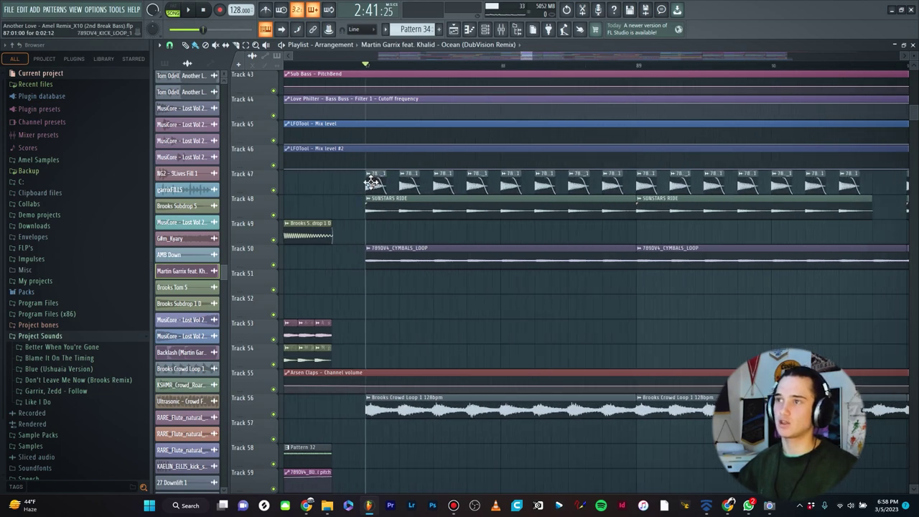
{"action": "right_click", "coordinate": [274, 191]}
{"action": "key", "text": "space"}
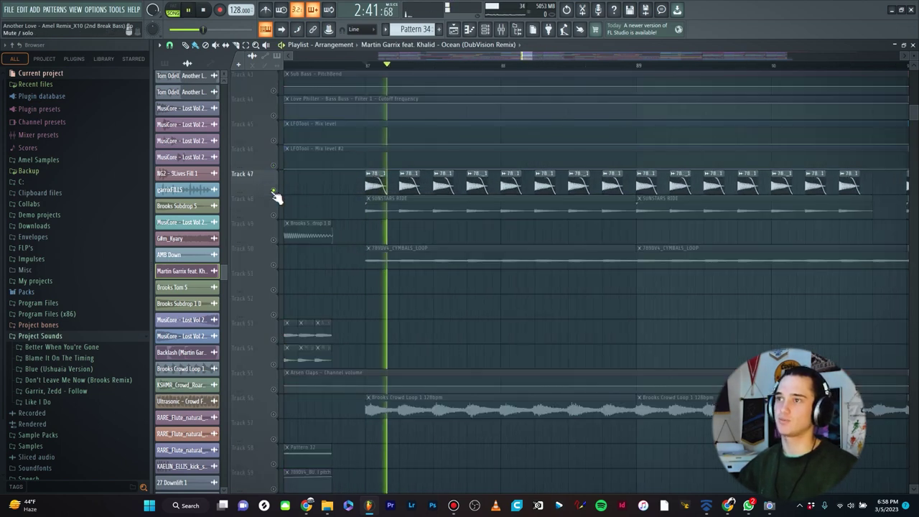
{"action": "right_click", "coordinate": [274, 193]}
{"action": "key", "text": "space"}
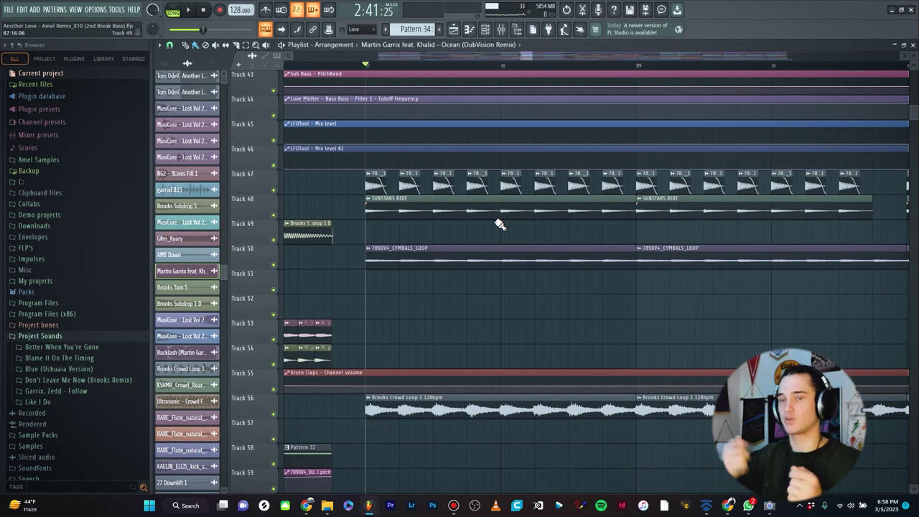
Examine the clap, crowd loop, percussion and drum loop layers on tracks 53 to 63 across both halves of the drop
{"action": "scroll", "coordinate": [494, 223], "scroll_direction": "down", "scroll_amount": 3}
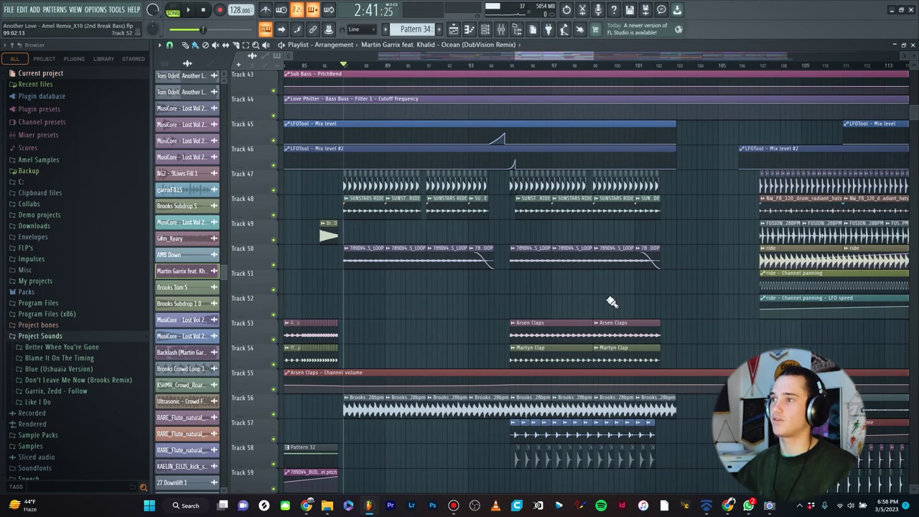
{"action": "scroll", "coordinate": [483, 281], "scroll_direction": "down", "scroll_amount": 2}
{"action": "scroll", "coordinate": [483, 280], "scroll_direction": "down", "scroll_amount": 2}
{"action": "scroll", "coordinate": [436, 132], "scroll_direction": "down", "scroll_amount": 3}
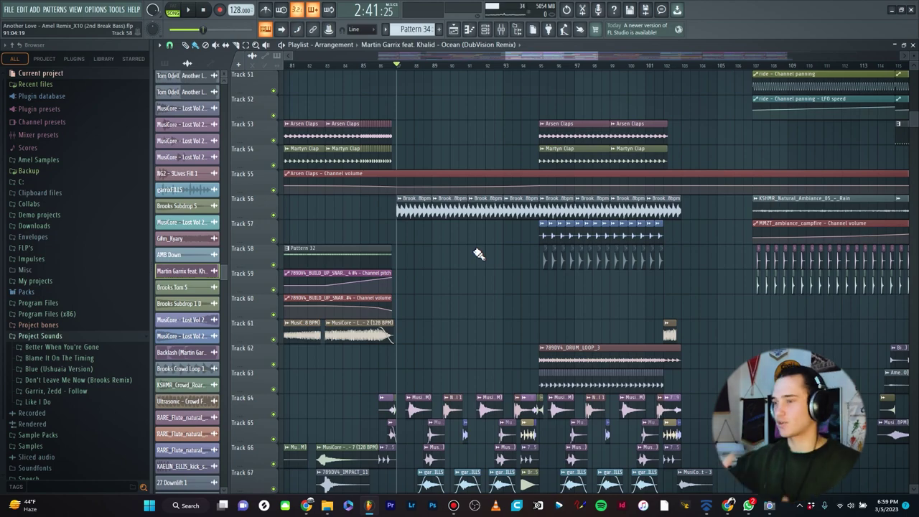
{"action": "scroll", "coordinate": [479, 255], "scroll_direction": "down", "scroll_amount": 5}
{"action": "scroll", "coordinate": [470, 220], "scroll_direction": "up", "scroll_amount": 1}
{"action": "scroll", "coordinate": [471, 220], "scroll_direction": "up", "scroll_amount": 1}
{"action": "scroll", "coordinate": [575, 230], "scroll_direction": "up", "scroll_amount": 2}
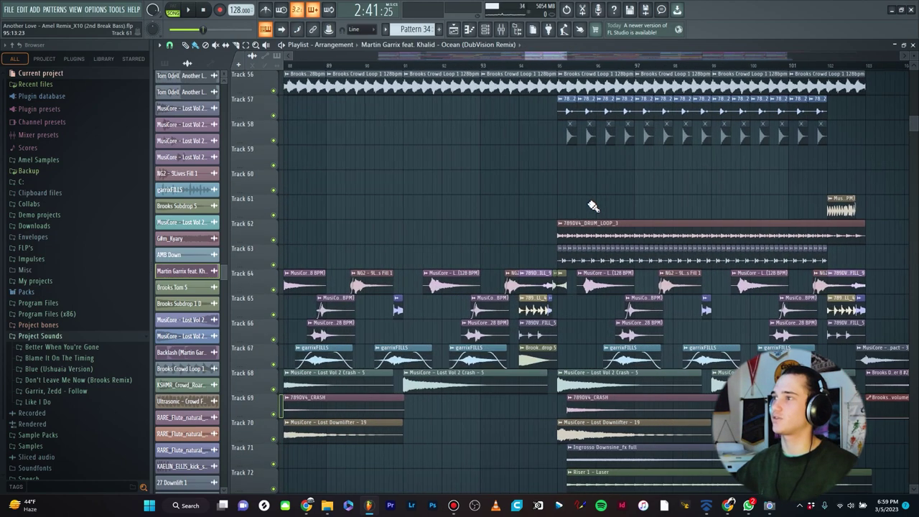
Examine the fills, crashes, downlifters and crowd effects on tracks 64 to 76 around bar 87
{"action": "scroll", "coordinate": [589, 251], "scroll_direction": "down", "scroll_amount": 3}
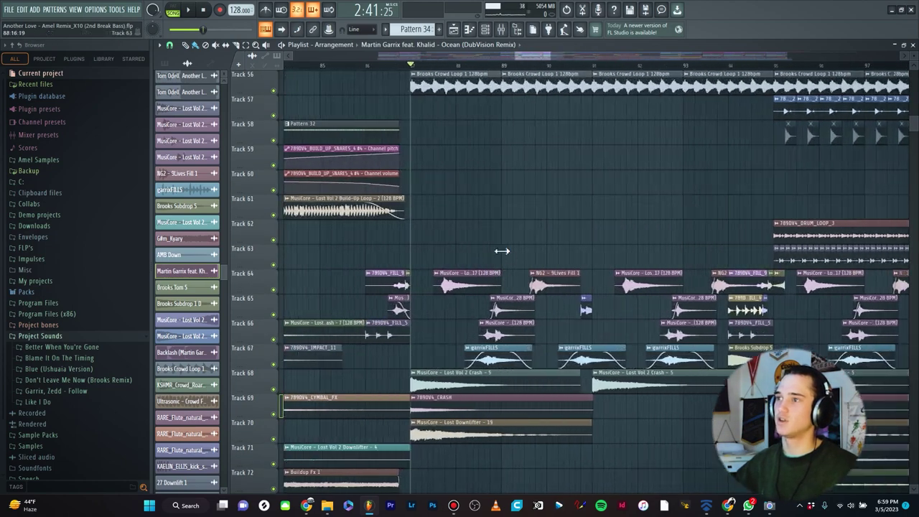
{"action": "scroll", "coordinate": [524, 264], "scroll_direction": "up", "scroll_amount": 1}
{"action": "scroll", "coordinate": [525, 264], "scroll_direction": "down", "scroll_amount": 4}
{"action": "scroll", "coordinate": [510, 286], "scroll_direction": "up", "scroll_amount": 1}
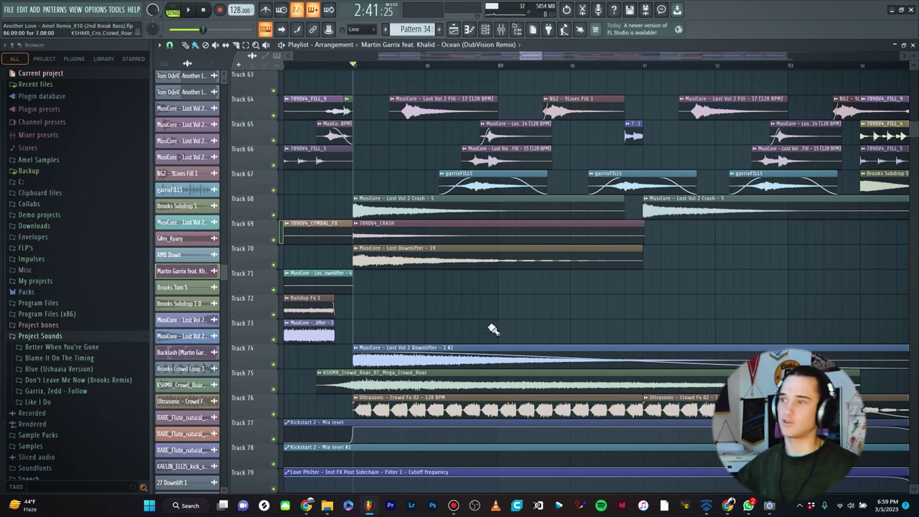
{"action": "scroll", "coordinate": [350, 350], "scroll_direction": "down", "scroll_amount": 2}
{"action": "scroll", "coordinate": [350, 350], "scroll_direction": "down", "scroll_amount": 2}
Examine the Kickstart, filter, EQ, pre-master volume and flanger automation on tracks 77 to 83 at the drop's start
{"action": "scroll", "coordinate": [493, 310], "scroll_direction": "down", "scroll_amount": 6}
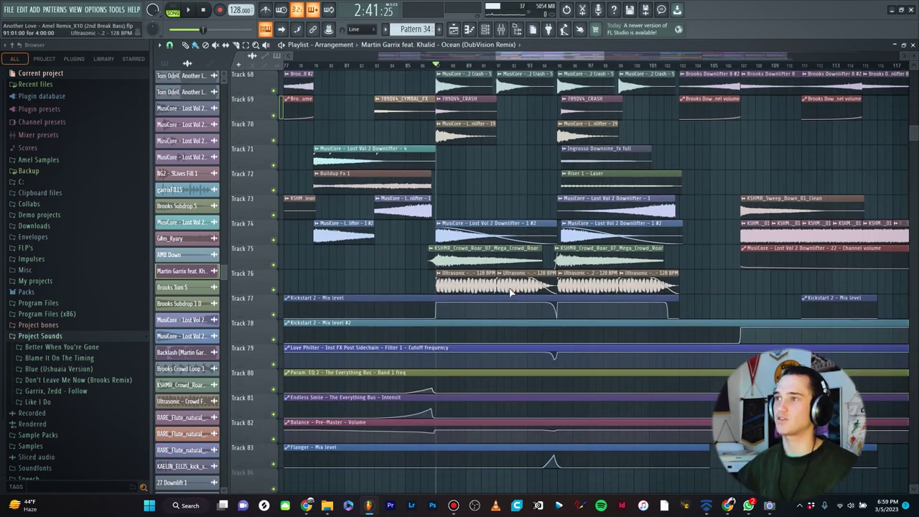
{"action": "scroll", "coordinate": [467, 206], "scroll_direction": "up", "scroll_amount": 3}
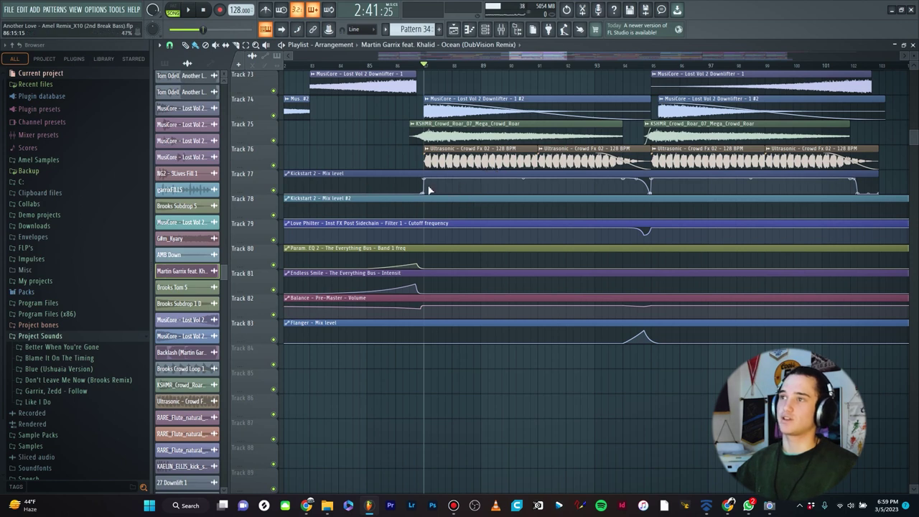
{"action": "scroll", "coordinate": [429, 190], "scroll_direction": "up", "scroll_amount": 2}
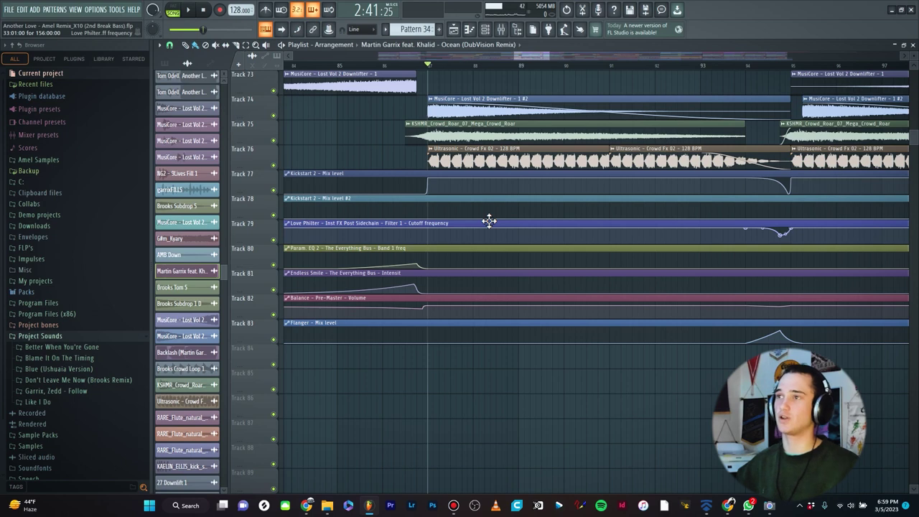
{"action": "scroll", "coordinate": [431, 204], "scroll_direction": "up", "scroll_amount": 2}
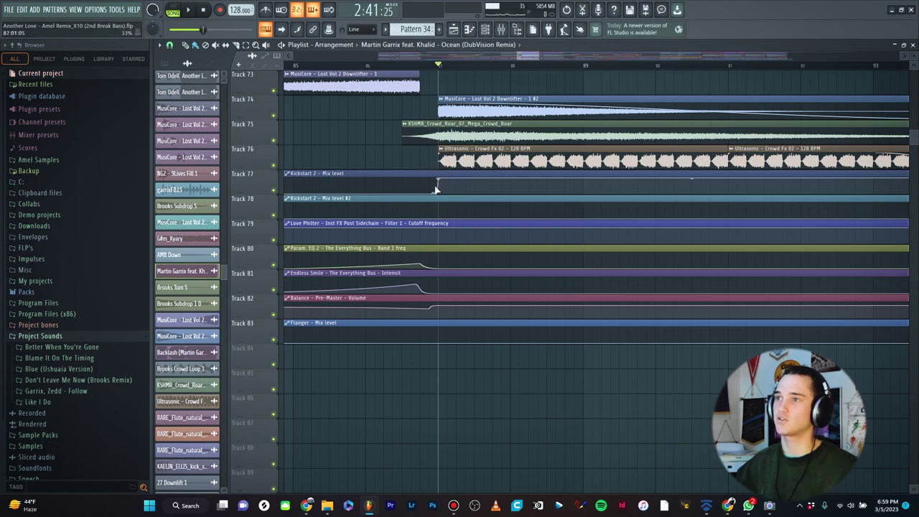
Compare the Kickstart, Love Philter, Endless Smile, pre-master volume and flanger automation on tracks 77 to 83 across the build-up and both drop halves
{"action": "scroll", "coordinate": [365, 185], "scroll_direction": "down", "scroll_amount": 3}
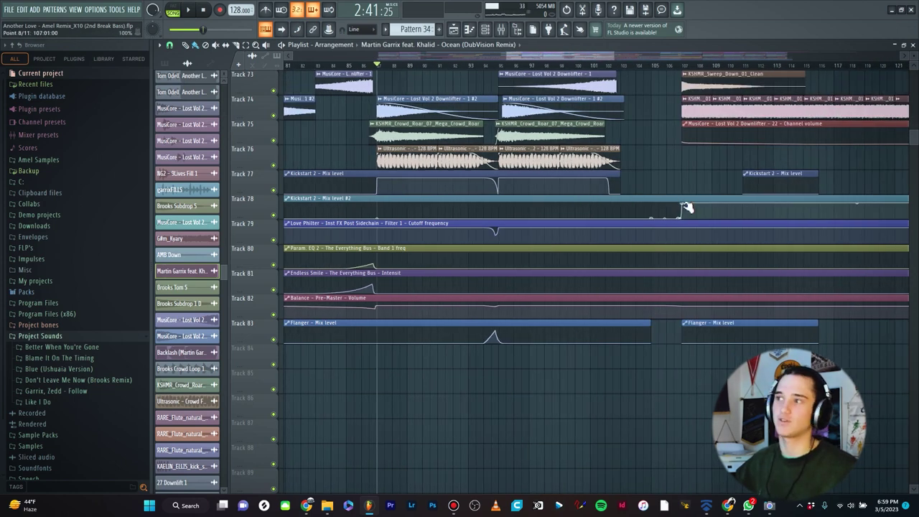
{"action": "scroll", "coordinate": [404, 212], "scroll_direction": "up", "scroll_amount": 3}
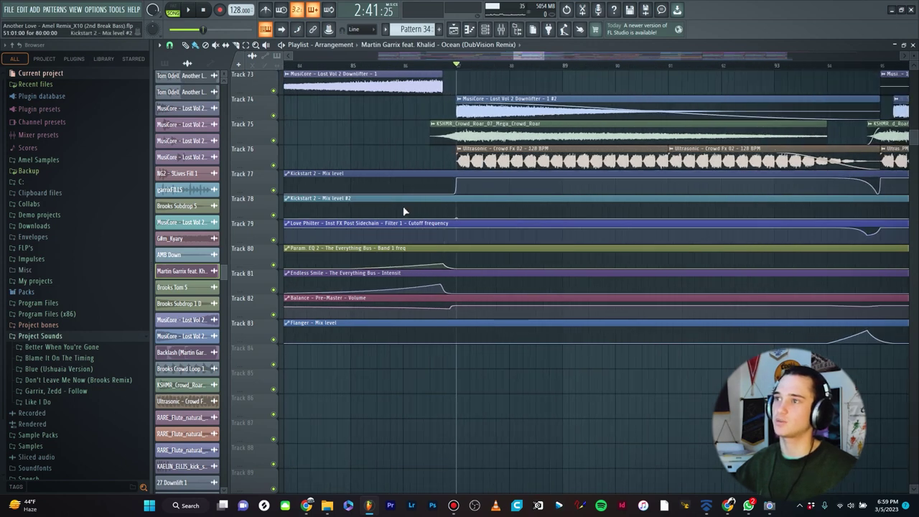
{"action": "scroll", "coordinate": [510, 219], "scroll_direction": "down", "scroll_amount": 1}
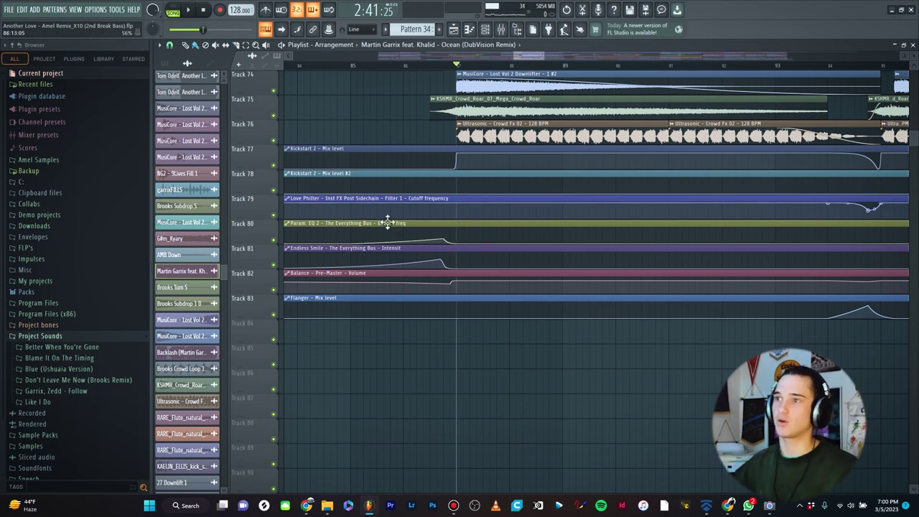
{"action": "scroll", "coordinate": [381, 244], "scroll_direction": "up", "scroll_amount": 2}
{"action": "scroll", "coordinate": [422, 273], "scroll_direction": "up", "scroll_amount": 2}
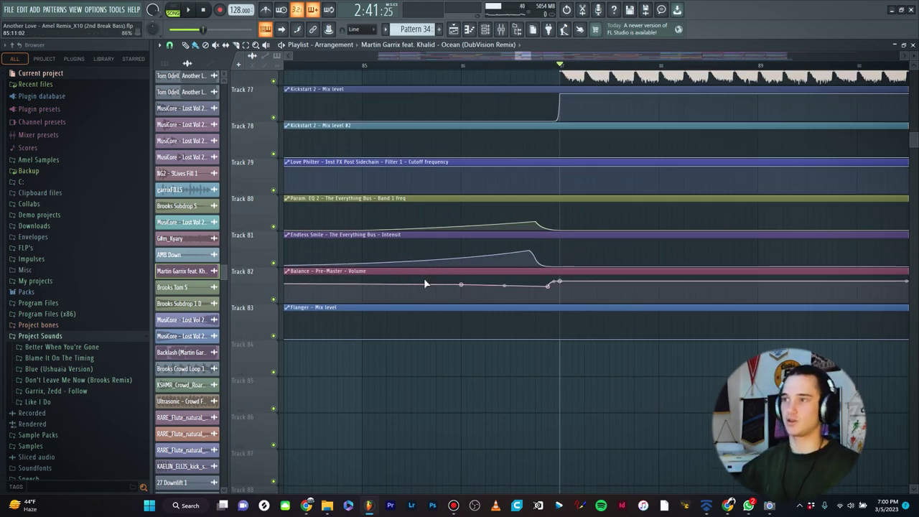
{"action": "scroll", "coordinate": [431, 337], "scroll_direction": "down", "scroll_amount": 3}
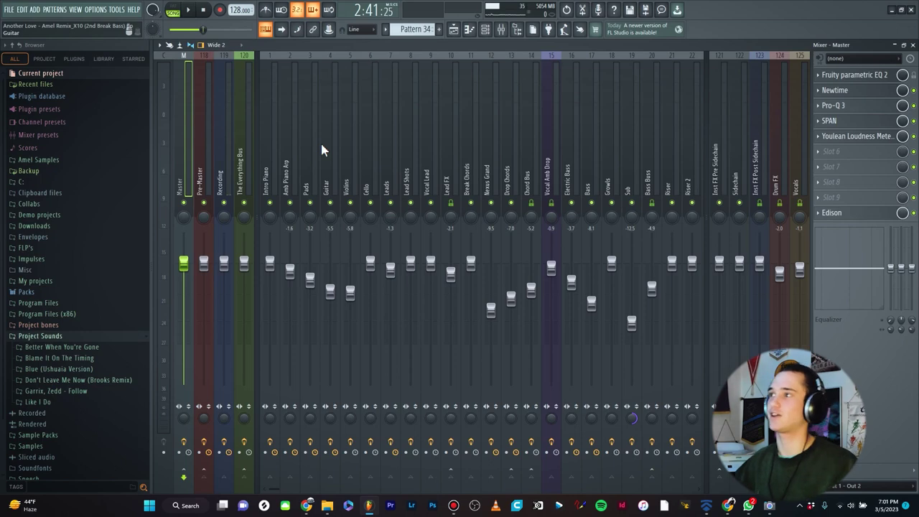
Inspect the effect chains and routing of the Sidechain, Inst FX Post Sidechain and Drum FX buses in the mixer
{"action": "left_click", "coordinate": [756, 172]}
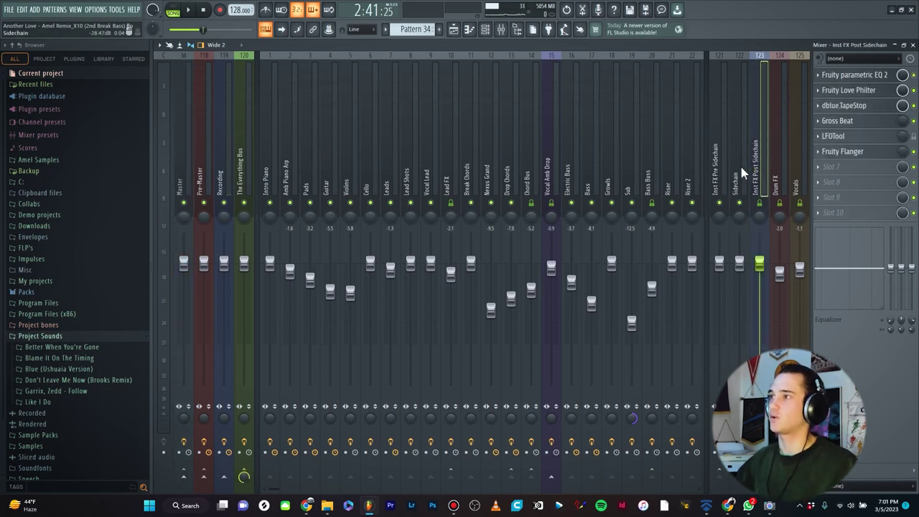
{"action": "left_click", "coordinate": [740, 173]}
{"action": "left_click", "coordinate": [758, 171]}
{"action": "left_click", "coordinate": [775, 173]}
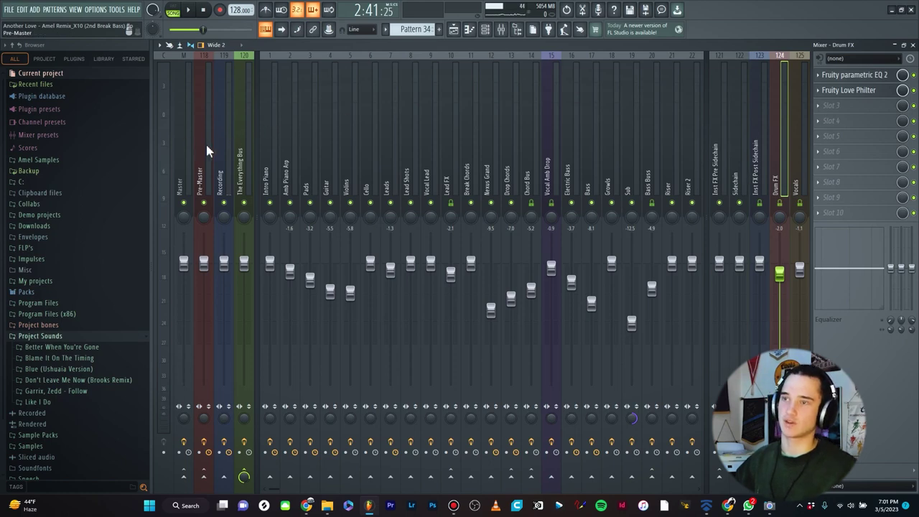
{"action": "left_click", "coordinate": [759, 168]}
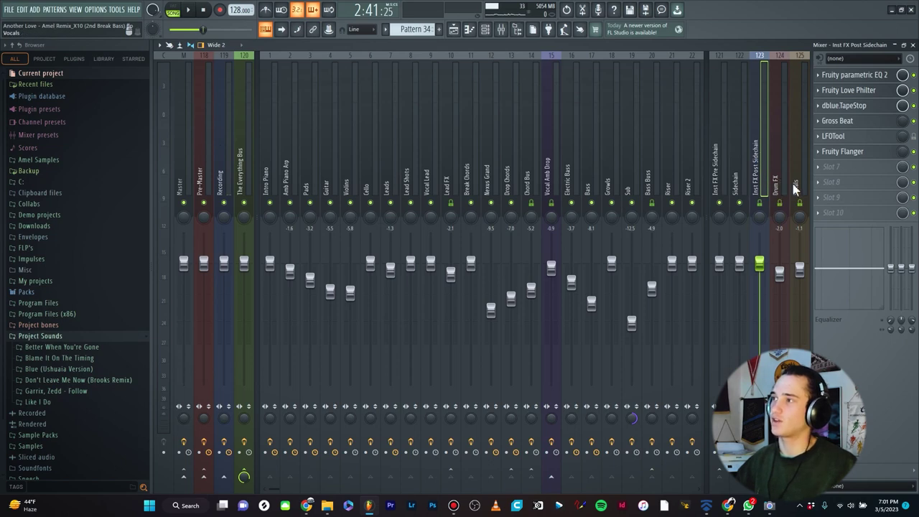
{"action": "left_click", "coordinate": [777, 183]}
{"action": "left_click", "coordinate": [758, 179]}
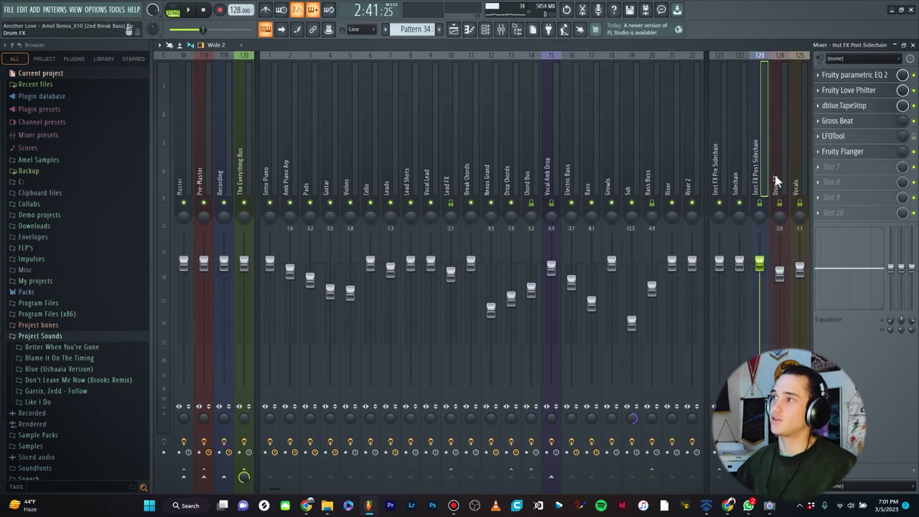
{"action": "left_click", "coordinate": [778, 183]}
{"action": "left_click", "coordinate": [762, 185]}
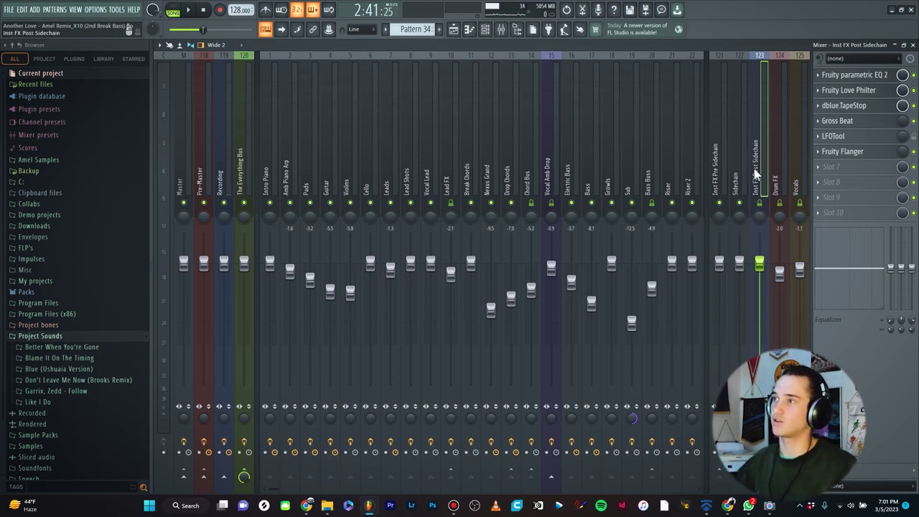
Trace the instrument routing in the mixer from Leads, Lead FX and Chord Bus through the pre-sidechain, Sidechain and post-sidechain buses
{"action": "left_click", "coordinate": [388, 167]}
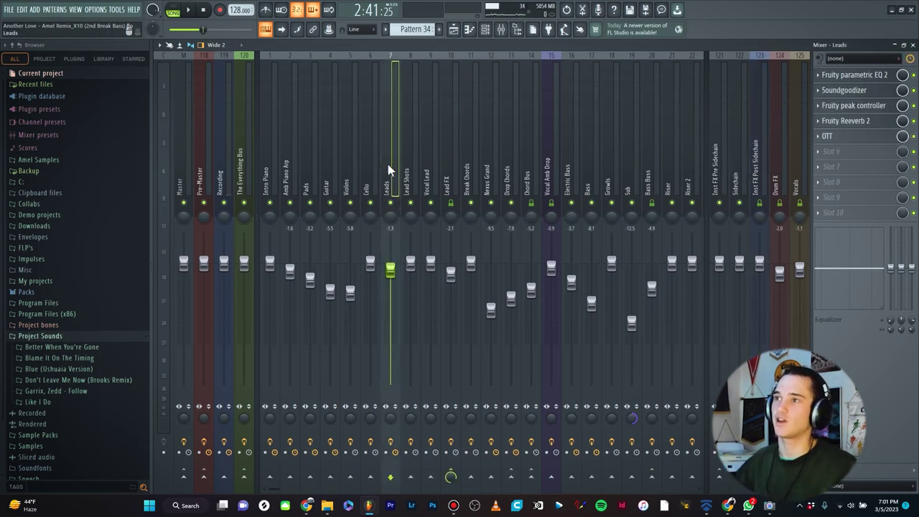
{"action": "left_click", "coordinate": [446, 168]}
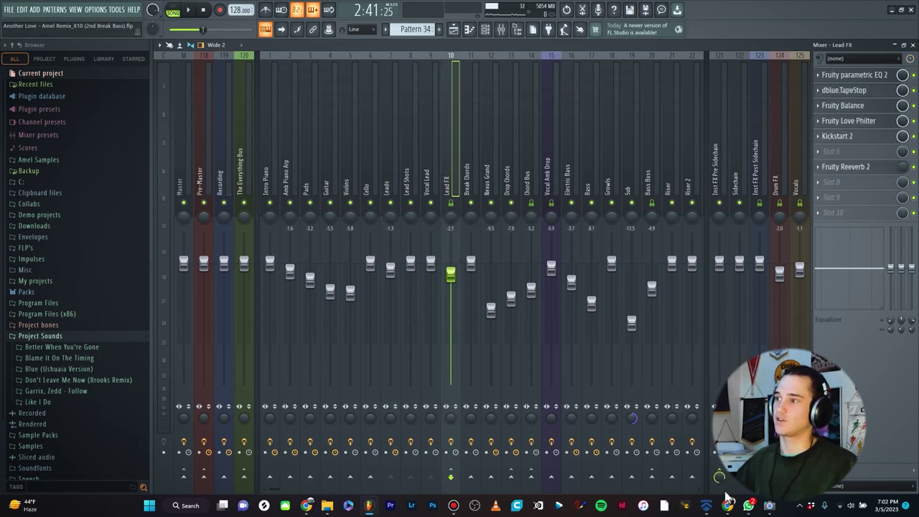
{"action": "left_click", "coordinate": [754, 171]}
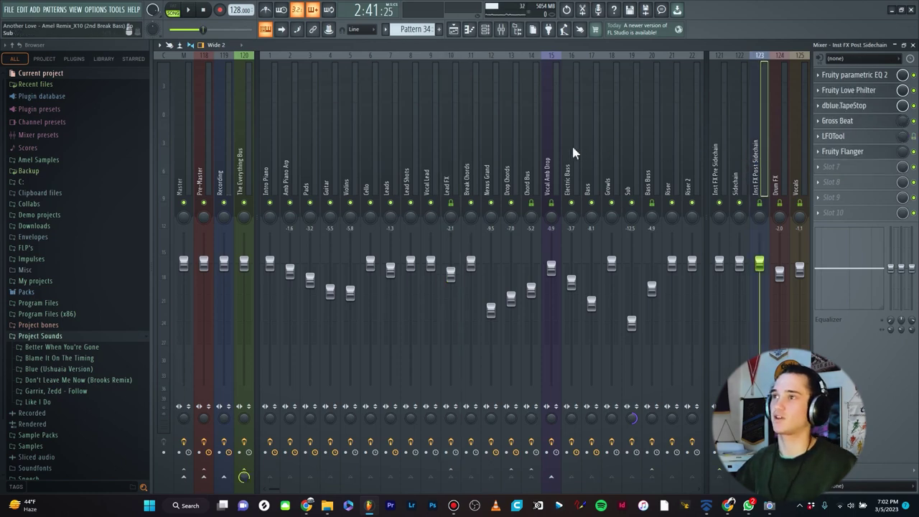
{"action": "left_click", "coordinate": [530, 176]}
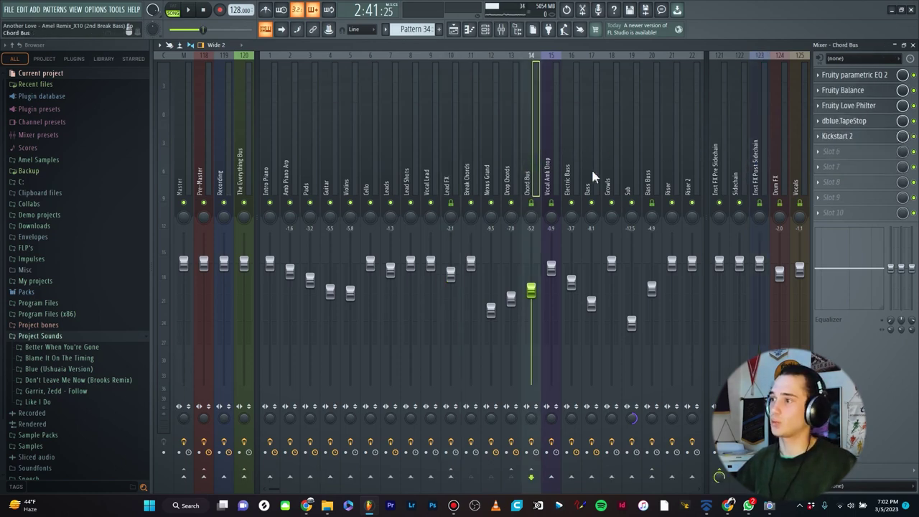
{"action": "left_click", "coordinate": [717, 170]}
{"action": "left_click", "coordinate": [734, 173]}
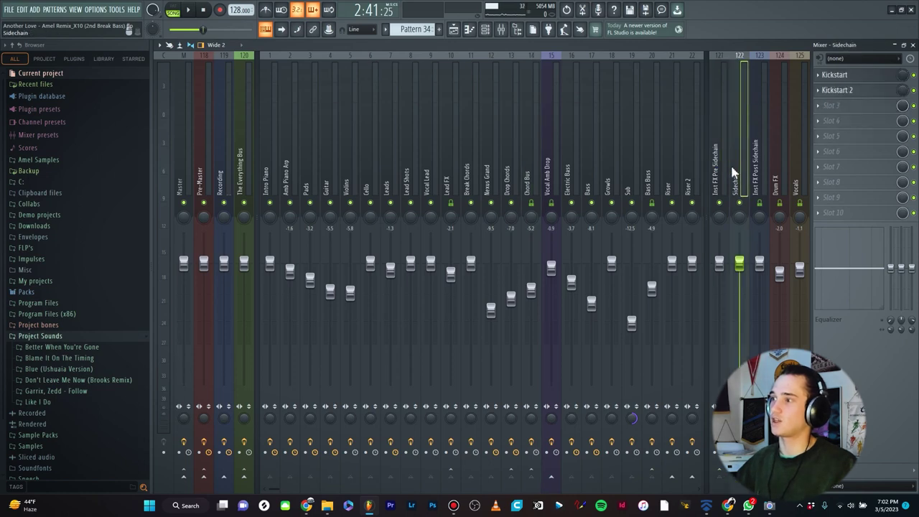
{"action": "left_click", "coordinate": [754, 169]}
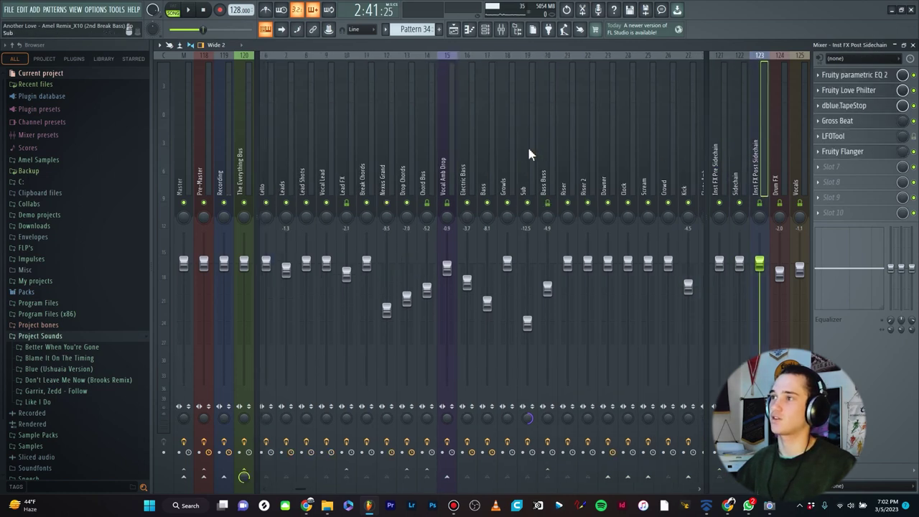
Inspect the routing of the Tom Build and Break Ride channels, the Drum FX bus and the Vocals bus
{"action": "scroll", "coordinate": [517, 133], "scroll_direction": "down", "scroll_amount": 6}
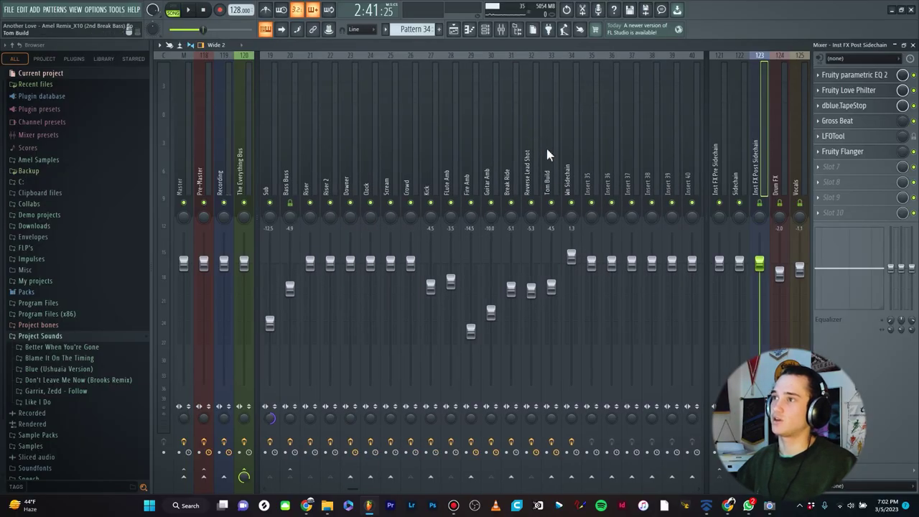
{"action": "left_click", "coordinate": [547, 152]}
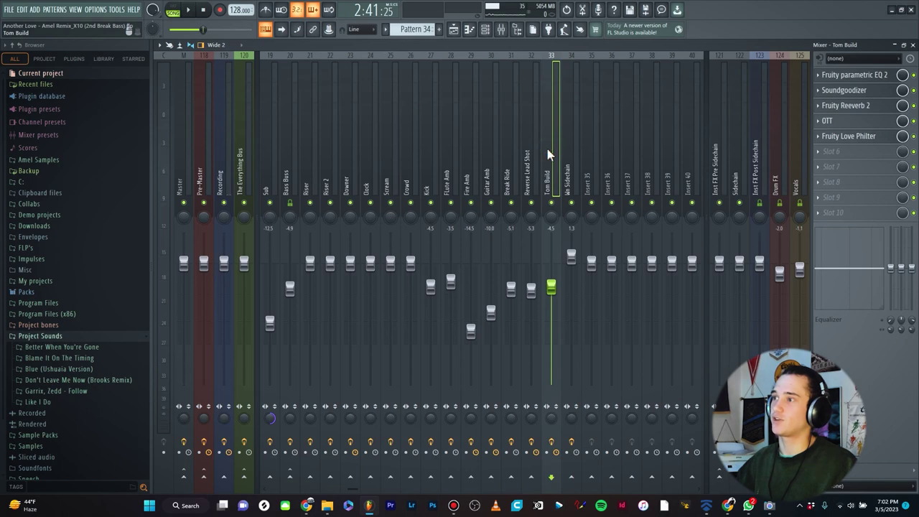
{"action": "left_click", "coordinate": [780, 165]}
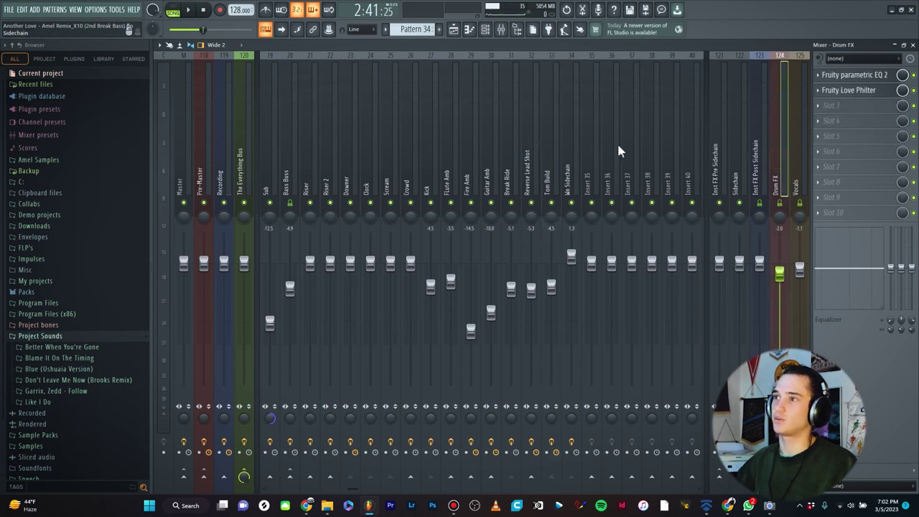
{"action": "left_click", "coordinate": [514, 165]}
{"action": "left_click", "coordinate": [780, 174]}
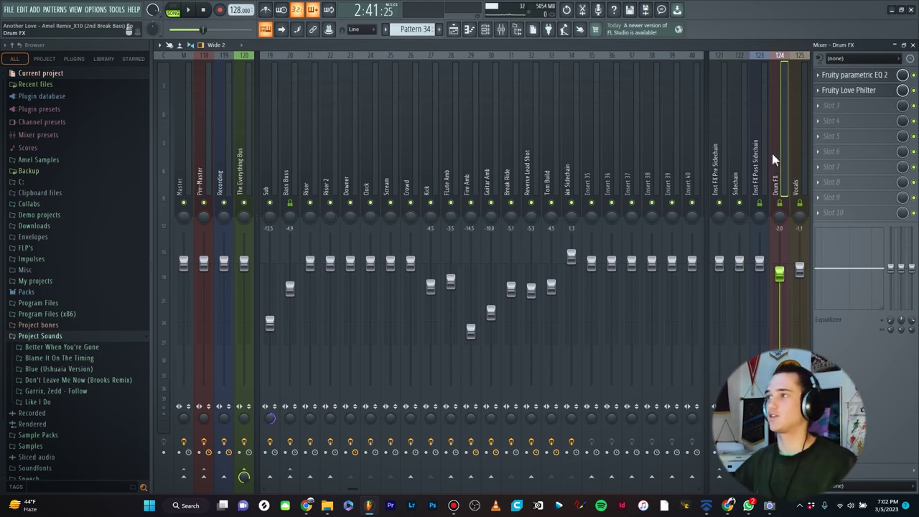
{"action": "left_click", "coordinate": [800, 165]}
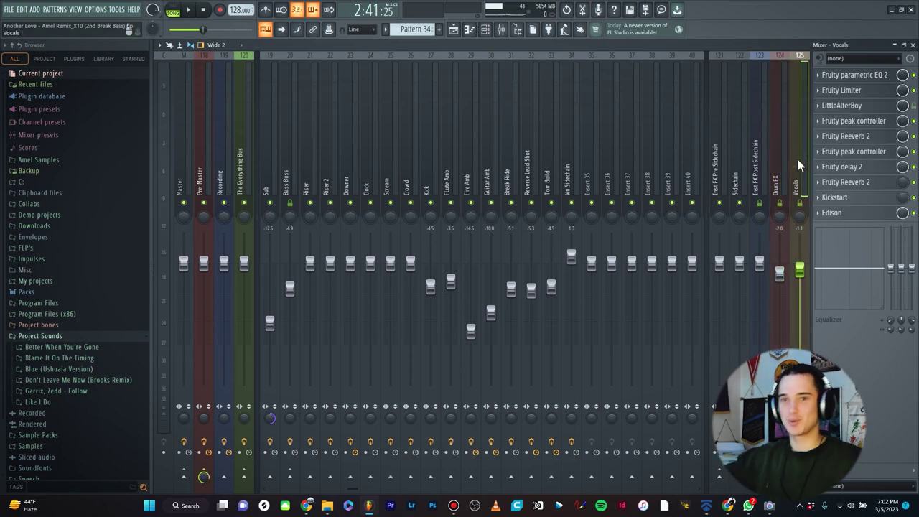
Return to the playlist, move the song position to bar 61, and audition the full mix from there
{"action": "key", "text": "F5"}
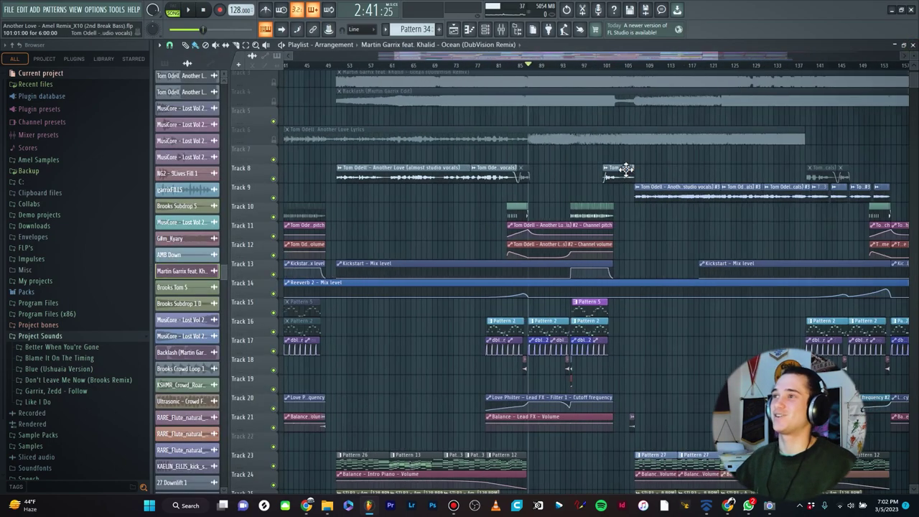
{"action": "scroll", "coordinate": [503, 157], "scroll_direction": "up", "scroll_amount": 4}
{"action": "scroll", "coordinate": [508, 175], "scroll_direction": "down", "scroll_amount": 5}
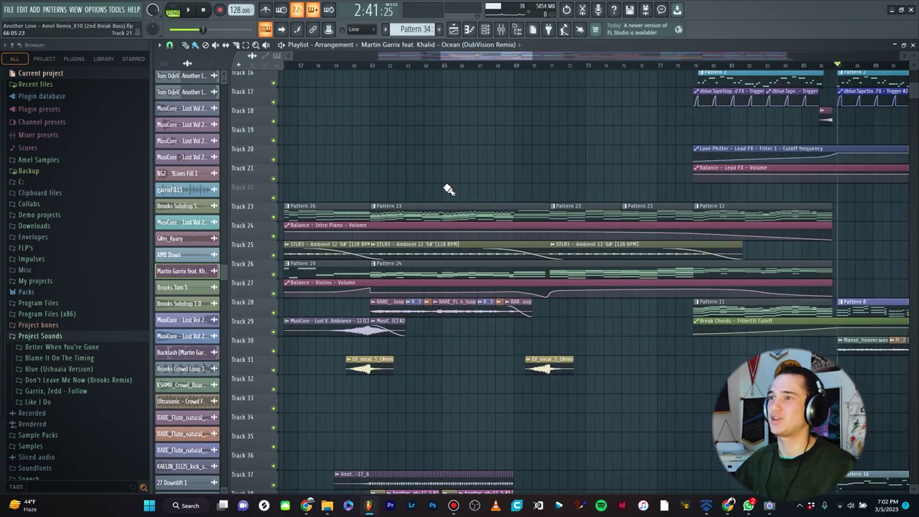
{"action": "left_click", "coordinate": [375, 66]}
{"action": "scroll", "coordinate": [365, 222], "scroll_direction": "up", "scroll_amount": 4}
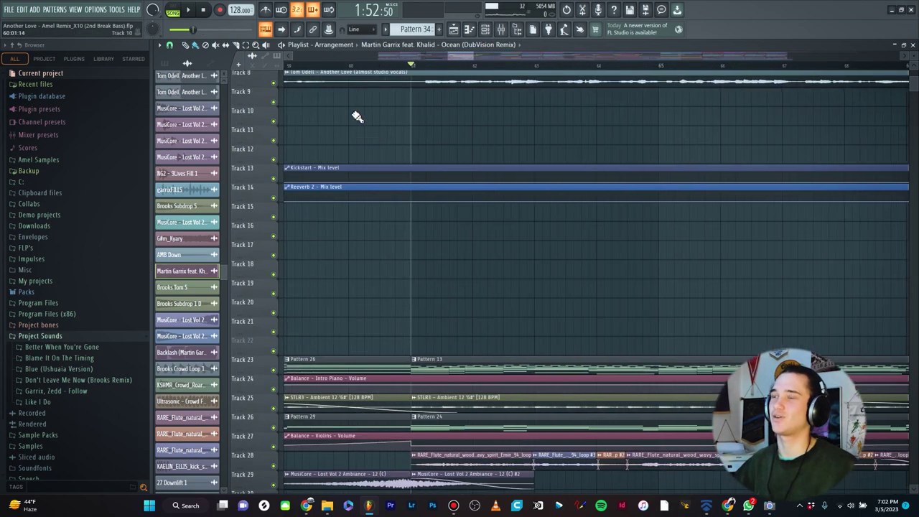
{"action": "scroll", "coordinate": [357, 117], "scroll_direction": "up", "scroll_amount": 3}
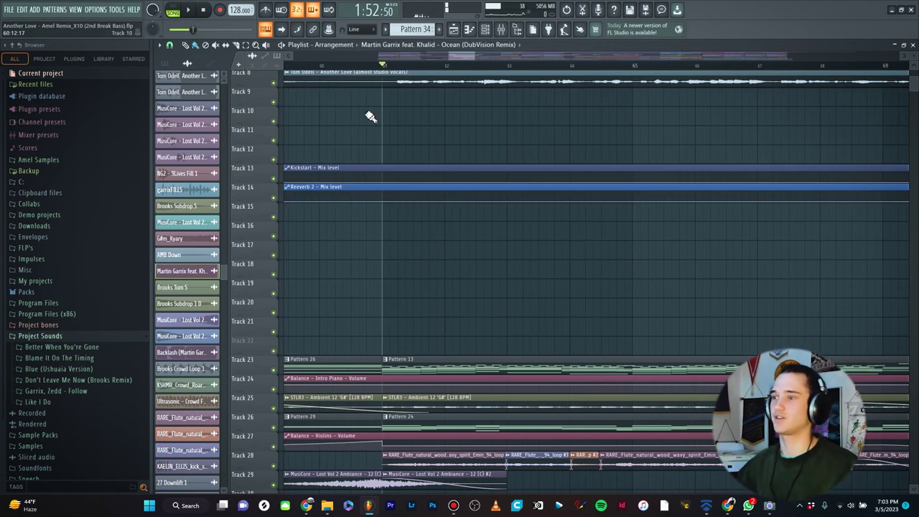
{"action": "scroll", "coordinate": [334, 259], "scroll_direction": "up", "scroll_amount": 2}
{"action": "key", "text": "space"}
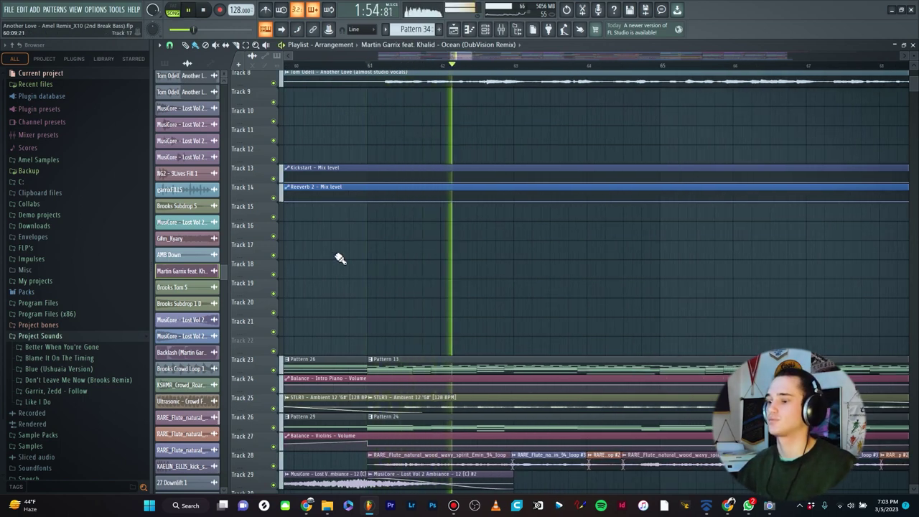
{"action": "key", "text": "space"}
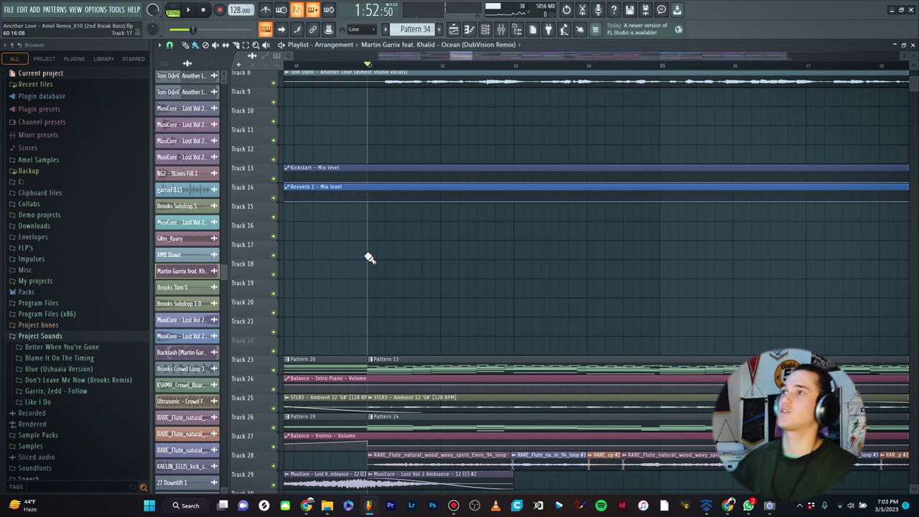
Mute the Drum FX and Vocals buses in the mixer and audition the instrument bus alone from bar 61
{"action": "left_click", "coordinate": [501, 29]}
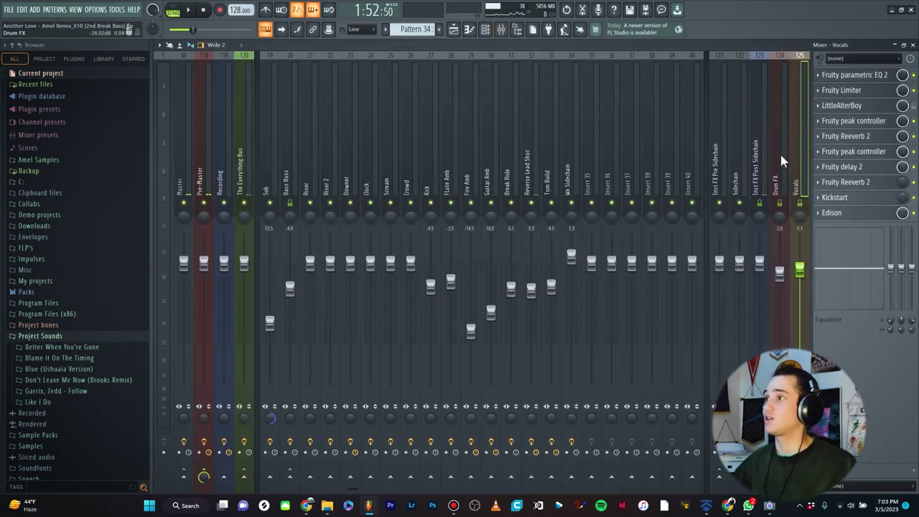
{"action": "left_click", "coordinate": [780, 203]}
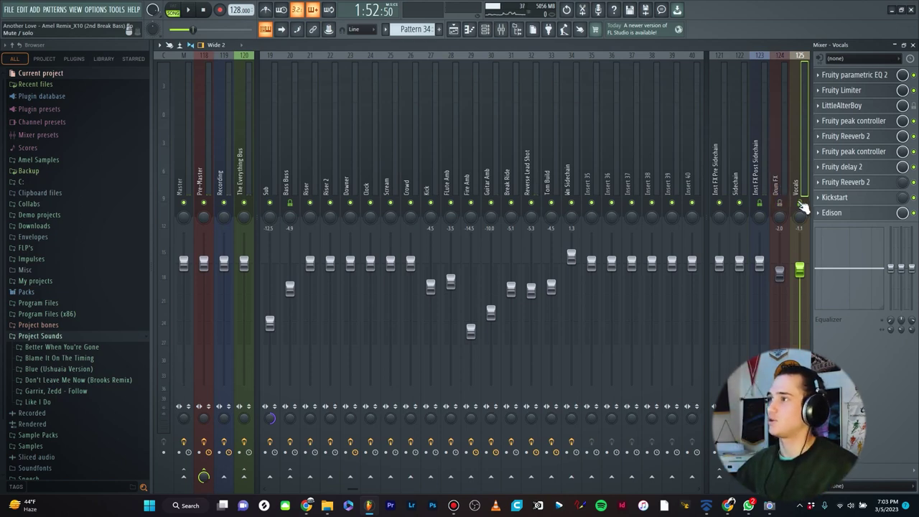
{"action": "left_click", "coordinate": [799, 203]}
{"action": "key", "text": "F5"}
{"action": "key", "text": "space"}
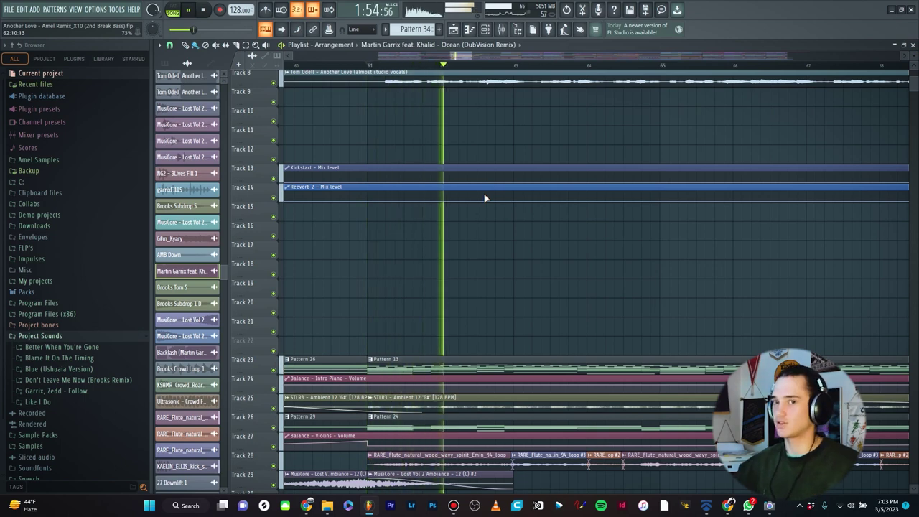
{"action": "key", "text": "space"}
Return to the mixer, mute Inst FX Post Sidechain, unmute Drum FX, and audition the drum bus alone
{"action": "key", "text": "F9"}
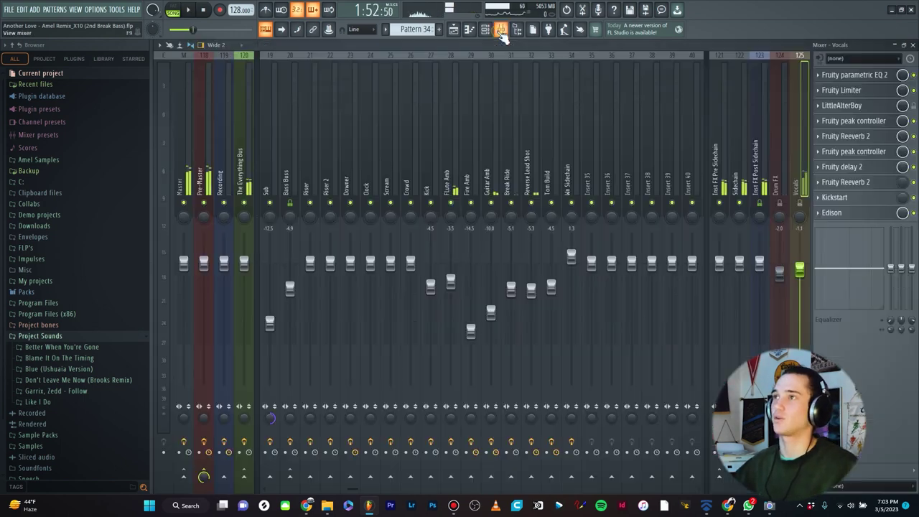
{"action": "left_click", "coordinate": [776, 186]}
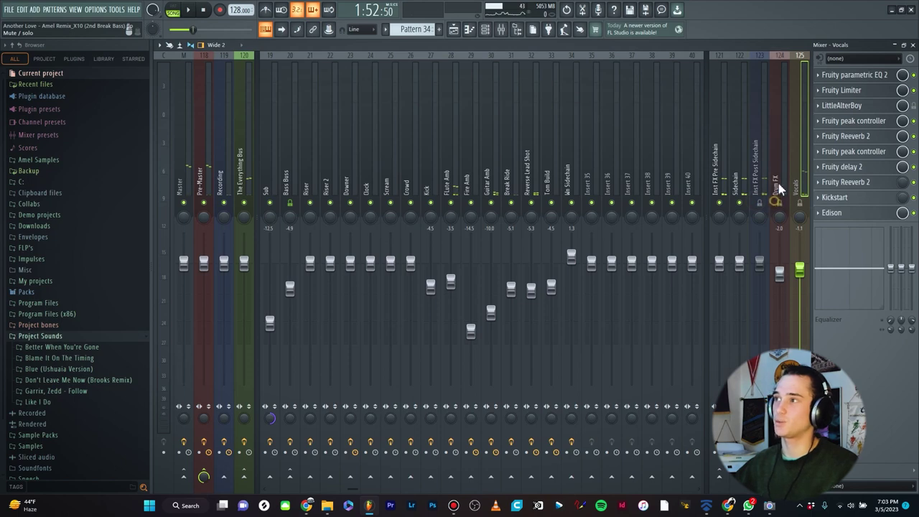
{"action": "key", "text": "space"}
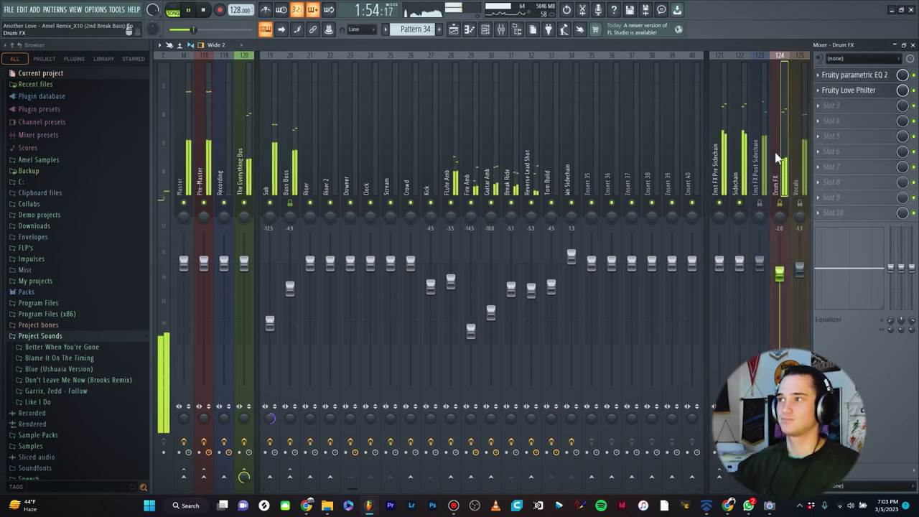
{"action": "key", "text": "space"}
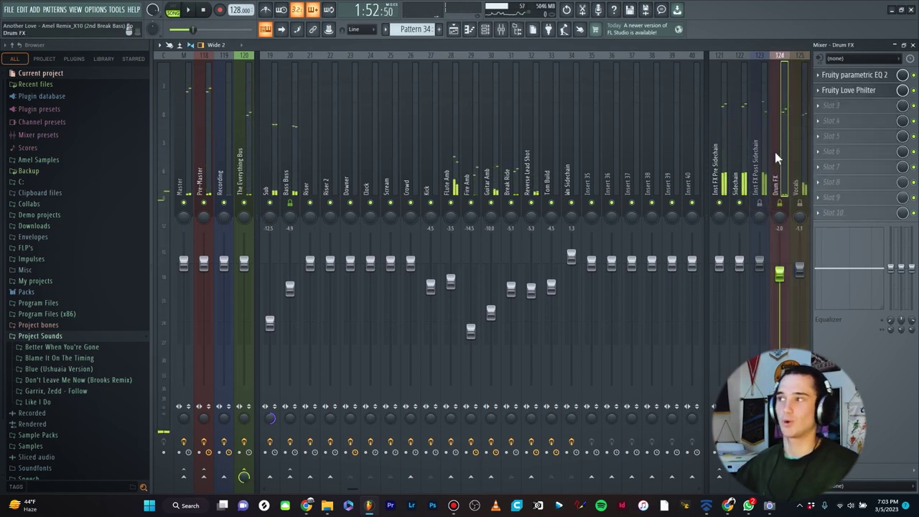
Mute the Drum FX bus, unmute the Vocals bus, and audition the vocals alone
{"action": "left_click", "coordinate": [802, 203]}
{"action": "key", "text": "space"}
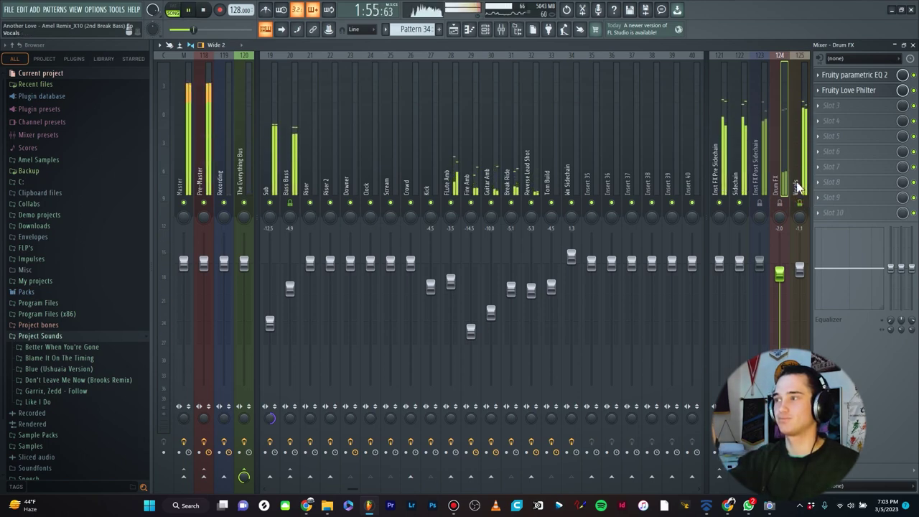
{"action": "key", "text": "space"}
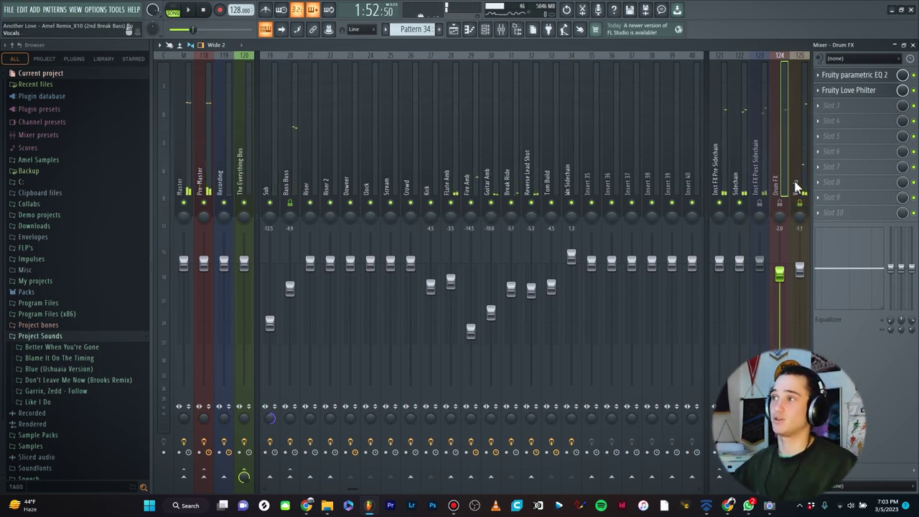
Unmute Inst FX Post Sidechain and audition it together with Vocals, then mute Vocals and unmute Drum FX
{"action": "left_click", "coordinate": [760, 203]}
{"action": "left_click", "coordinate": [760, 166]}
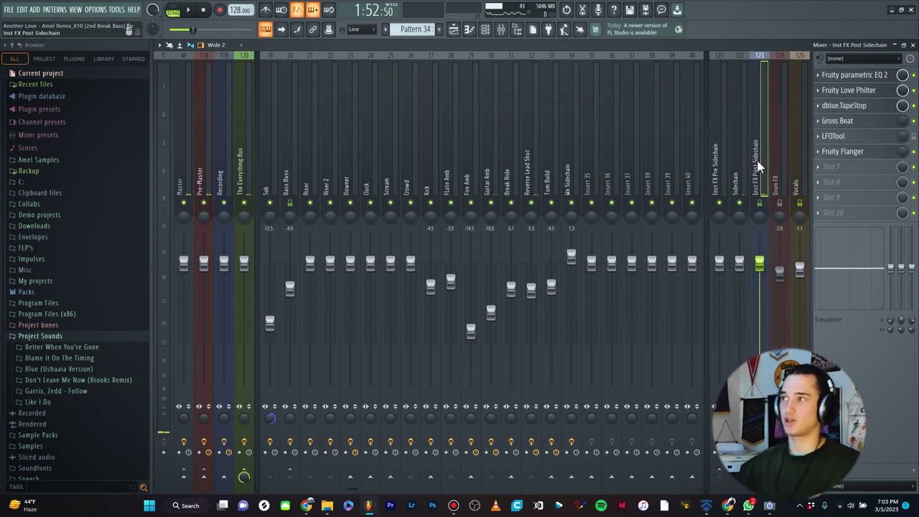
{"action": "key", "text": "space"}
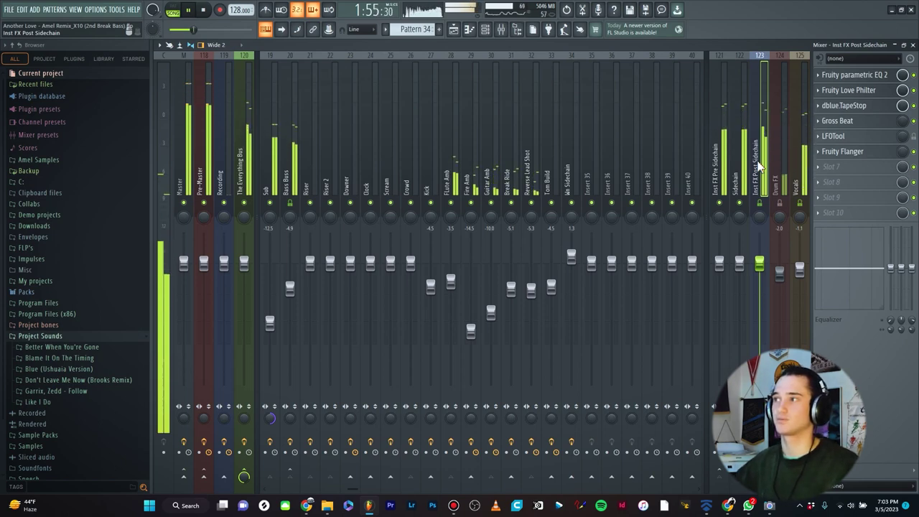
{"action": "key", "text": "space"}
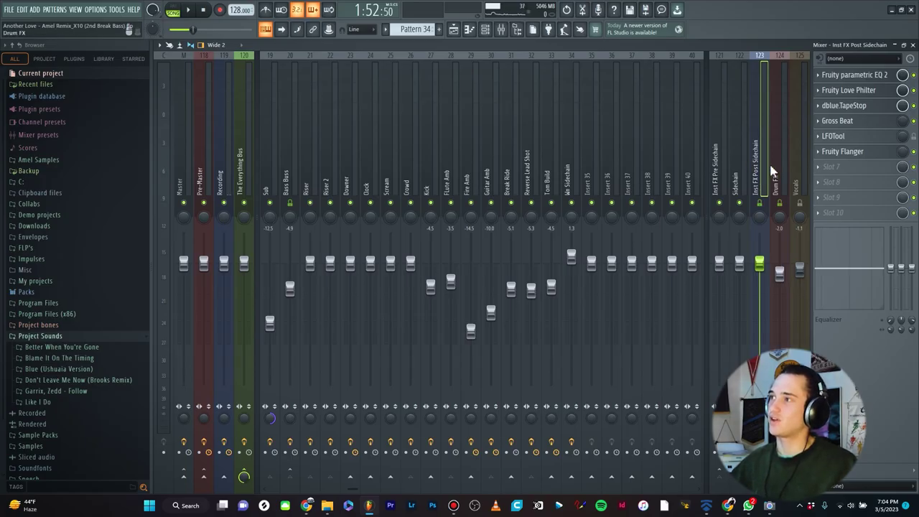
Inspect The Everything Bus and its Fruity Parametric EQ 2, sweeping the band 1 high-pass before closing the plugin
{"action": "left_click", "coordinate": [773, 169]}
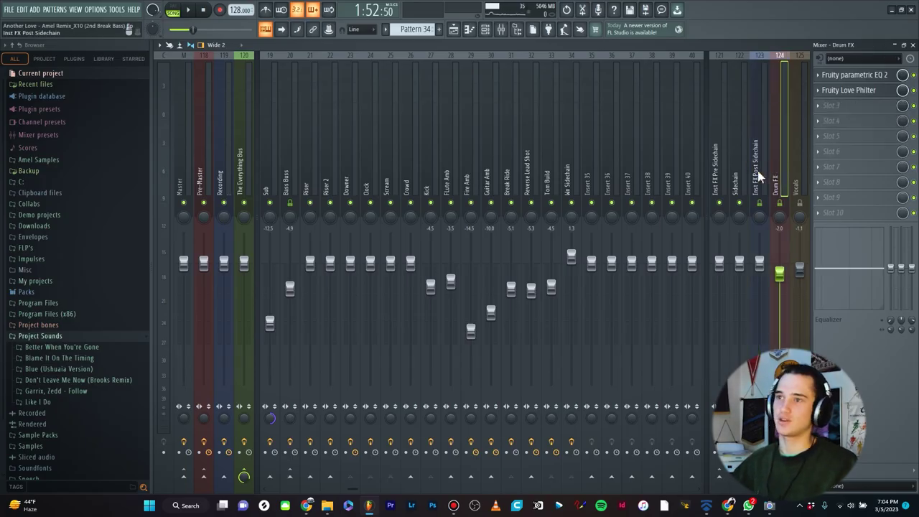
{"action": "left_click", "coordinate": [242, 154]}
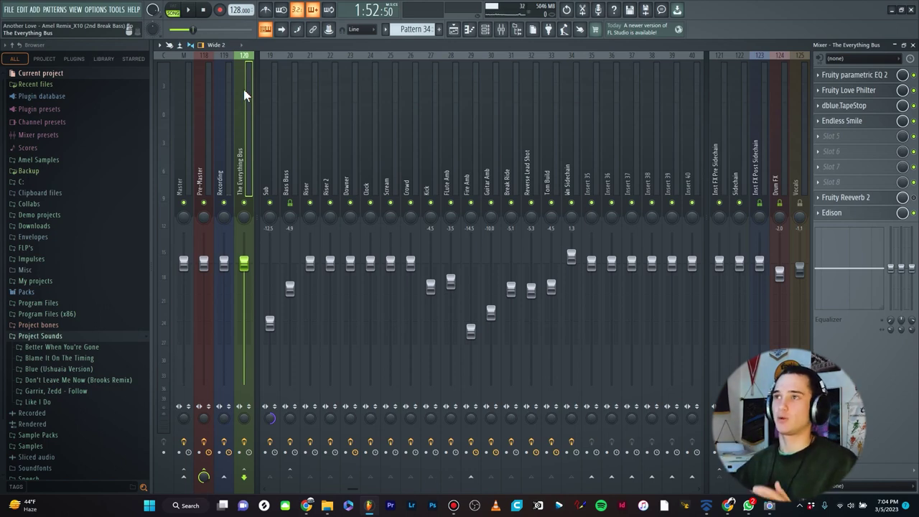
{"action": "left_click", "coordinate": [849, 74]}
{"action": "left_click_drag", "start_coordinate": [347, 99], "coordinate": [389, 105]}
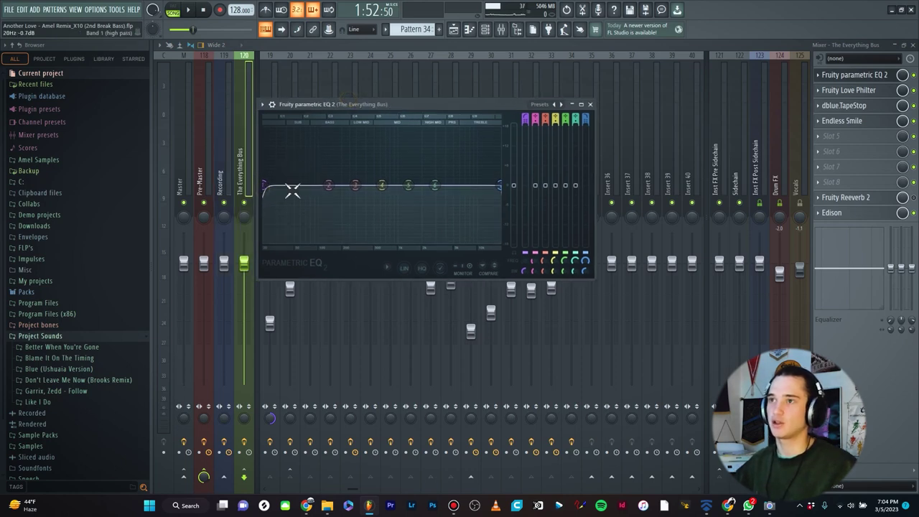
{"action": "left_click_drag", "start_coordinate": [293, 191], "coordinate": [269, 191]}
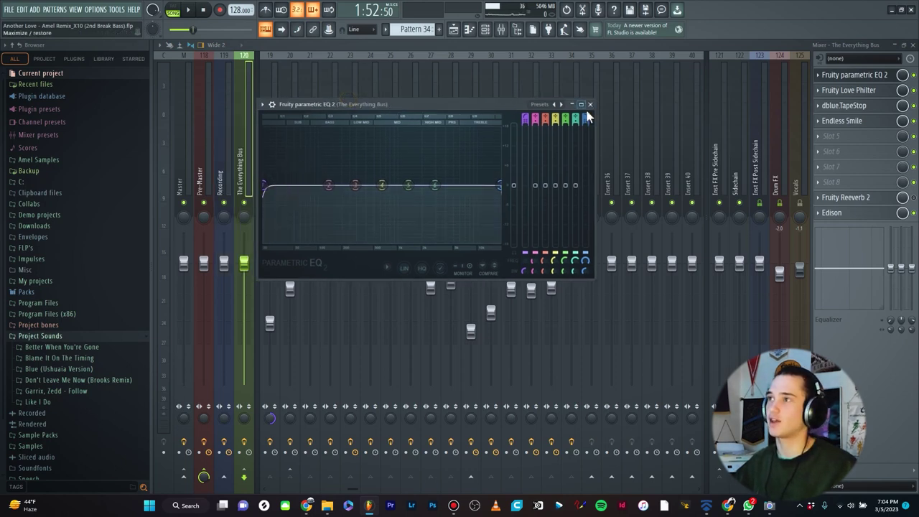
{"action": "left_click", "coordinate": [590, 104]}
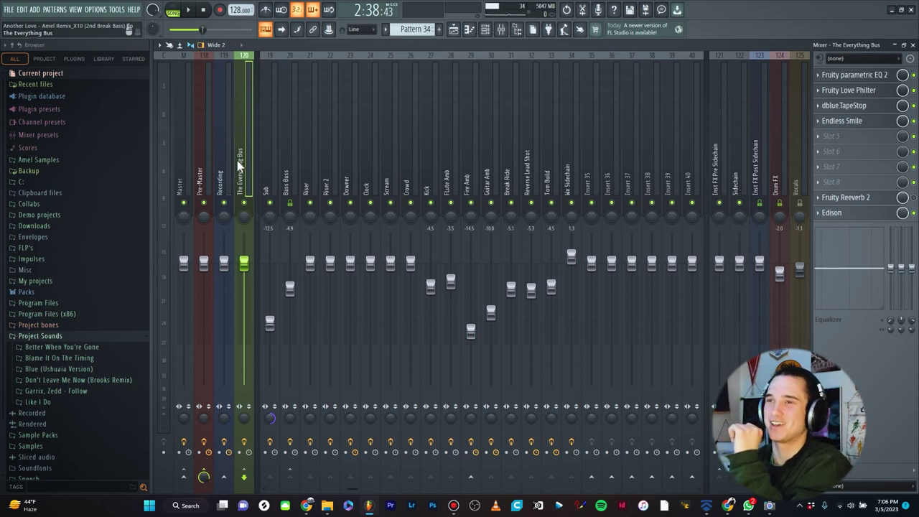
Trace the signal path from the Vocals bus through The Everything Bus to the Pre-Master channel
{"action": "left_click", "coordinate": [799, 164]}
{"action": "left_click", "coordinate": [243, 166]}
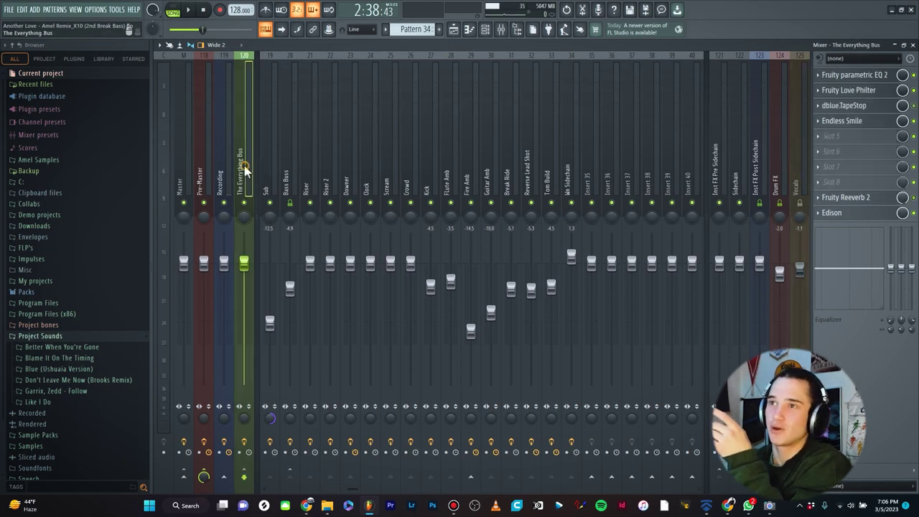
{"action": "left_click", "coordinate": [206, 171]}
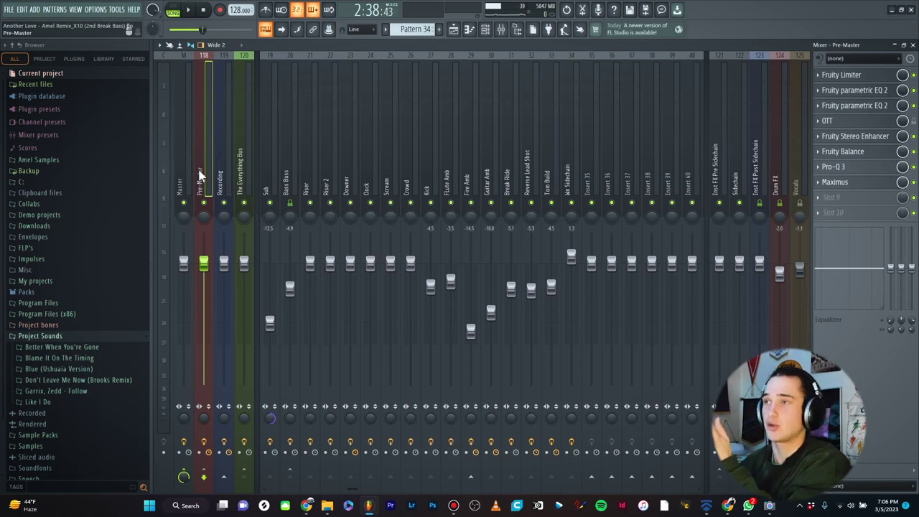
Examine The Everything Bus and Pre-Master automation clips in the playlist, then check the Master channel's effects chain
{"action": "key", "text": "F5"}
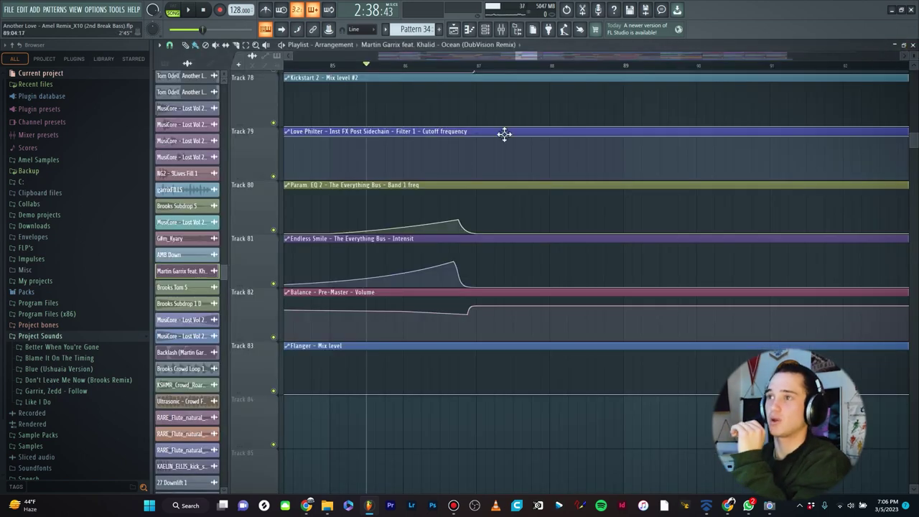
{"action": "scroll", "coordinate": [414, 181], "scroll_direction": "down", "scroll_amount": 5}
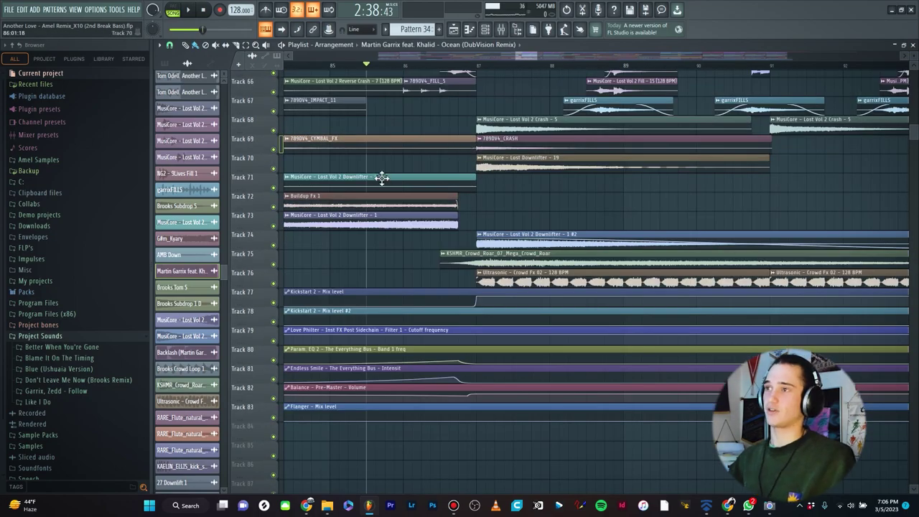
{"action": "scroll", "coordinate": [415, 161], "scroll_direction": "down", "scroll_amount": 3}
{"action": "scroll", "coordinate": [420, 154], "scroll_direction": "up", "scroll_amount": 15}
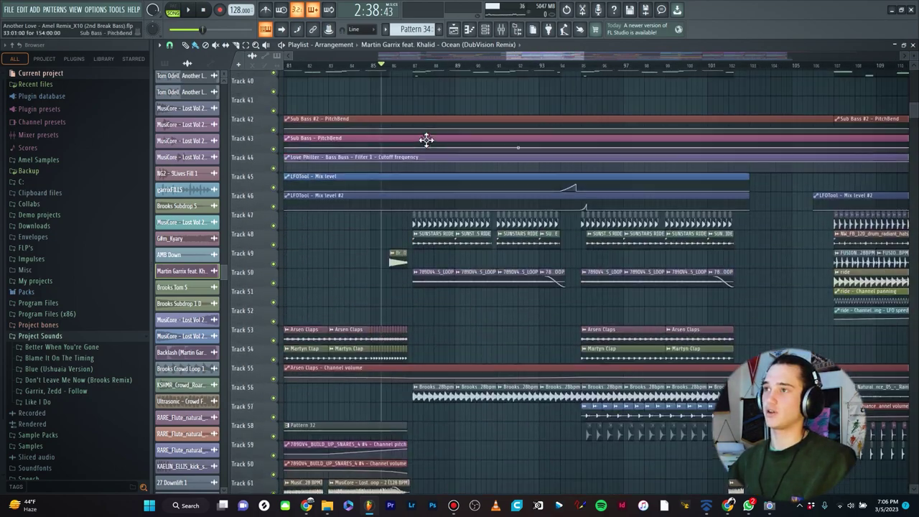
{"action": "key", "text": "F9"}
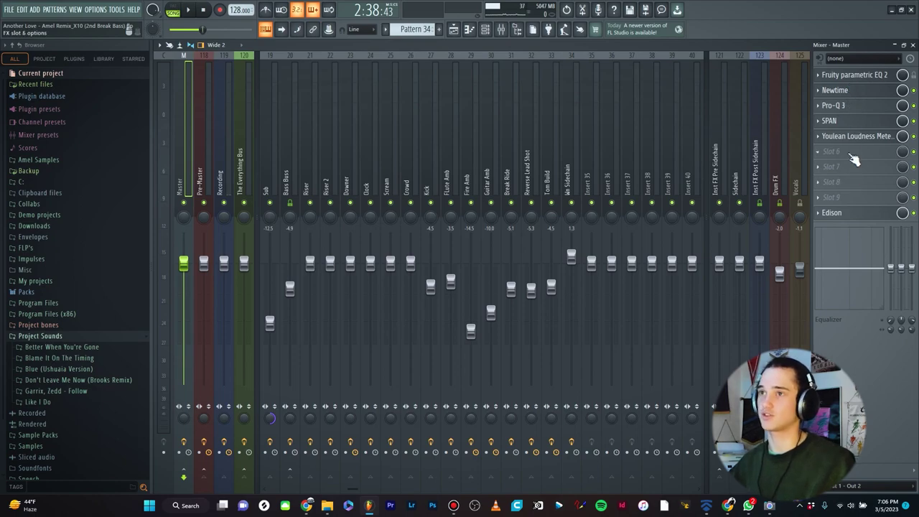
{"action": "left_click", "coordinate": [913, 44]}
Solo the Ocean (DubVision Remix) reference on Track 3 and check the sample channel's target mixer track
{"action": "scroll", "coordinate": [405, 158], "scroll_direction": "up", "scroll_amount": 4}
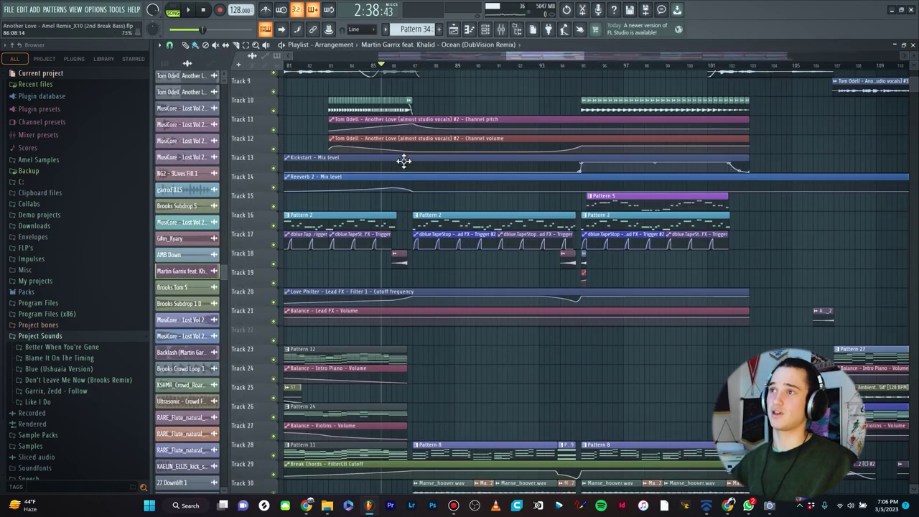
{"action": "scroll", "coordinate": [409, 147], "scroll_direction": "up", "scroll_amount": 3}
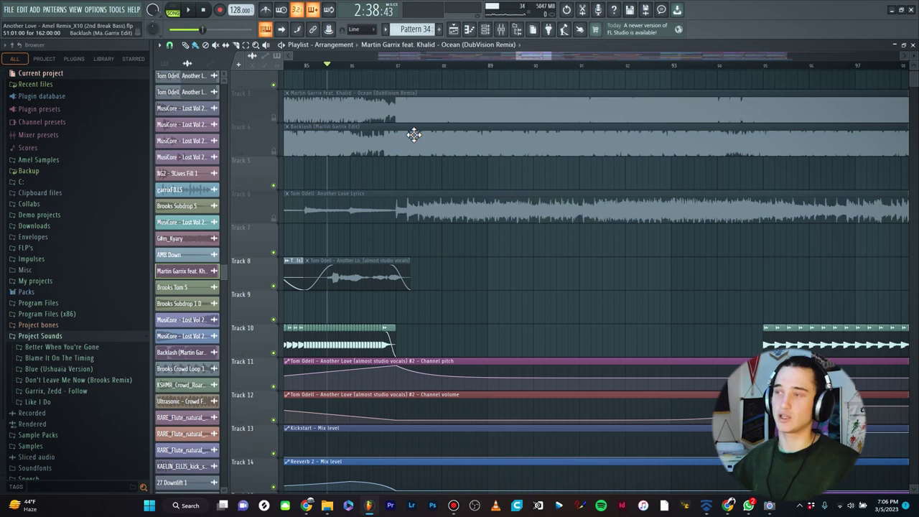
{"action": "scroll", "coordinate": [404, 105], "scroll_direction": "up", "scroll_amount": 5}
{"action": "right_click", "coordinate": [273, 118]}
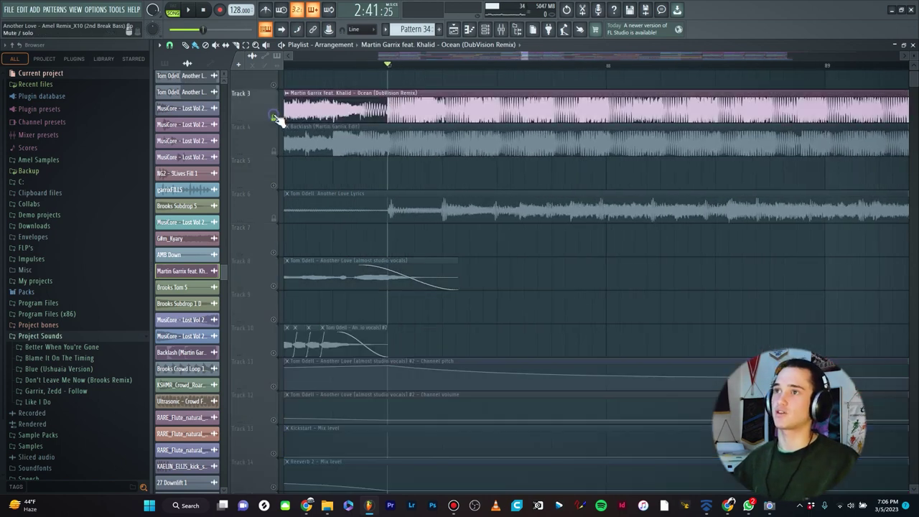
{"action": "double_click", "coordinate": [467, 96]}
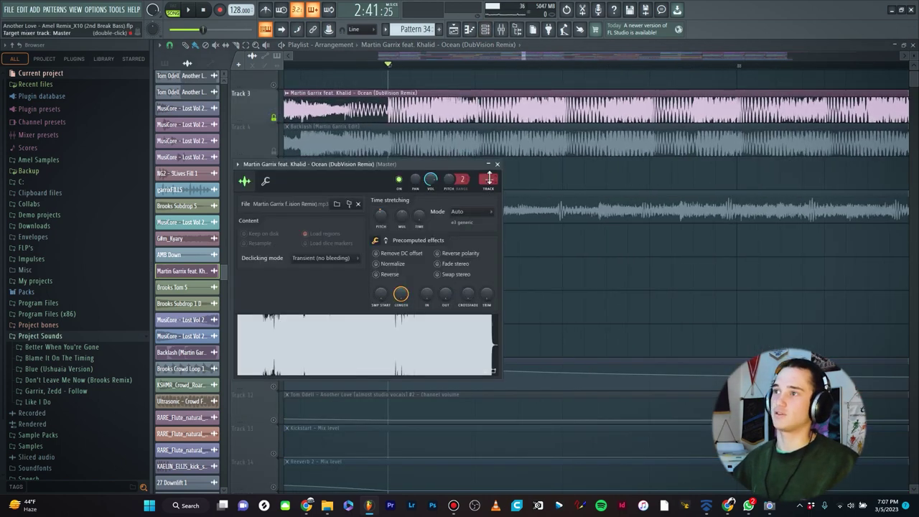
{"action": "left_click", "coordinate": [497, 164]}
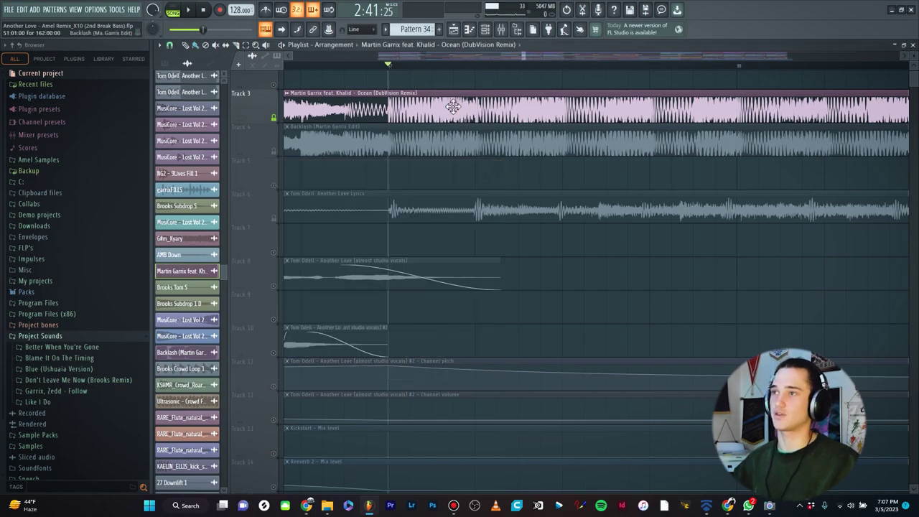
Compare the Master and Pre-Master channels in the mixer against the reference clip in the playlist
{"action": "key", "text": "F9"}
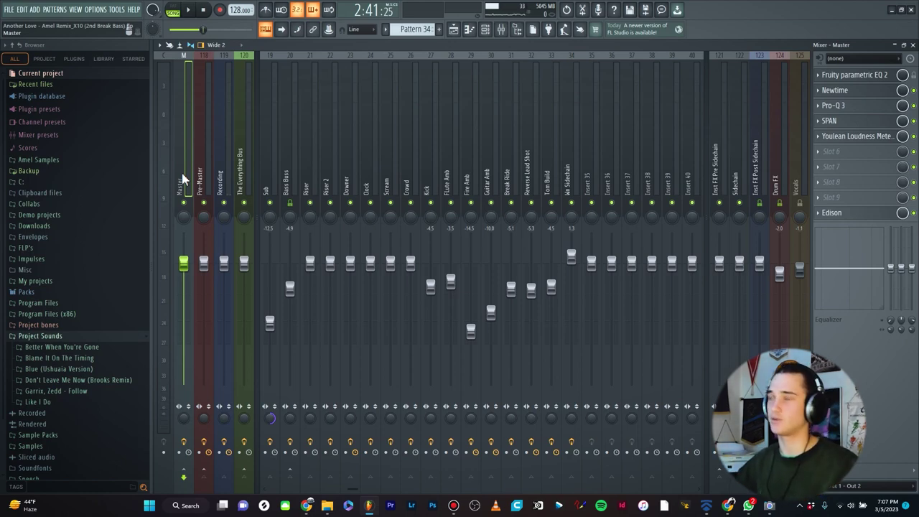
{"action": "left_click", "coordinate": [199, 153]}
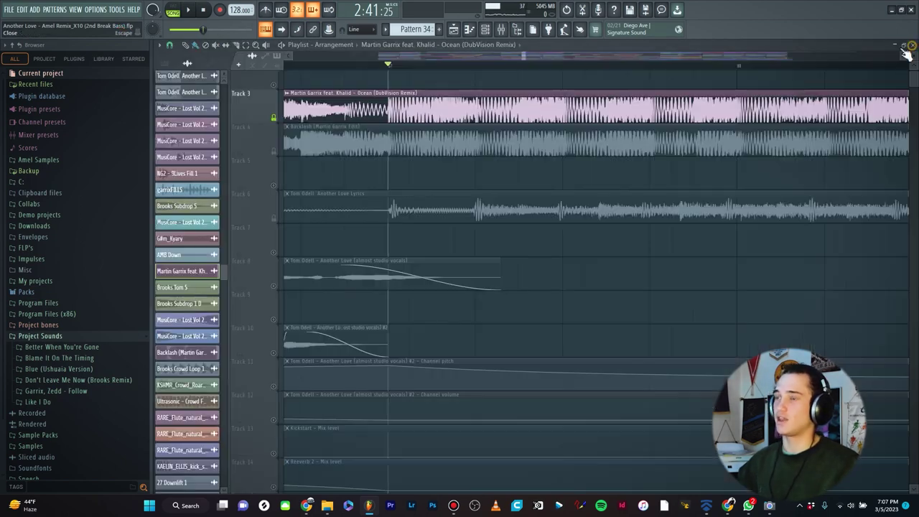
{"action": "left_click", "coordinate": [913, 45]}
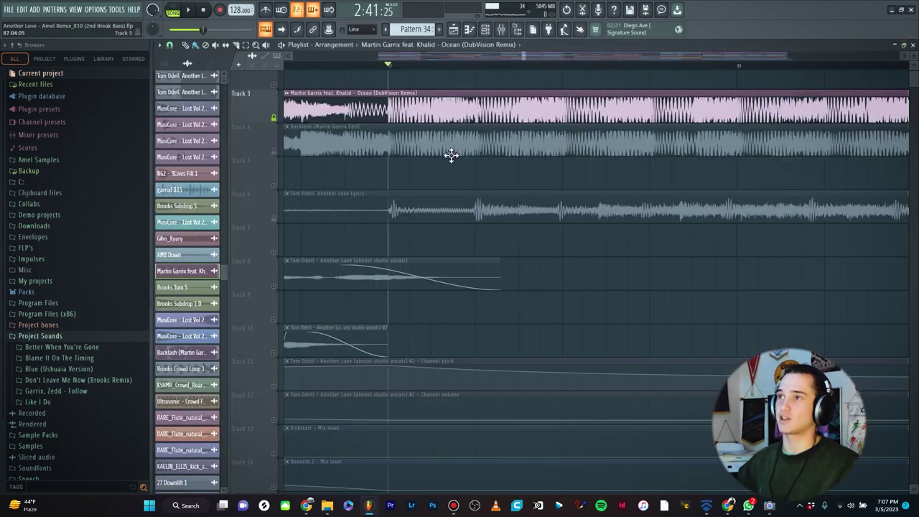
{"action": "scroll", "coordinate": [451, 155], "scroll_direction": "up", "scroll_amount": 2}
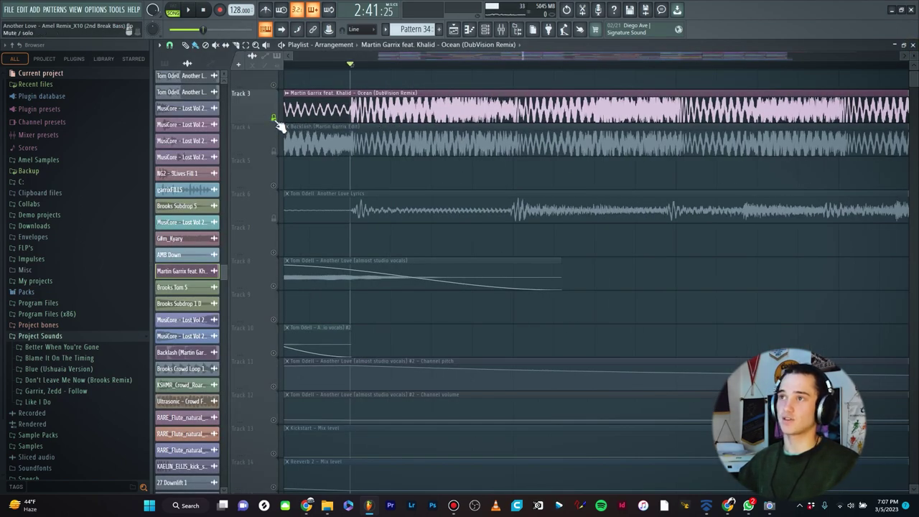
{"action": "left_click", "coordinate": [501, 31]}
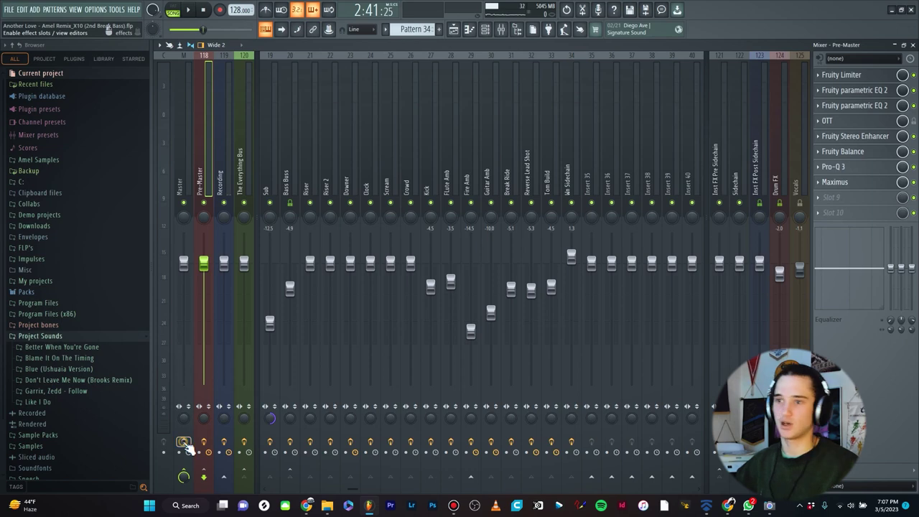
{"action": "left_click", "coordinate": [181, 155]}
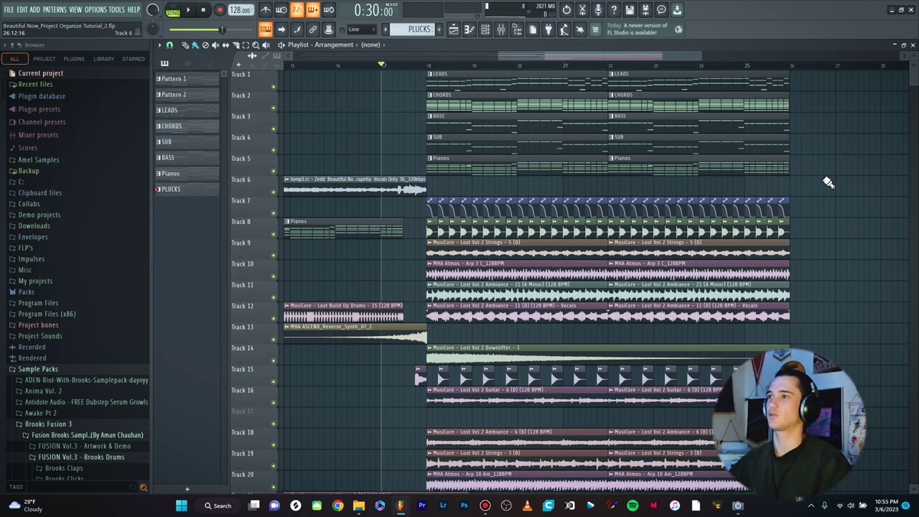
Review the playlist layers of the Beautiful Now project from the LEADS patterns down to PLUCKS on Track 25
{"action": "scroll", "coordinate": [606, 130], "scroll_direction": "up", "scroll_amount": 2}
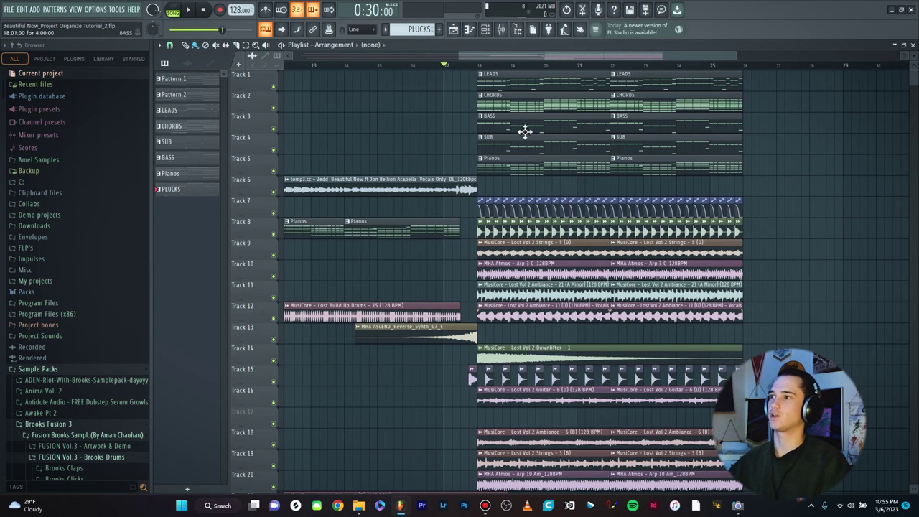
{"action": "scroll", "coordinate": [480, 140], "scroll_direction": "down", "scroll_amount": 2}
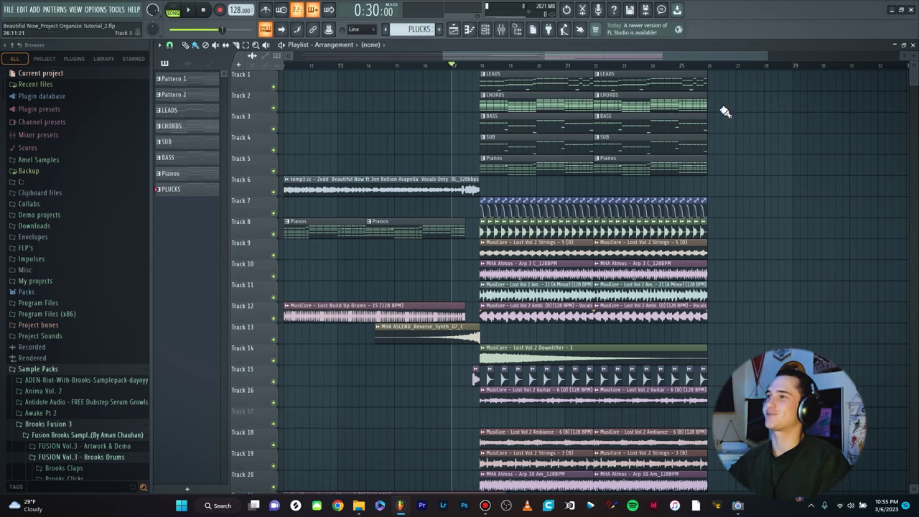
{"action": "scroll", "coordinate": [646, 161], "scroll_direction": "up", "scroll_amount": 2}
{"action": "scroll", "coordinate": [437, 178], "scroll_direction": "down", "scroll_amount": 2}
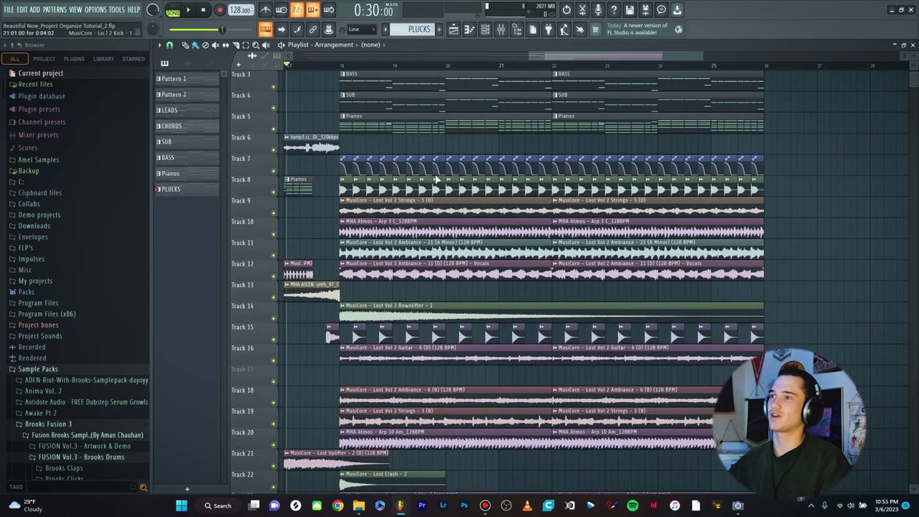
{"action": "scroll", "coordinate": [467, 215], "scroll_direction": "down", "scroll_amount": 4}
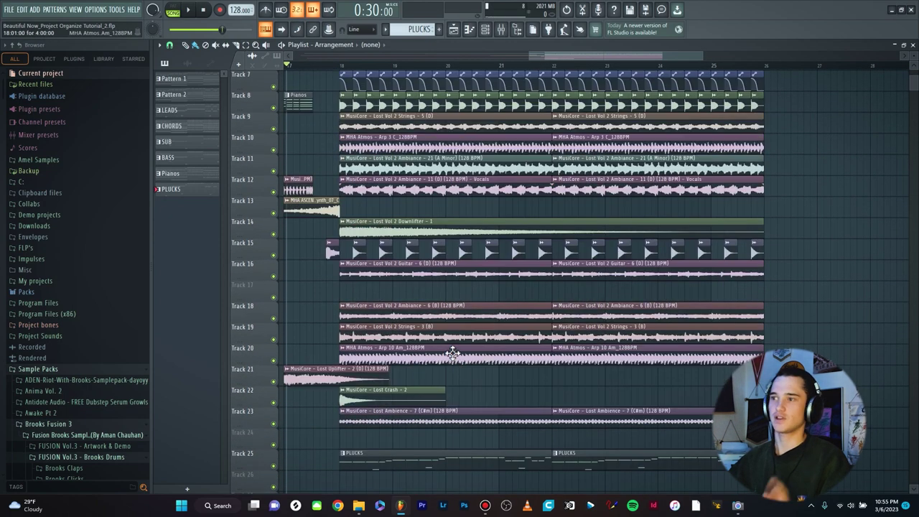
Check the lower playlist layers, then inspect the LEADS, CHORDS, SUB and Master channels in the mixer
{"action": "scroll", "coordinate": [608, 302], "scroll_direction": "down", "scroll_amount": 3}
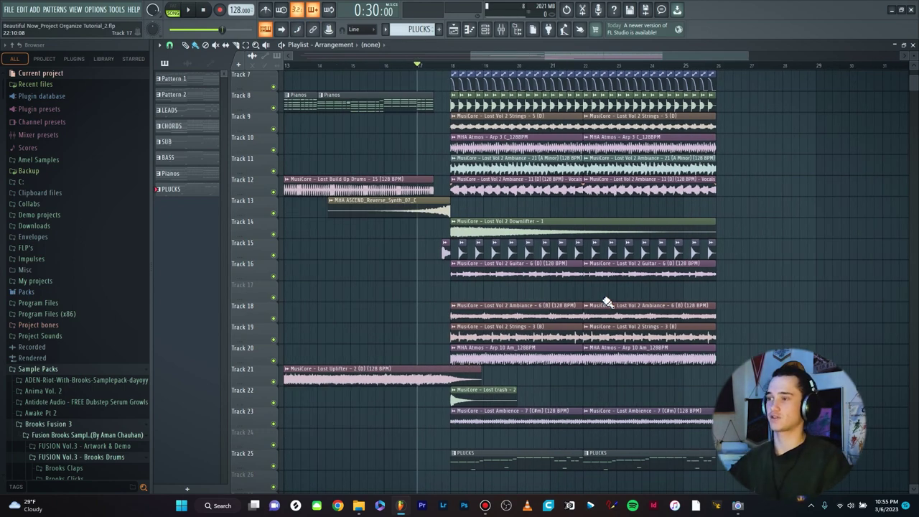
{"action": "scroll", "coordinate": [698, 273], "scroll_direction": "down", "scroll_amount": 12}
{"action": "scroll", "coordinate": [671, 241], "scroll_direction": "up", "scroll_amount": 12}
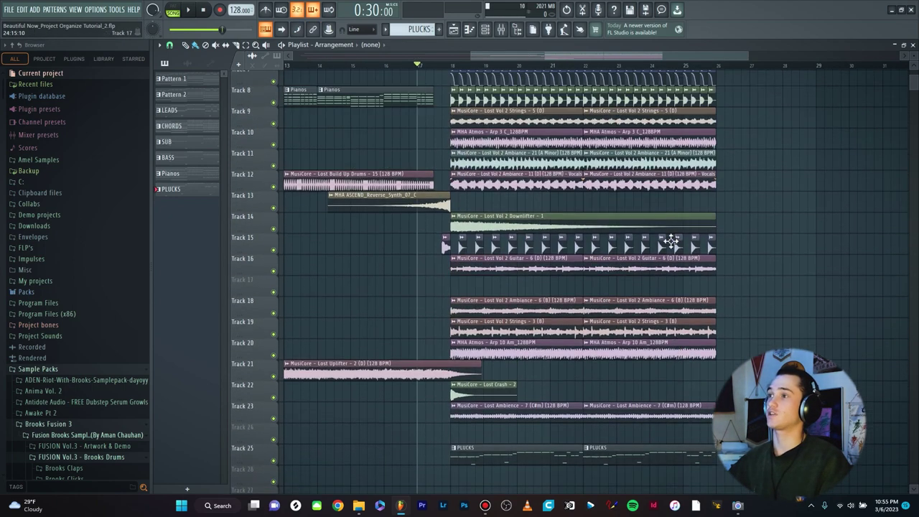
{"action": "scroll", "coordinate": [672, 241], "scroll_direction": "up", "scroll_amount": 5}
{"action": "left_click", "coordinate": [501, 29]}
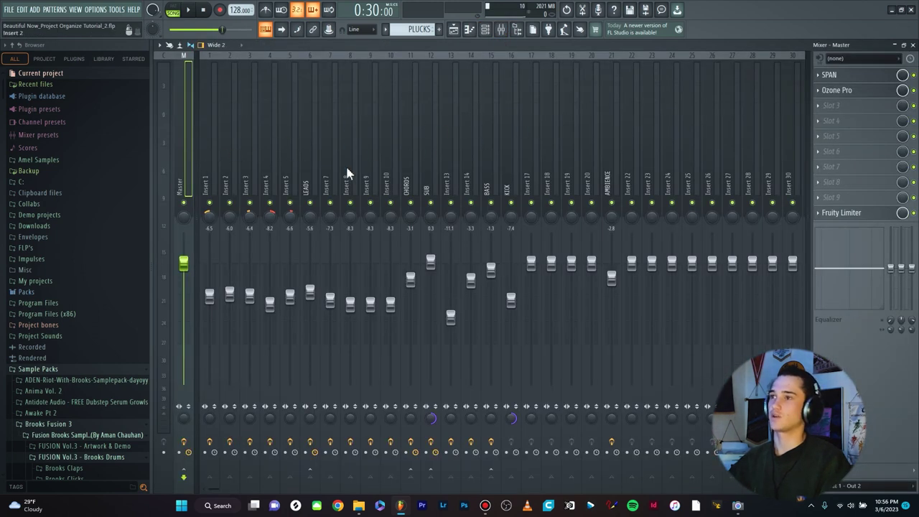
{"action": "left_click", "coordinate": [309, 176]}
{"action": "left_click", "coordinate": [408, 173]}
{"action": "left_click", "coordinate": [427, 173]}
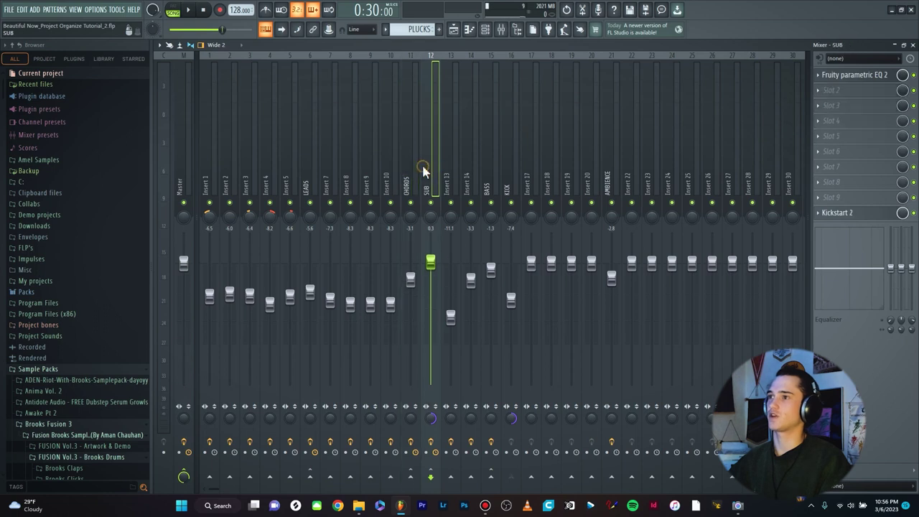
{"action": "left_click", "coordinate": [180, 165]}
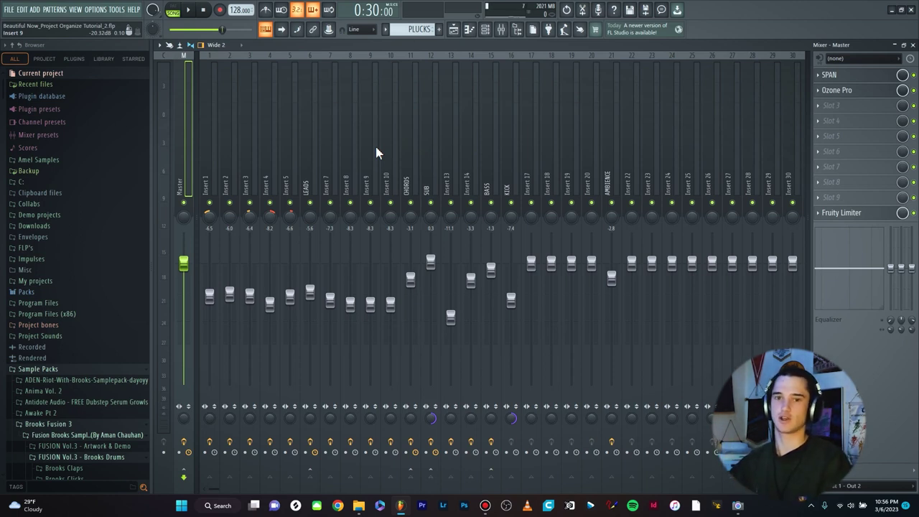
Select every clip in the playlist and move them all down ten tracks so LEADS starts on Track 11
{"action": "key", "text": "F5"}
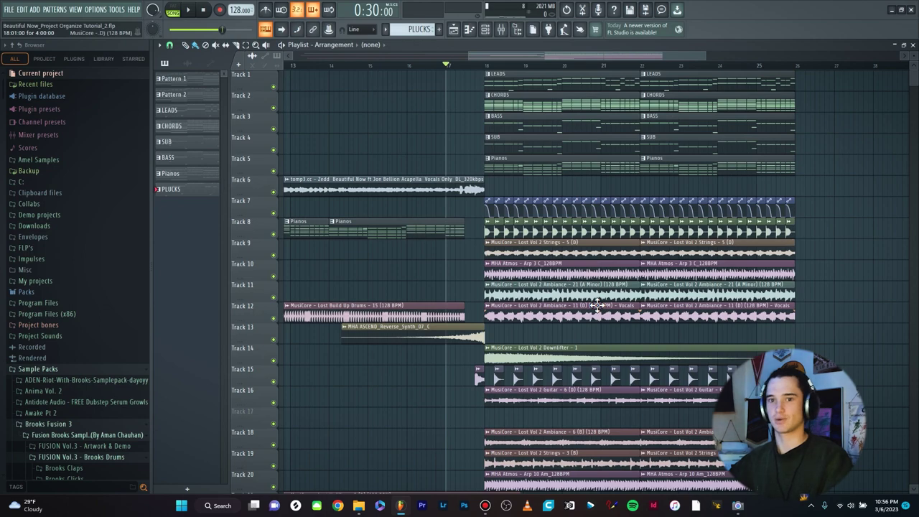
{"action": "scroll", "coordinate": [596, 305], "scroll_direction": "down", "scroll_amount": 5}
{"action": "key", "text": "ctrl+a"}
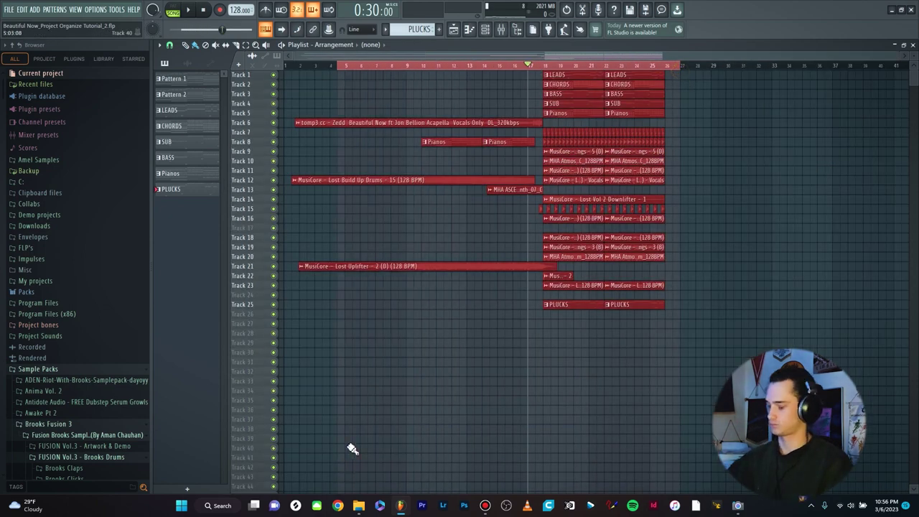
{"action": "scroll", "coordinate": [352, 449], "scroll_direction": "up", "scroll_amount": 1}
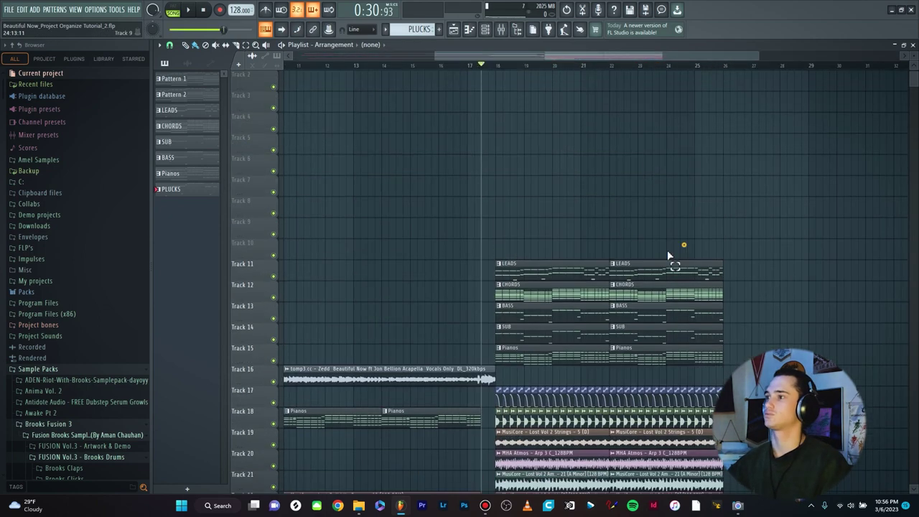
Regroup the playlist clips with the vocal on Track 3, LEADS and PLUCKS on 5–6, Pianos and CHORDS on 8–9, loops on 11–19, bass from 21
{"action": "scroll", "coordinate": [812, 291], "scroll_direction": "down", "scroll_amount": 3}
{"action": "scroll", "coordinate": [697, 302], "scroll_direction": "down", "scroll_amount": 8}
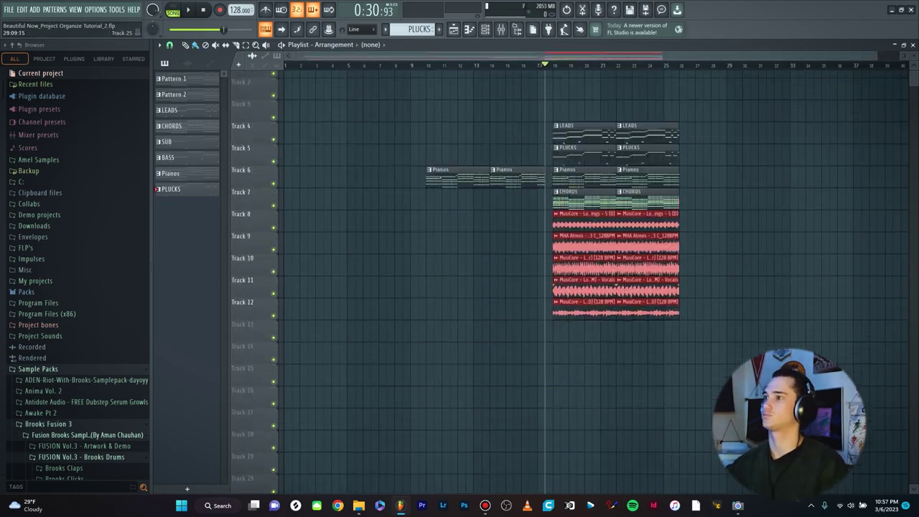
{"action": "left_click_drag", "start_coordinate": [700, 241], "coordinate": [415, 403]}
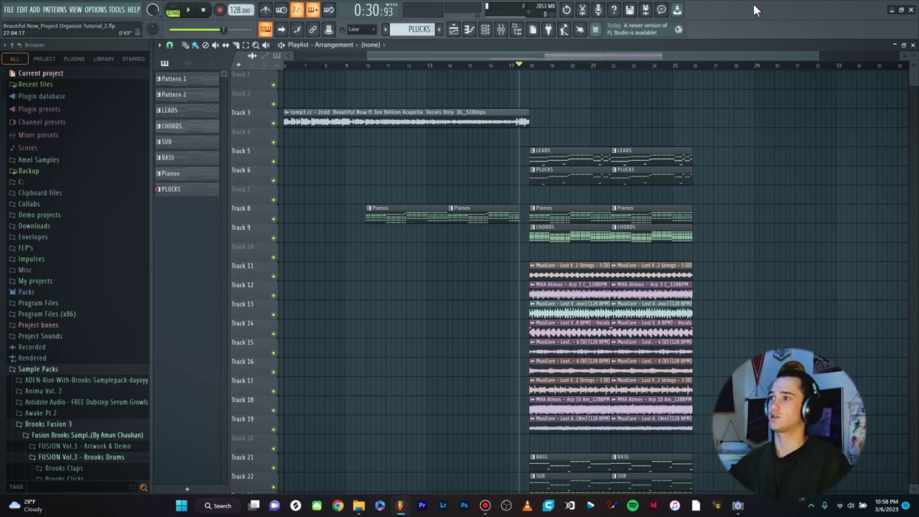
Review the regrouped vocal, LEADS, PLUCKS, Pianos and CHORDS tracks in the playlist
{"action": "scroll", "coordinate": [575, 216], "scroll_direction": "down", "scroll_amount": 6}
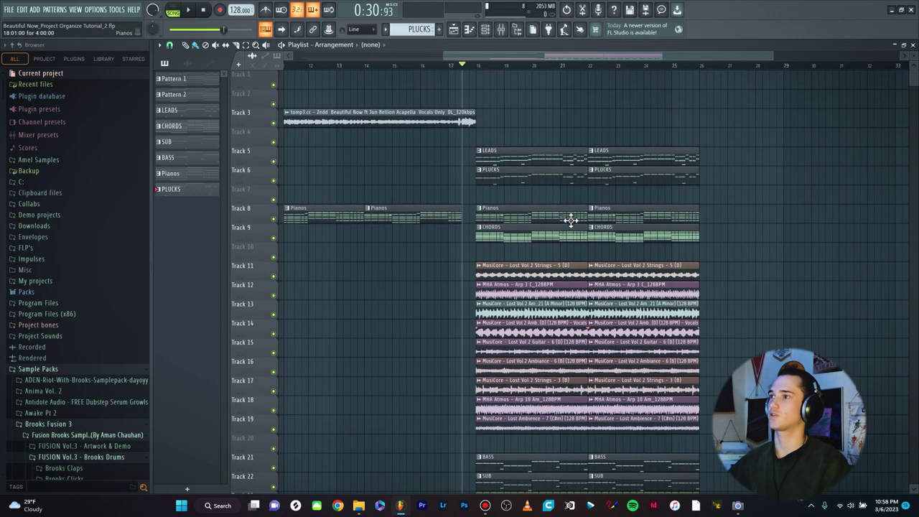
{"action": "scroll", "coordinate": [574, 215], "scroll_direction": "up", "scroll_amount": 6}
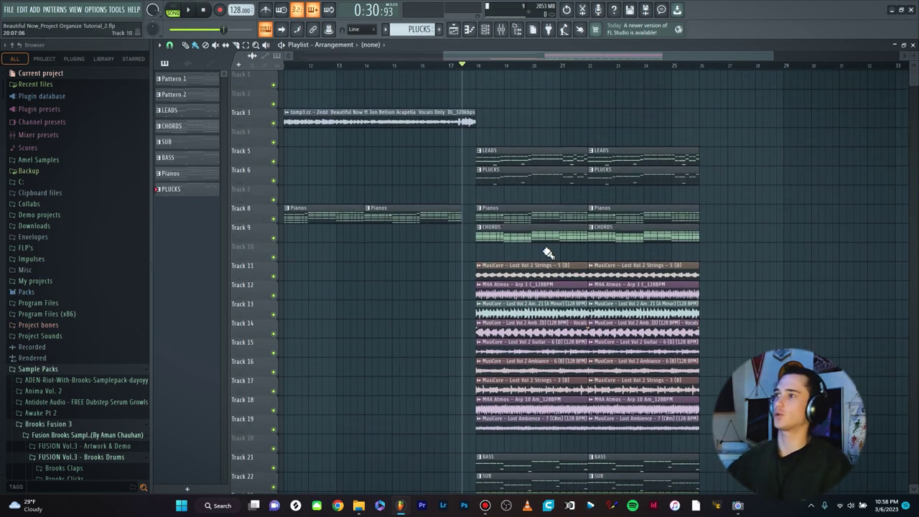
{"action": "scroll", "coordinate": [560, 227], "scroll_direction": "up", "scroll_amount": 2}
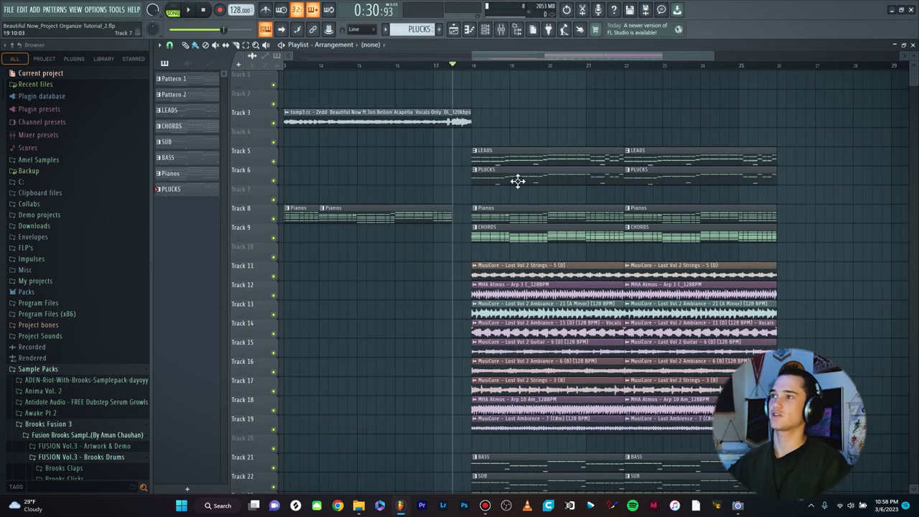
{"action": "scroll", "coordinate": [427, 143], "scroll_direction": "up", "scroll_amount": 2}
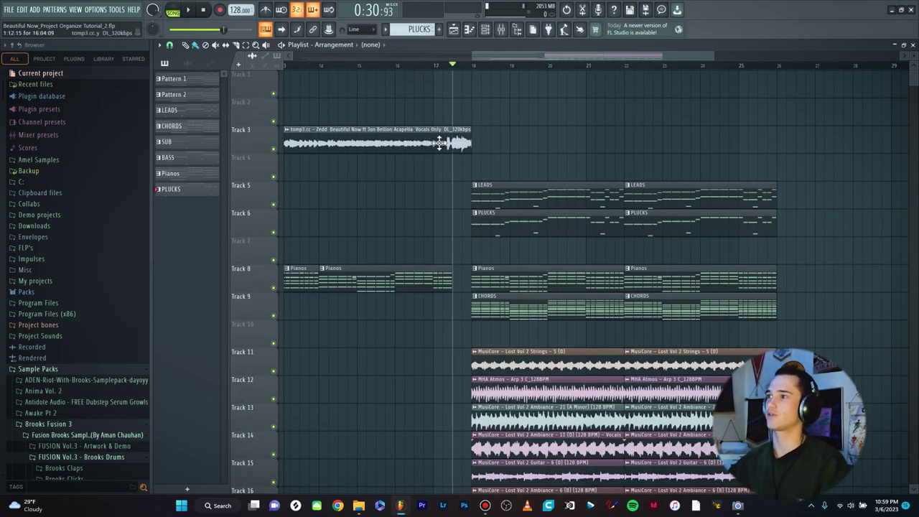
{"action": "scroll", "coordinate": [460, 158], "scroll_direction": "up", "scroll_amount": 2}
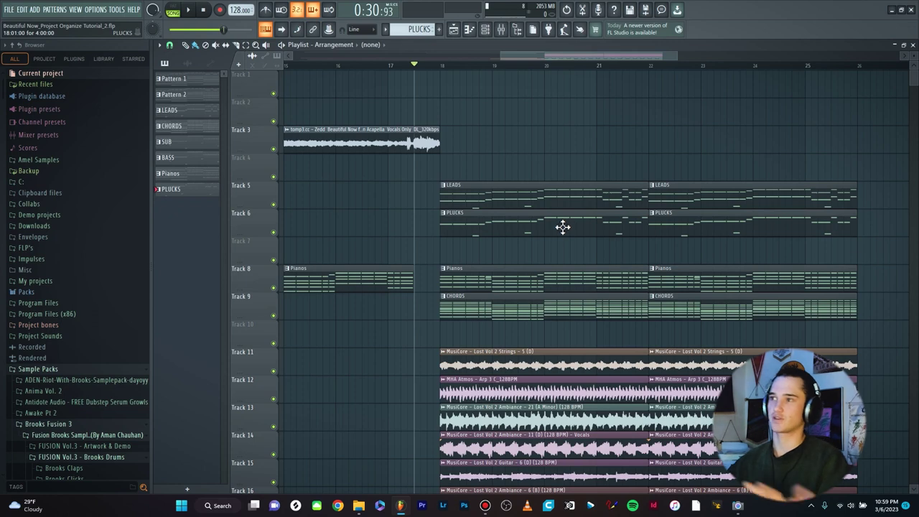
{"action": "scroll", "coordinate": [554, 215], "scroll_direction": "down", "scroll_amount": 3}
{"action": "scroll", "coordinate": [480, 203], "scroll_direction": "down", "scroll_amount": 2}
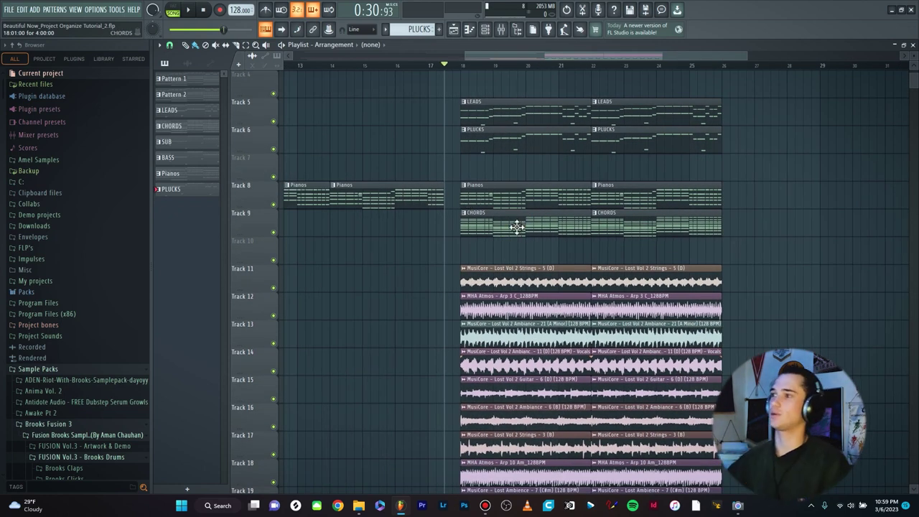
{"action": "scroll", "coordinate": [517, 227], "scroll_direction": "down", "scroll_amount": 2}
{"action": "scroll", "coordinate": [527, 212], "scroll_direction": "up", "scroll_amount": 2}
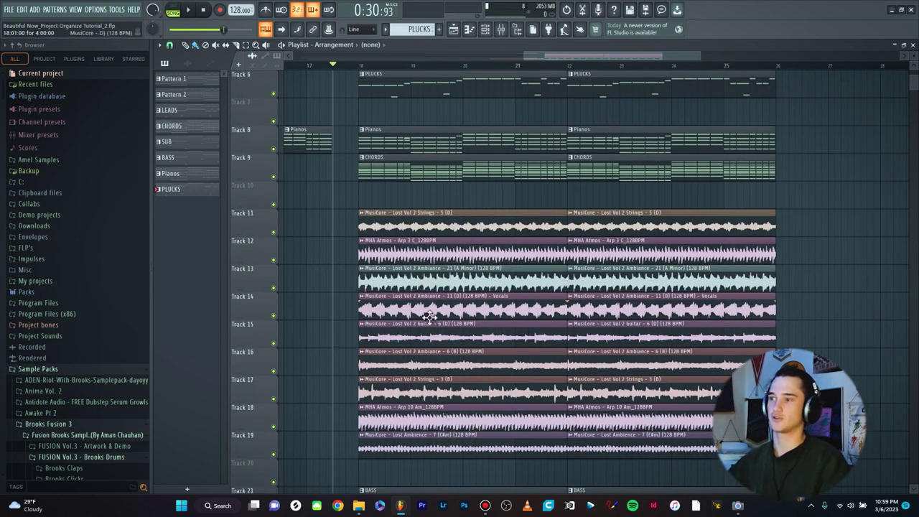
Review the playlist groups from the loop layers on Track 11 through bass, drums and FX down to Track 30
{"action": "scroll", "coordinate": [452, 284], "scroll_direction": "down", "scroll_amount": 4}
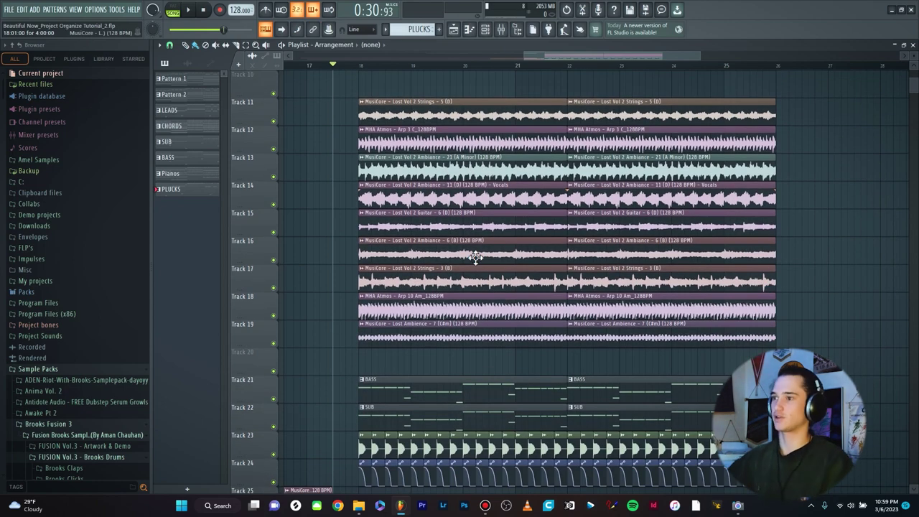
{"action": "scroll", "coordinate": [476, 257], "scroll_direction": "down", "scroll_amount": 4}
{"action": "scroll", "coordinate": [446, 253], "scroll_direction": "down", "scroll_amount": 2, "text": "ctrl"}
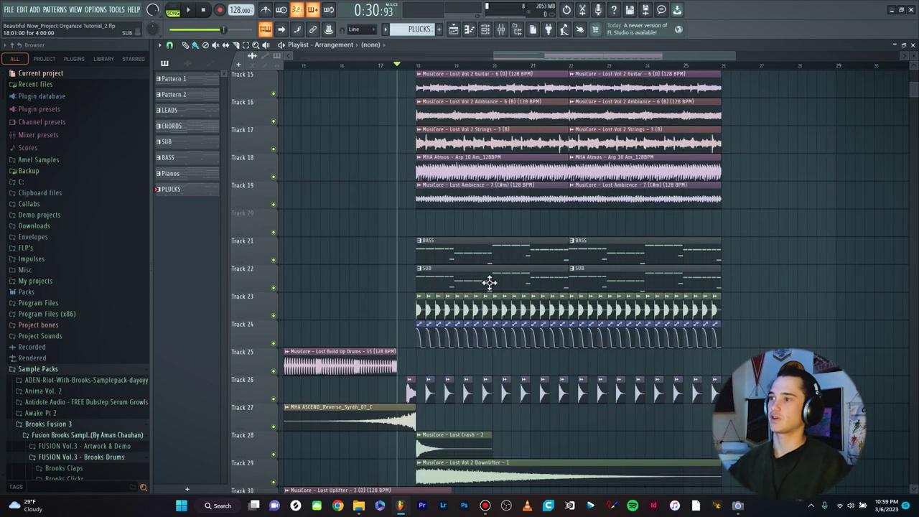
{"action": "scroll", "coordinate": [711, 248], "scroll_direction": "up", "scroll_amount": 2, "text": "ctrl"}
{"action": "scroll", "coordinate": [718, 262], "scroll_direction": "down", "scroll_amount": 6}
{"action": "scroll", "coordinate": [722, 238], "scroll_direction": "down", "scroll_amount": 2, "text": "ctrl"}
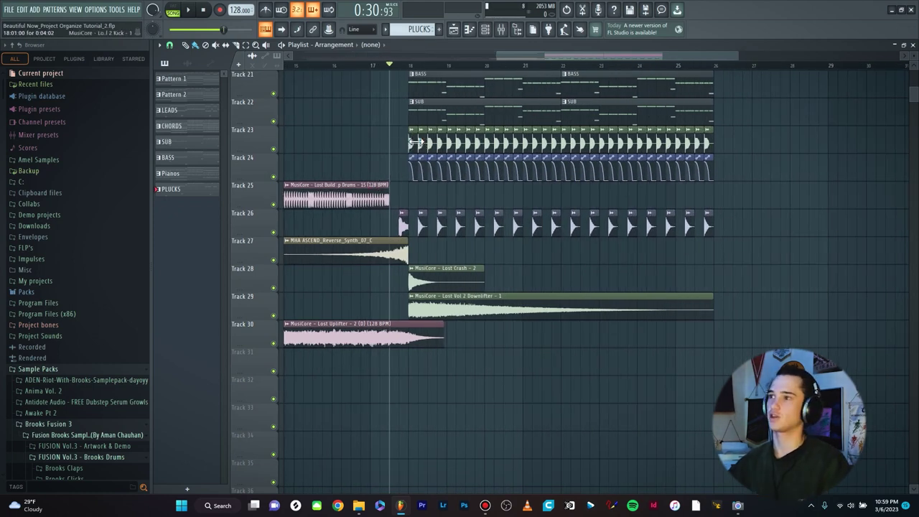
{"action": "scroll", "coordinate": [431, 184], "scroll_direction": "left", "scroll_amount": 2}
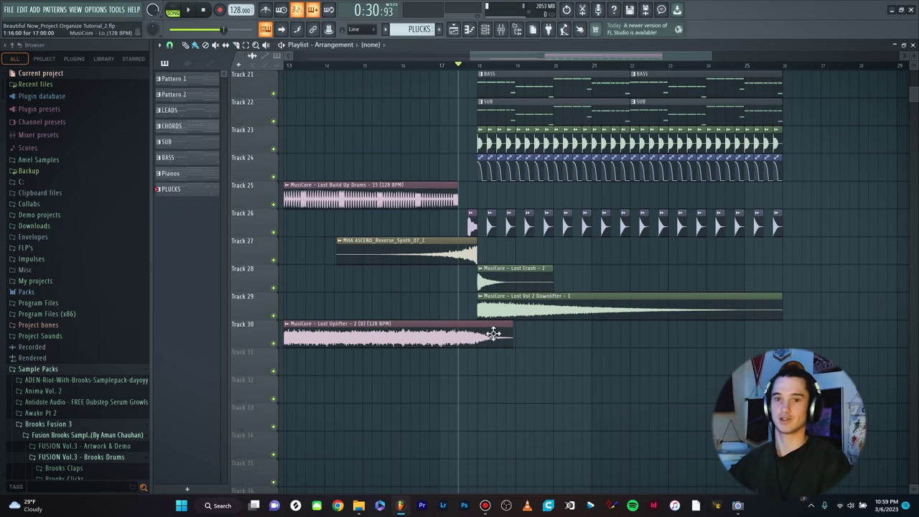
{"action": "scroll", "coordinate": [833, 230], "scroll_direction": "down", "scroll_amount": 5}
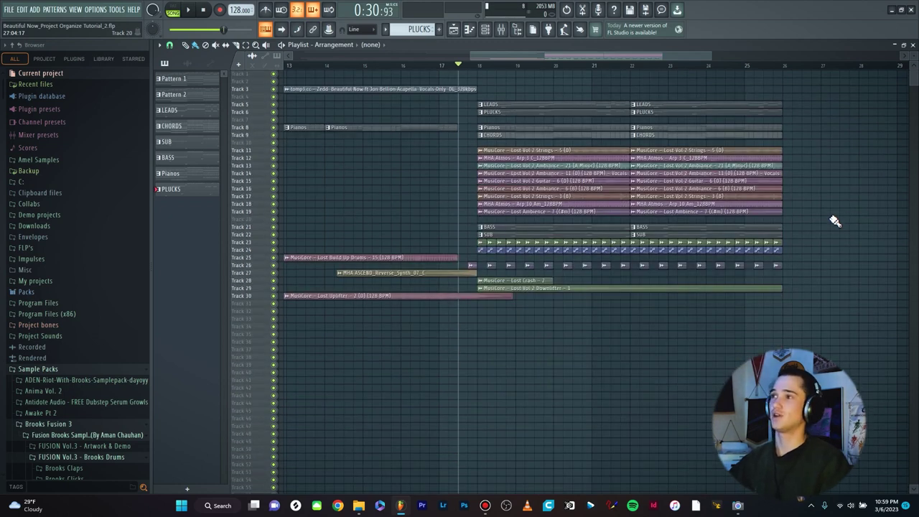
{"action": "scroll", "coordinate": [834, 219], "scroll_direction": "up", "scroll_amount": 5}
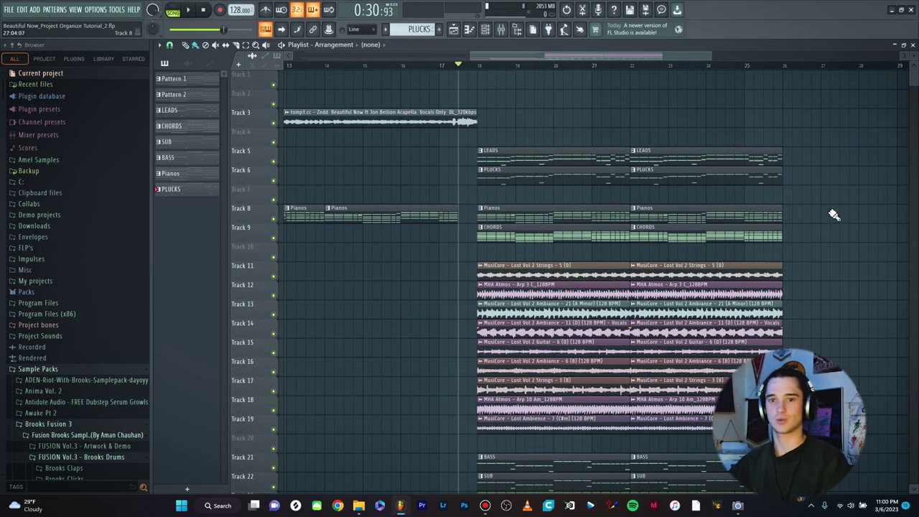
Bring up the unused insert tracks at the far end of the mixer, up to Insert 125
{"action": "key", "text": "F9"}
{"action": "scroll", "coordinate": [504, 155], "scroll_direction": "down", "scroll_amount": 10}
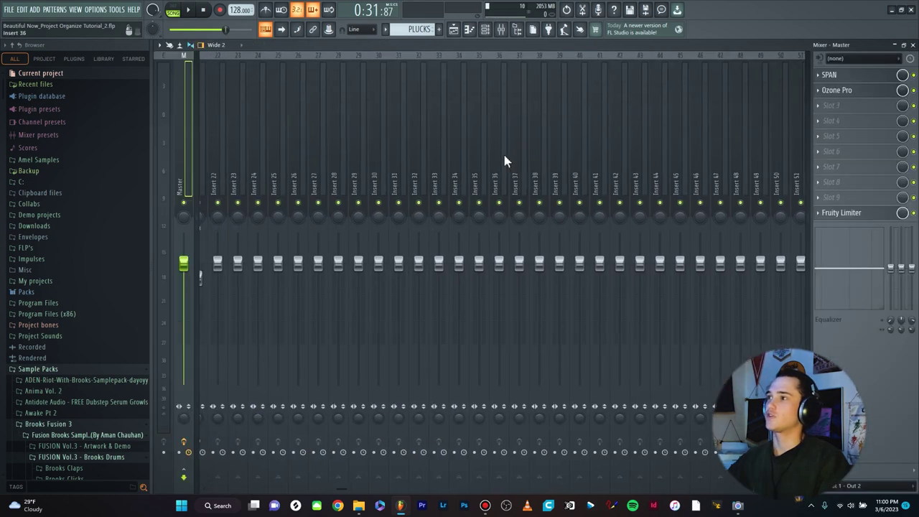
{"action": "scroll", "coordinate": [507, 162], "scroll_direction": "down", "scroll_amount": 3}
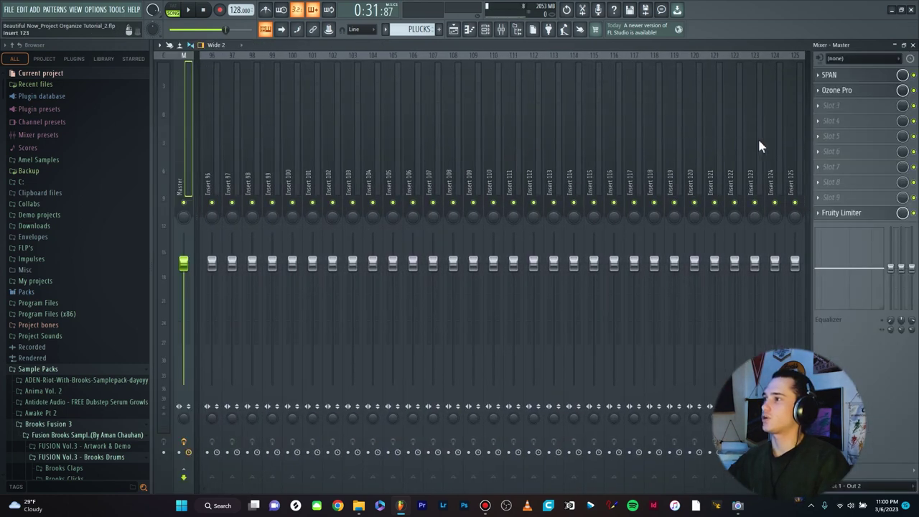
{"action": "right_click", "coordinate": [783, 148]}
{"action": "mouse_move", "coordinate": [801, 112]}
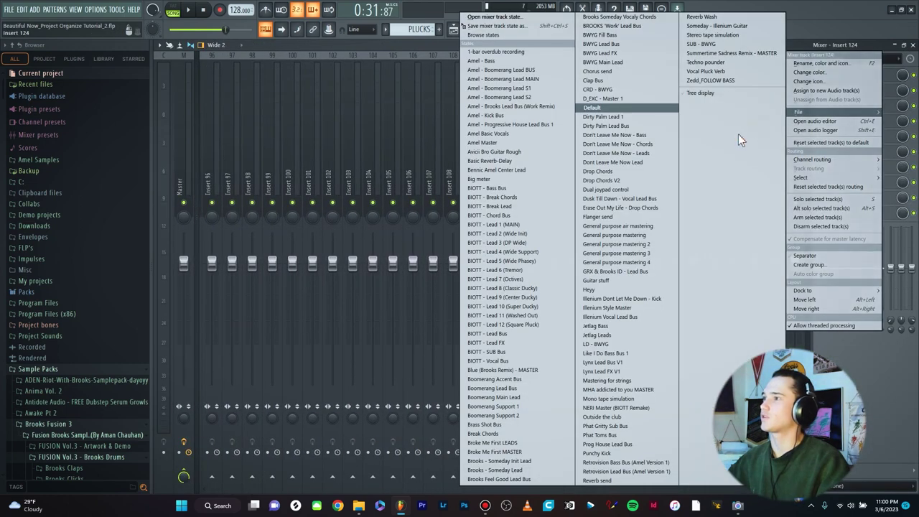
{"action": "left_click", "coordinate": [394, 136]}
Rename mixer Insert 125 as Vocal and give it a tan colour
{"action": "left_click", "coordinate": [792, 150]}
{"action": "key", "text": "F2"}
{"action": "type", "text": "Vocalo"}
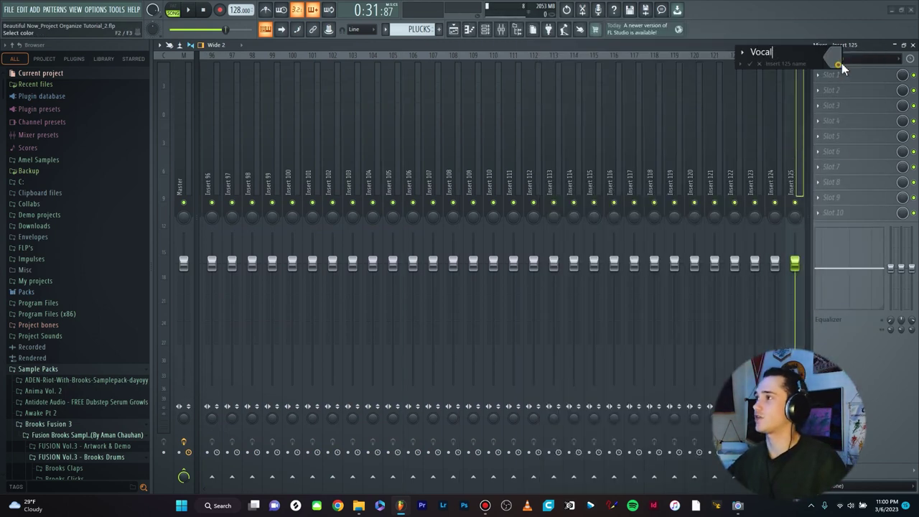
{"action": "left_click", "coordinate": [842, 64]}
{"action": "left_click", "coordinate": [901, 107]}
{"action": "left_click", "coordinate": [904, 296]}
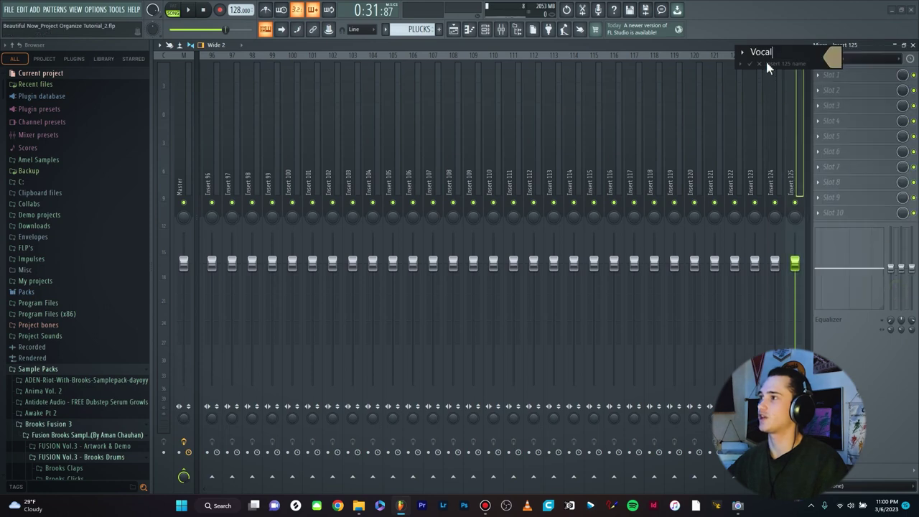
{"action": "left_click", "coordinate": [751, 65]}
Rename mixer Insert 124 as Drum FX and give it a pink colour
{"action": "left_click", "coordinate": [775, 149]}
{"action": "key", "text": "F2"}
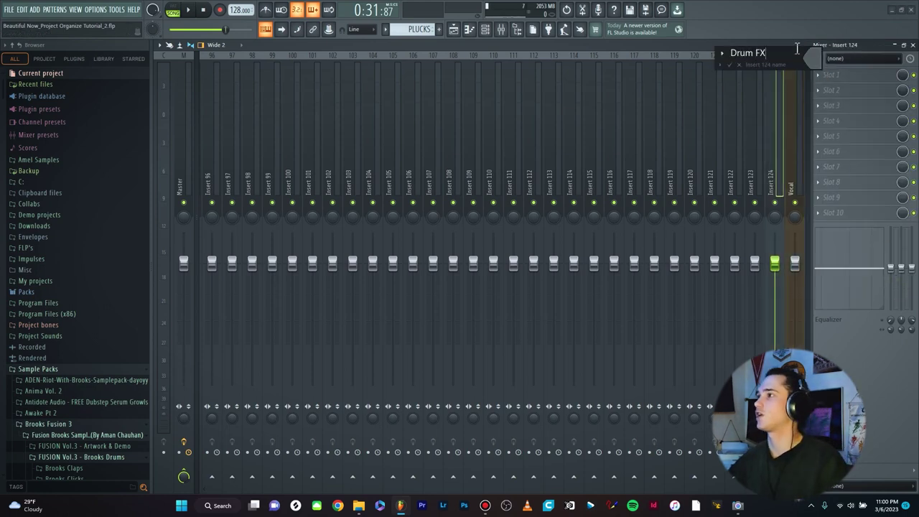
{"action": "left_click", "coordinate": [820, 63]}
{"action": "left_click", "coordinate": [887, 154]}
{"action": "left_click", "coordinate": [896, 293]}
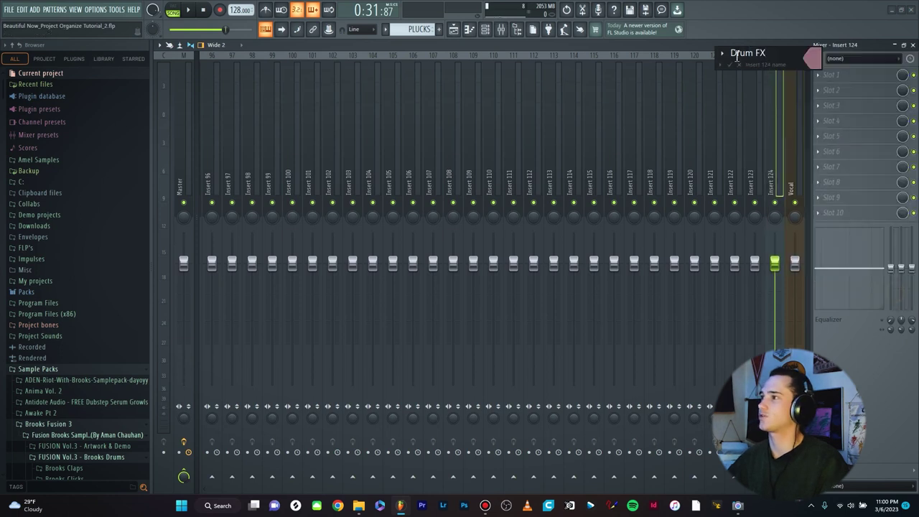
{"action": "type", "text": "Drum FX"}
{"action": "left_click", "coordinate": [729, 64]}
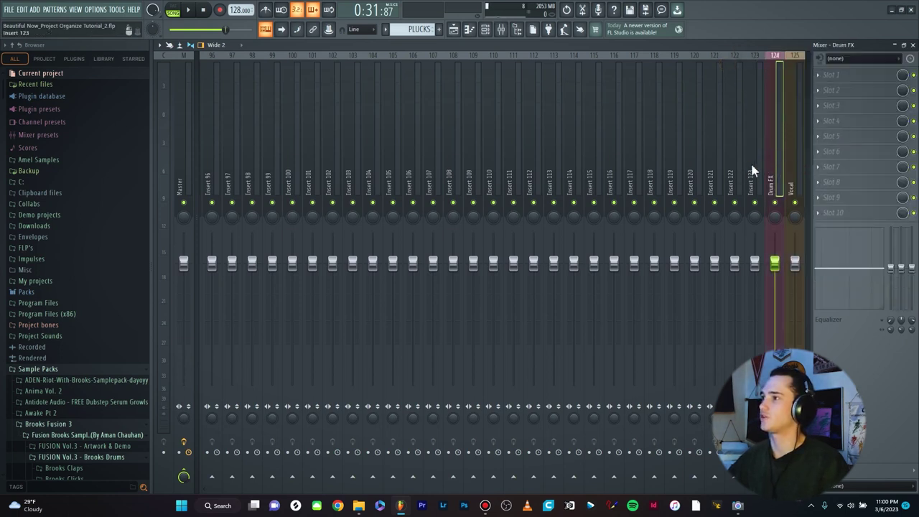
Rename mixer Insert 123 as Inst. FX and give it a blue-violet colour
{"action": "double_click", "coordinate": [752, 168]}
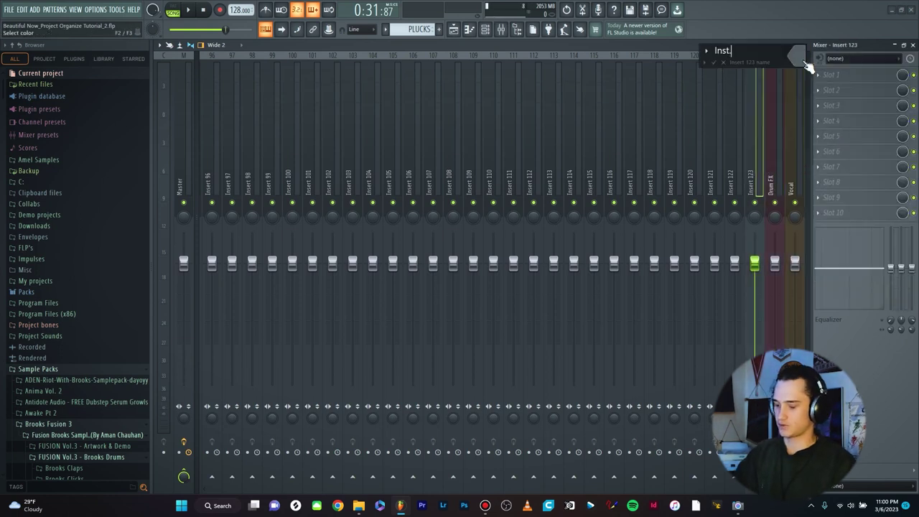
{"action": "type", "text": "Inst. FX"}
{"action": "key", "text": "Return"}
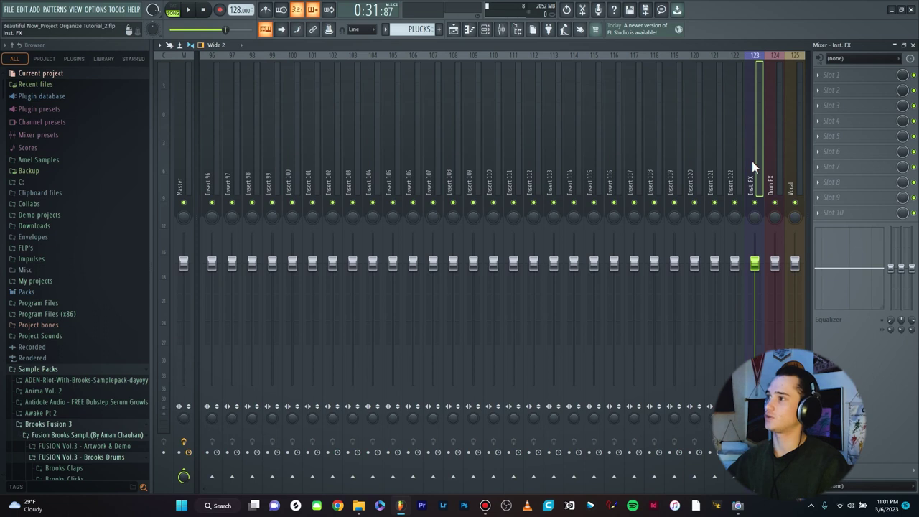
Dock the Inst. FX, Drum FX and Vocal mixer tracks together on the right side of the mixer
{"action": "left_click_drag", "start_coordinate": [752, 167], "coordinate": [796, 167]}
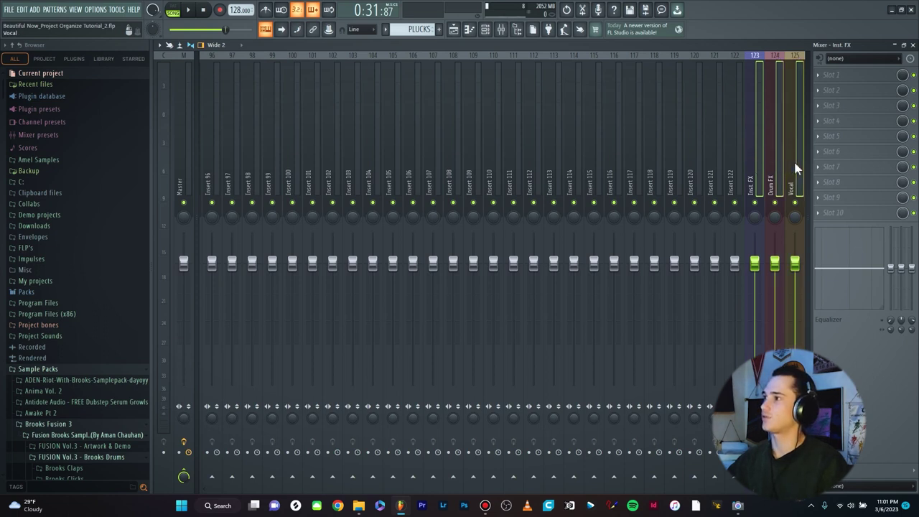
{"action": "right_click", "coordinate": [791, 159]}
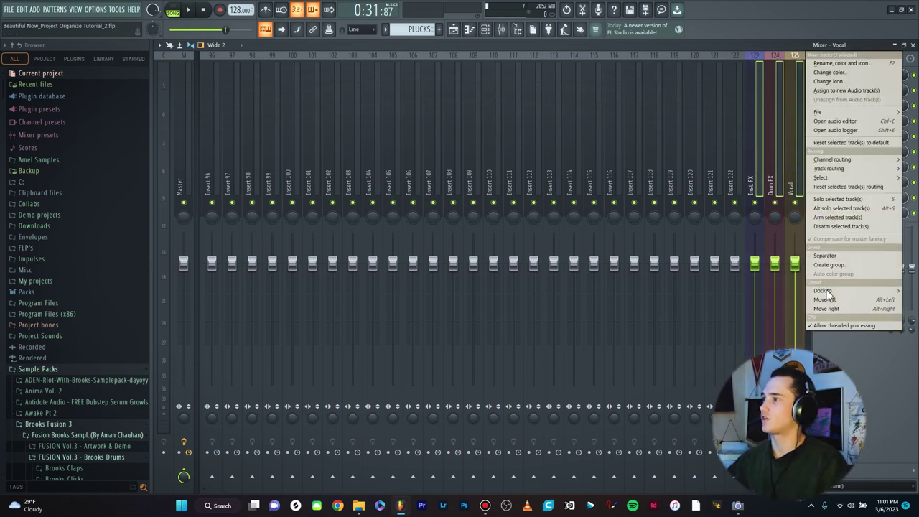
{"action": "mouse_move", "coordinate": [826, 293]}
{"action": "left_click", "coordinate": [788, 309]}
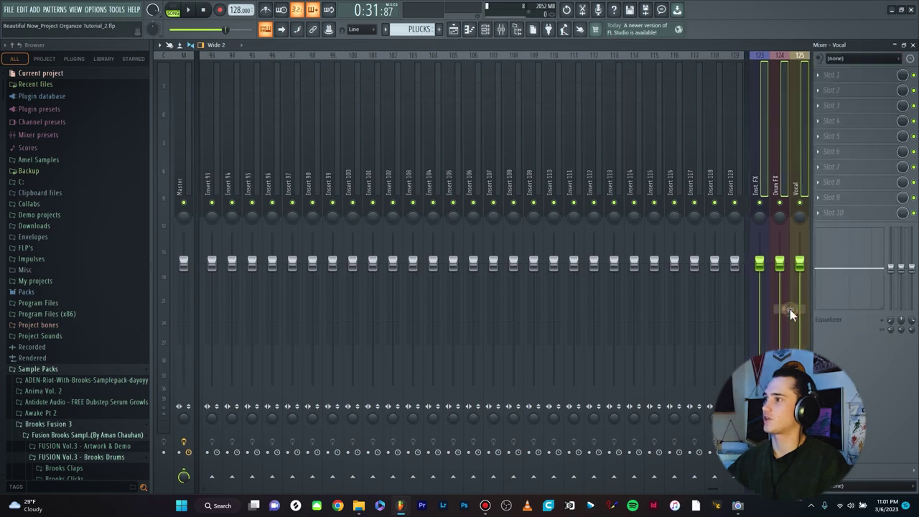
{"action": "left_click", "coordinate": [753, 164]}
Rename mixer Insert 122 as Everything Bus in green and Insert 121 as Pre-Master in pink
{"action": "scroll", "coordinate": [688, 149], "scroll_direction": "right", "scroll_amount": 3}
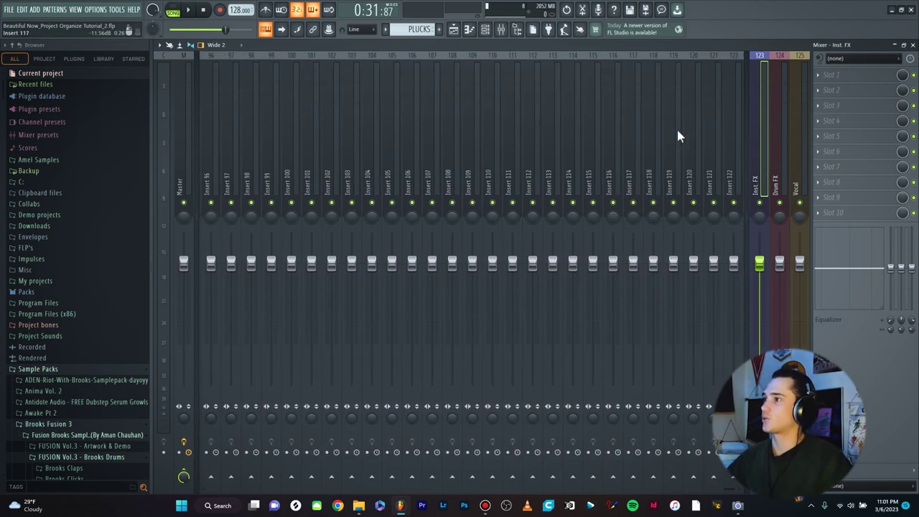
{"action": "left_click", "coordinate": [725, 142]}
{"action": "right_click", "coordinate": [727, 139]}
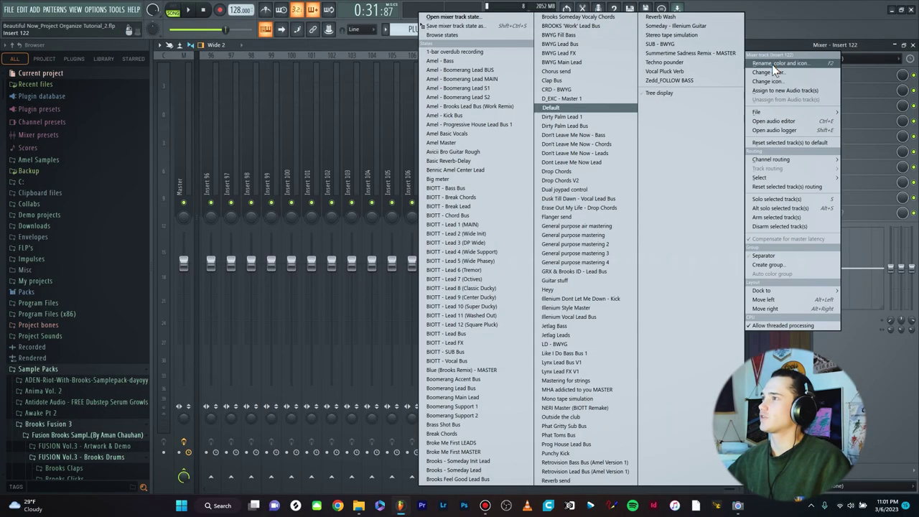
{"action": "left_click", "coordinate": [730, 157]}
{"action": "left_click", "coordinate": [729, 153]}
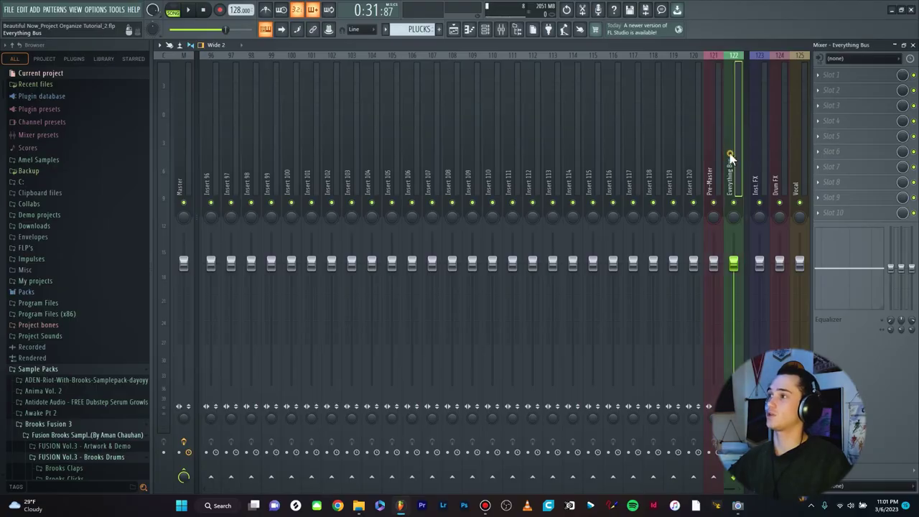
Dock the Pre-Master and Everything Bus tracks on the left side of the mixer, beside the Master
{"action": "left_click", "coordinate": [714, 155], "text": "shift"}
{"action": "right_click", "coordinate": [714, 156]}
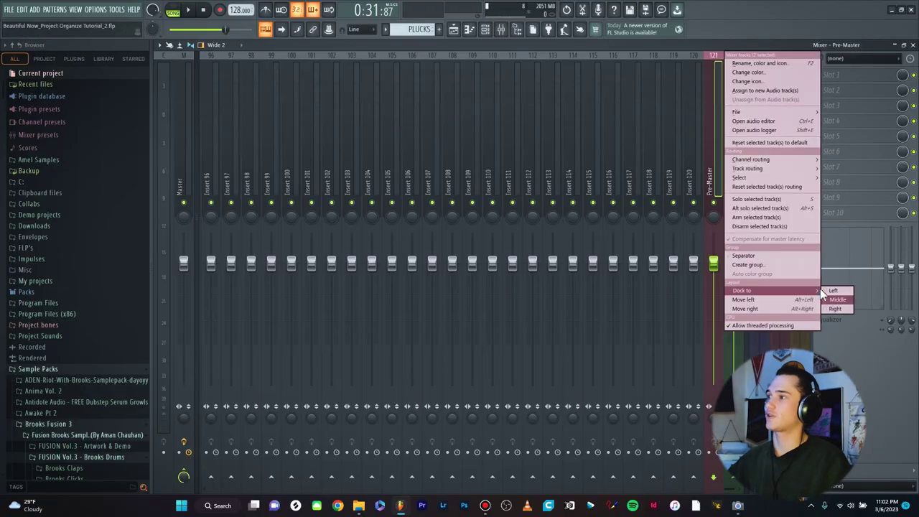
{"action": "left_click", "coordinate": [831, 291]}
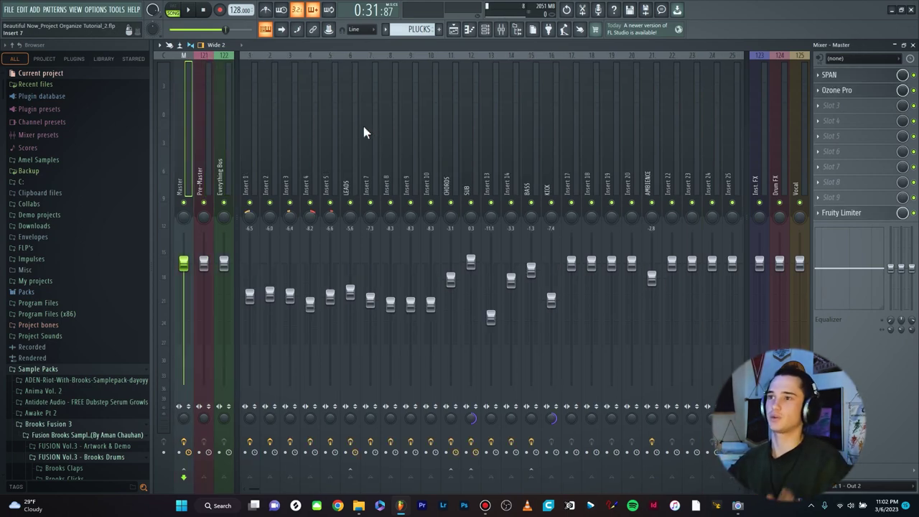
Copy the Master track's mixer state with its effects onto the Pre-Master track, and dismiss the missing-plugin warning
{"action": "left_click", "coordinate": [199, 156]}
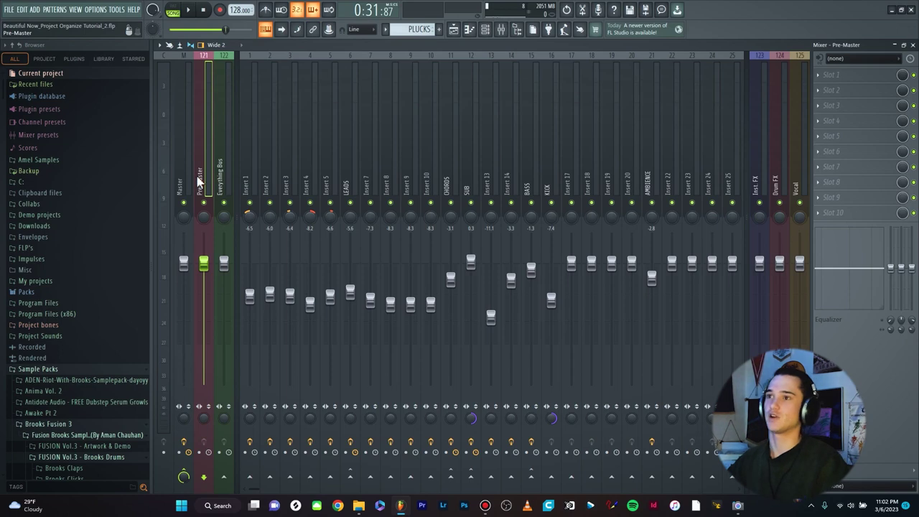
{"action": "right_click", "coordinate": [182, 161]}
{"action": "mouse_move", "coordinate": [208, 112]}
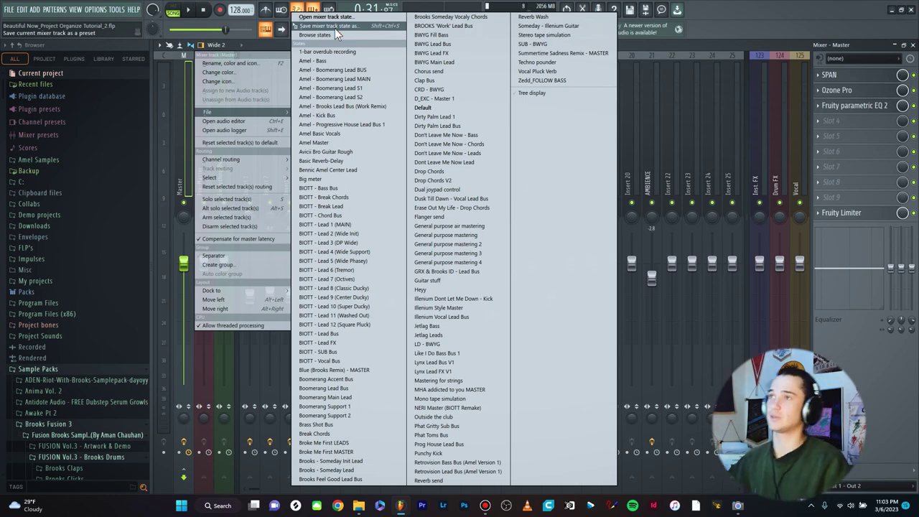
{"action": "left_click_drag", "start_coordinate": [334, 28], "coordinate": [202, 130]}
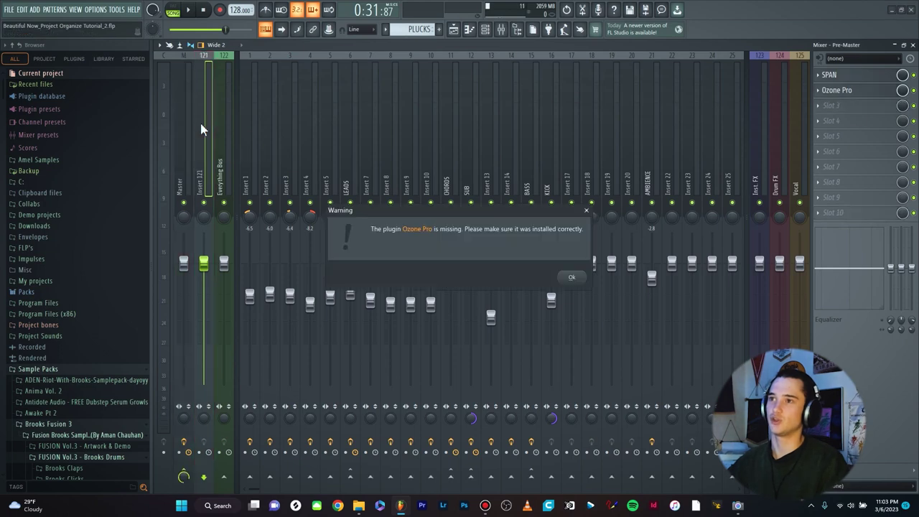
{"action": "left_click", "coordinate": [587, 211]}
{"action": "left_click", "coordinate": [179, 161]}
{"action": "left_click", "coordinate": [202, 162]}
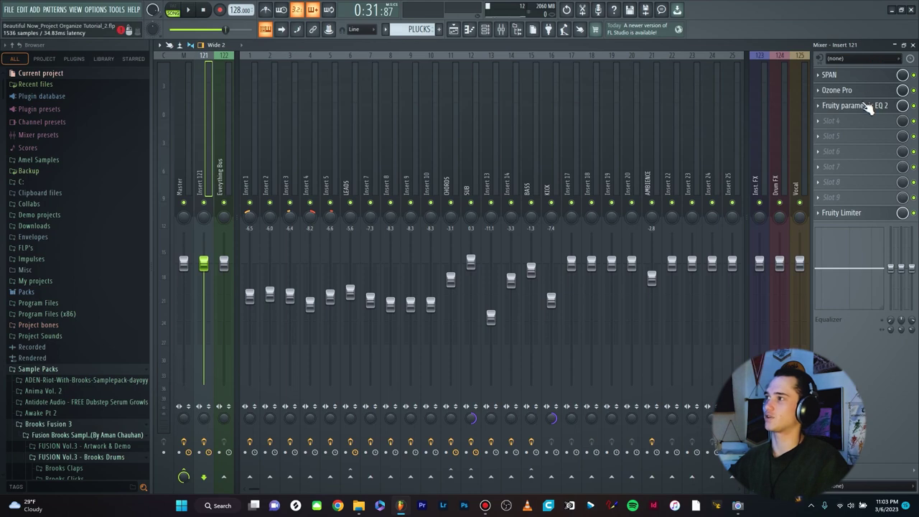
Rename mixer Insert 121 as Pre Master and give it the Rosy Brown colour #A2686D
{"action": "right_click", "coordinate": [201, 162]}
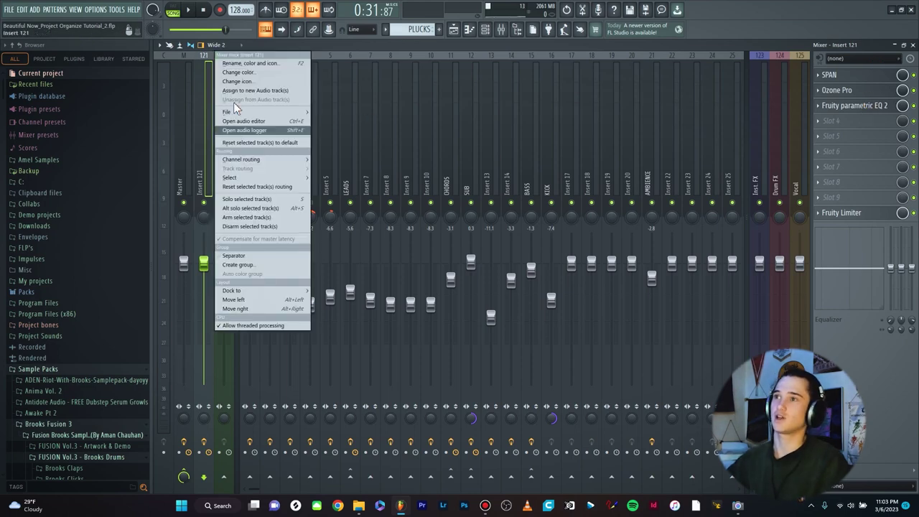
{"action": "left_click", "coordinate": [252, 70]}
{"action": "type", "text": "Pre Master"}
{"action": "left_click", "coordinate": [242, 59]}
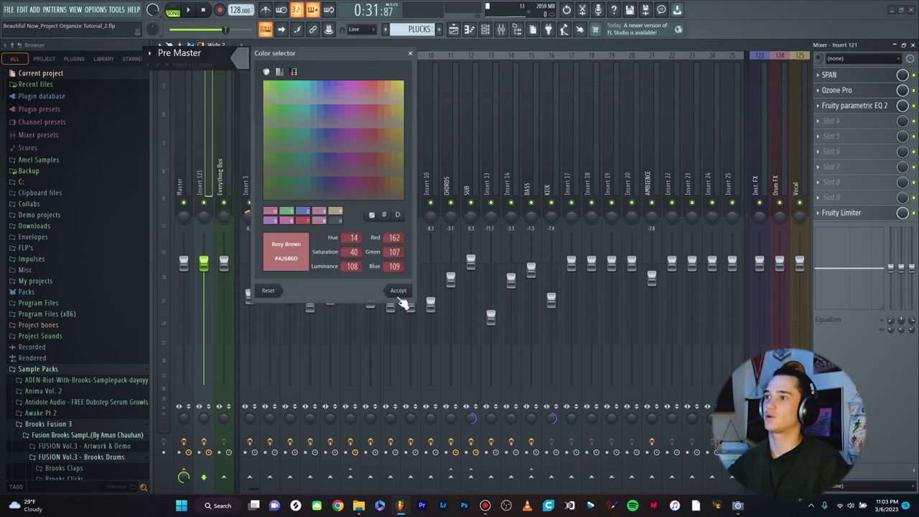
{"action": "left_click", "coordinate": [398, 291]}
{"action": "left_click", "coordinate": [159, 65]}
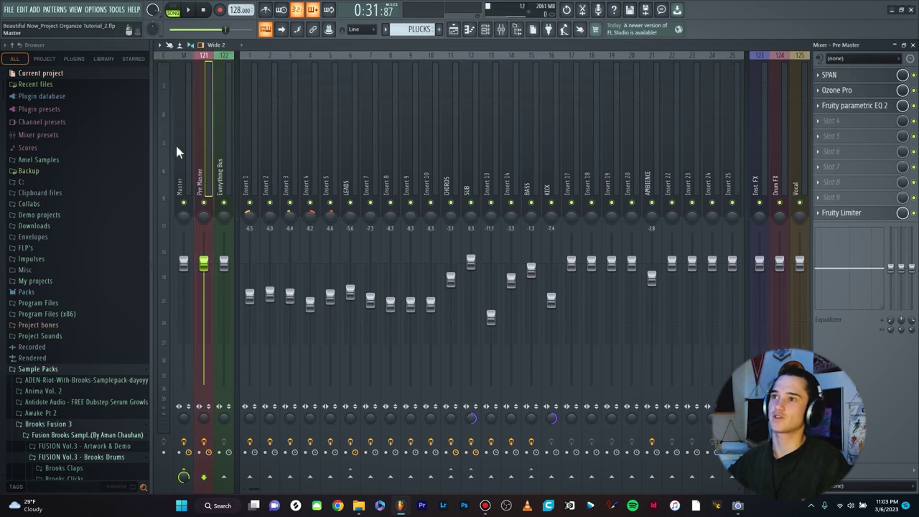
Load the Default mixer track state on the Master track to clear its effects
{"action": "left_click", "coordinate": [178, 150]}
{"action": "right_click", "coordinate": [179, 149]}
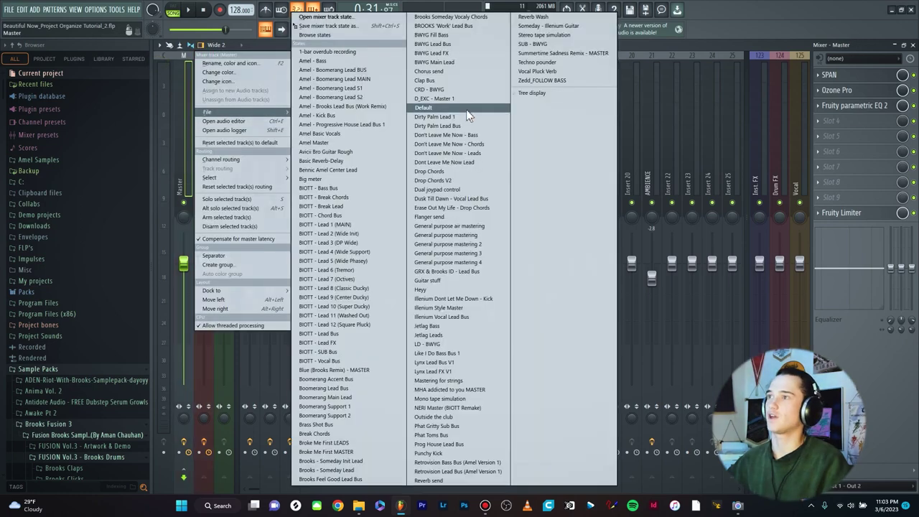
{"action": "left_click", "coordinate": [757, 79]}
{"action": "left_click", "coordinate": [199, 149]}
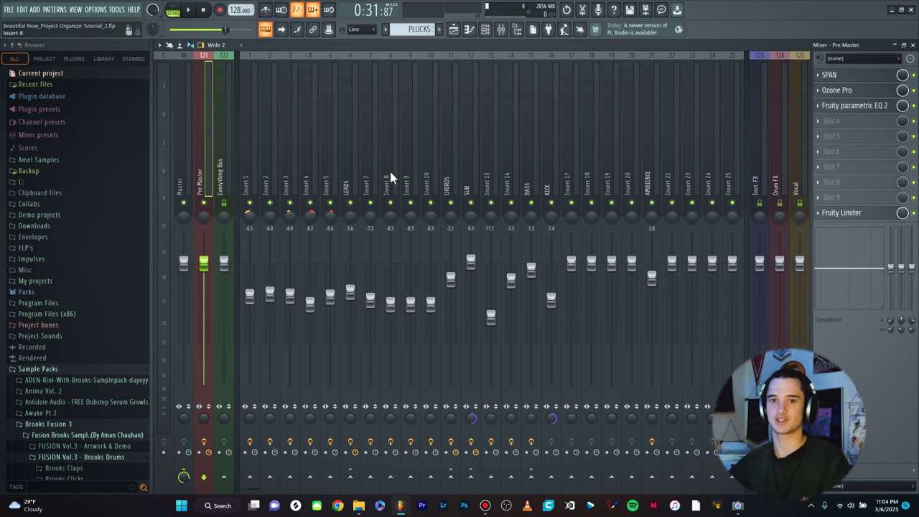
Route the Inst. FX and Drum FX tracks together to Everything Bus
{"action": "left_click", "coordinate": [757, 169]}
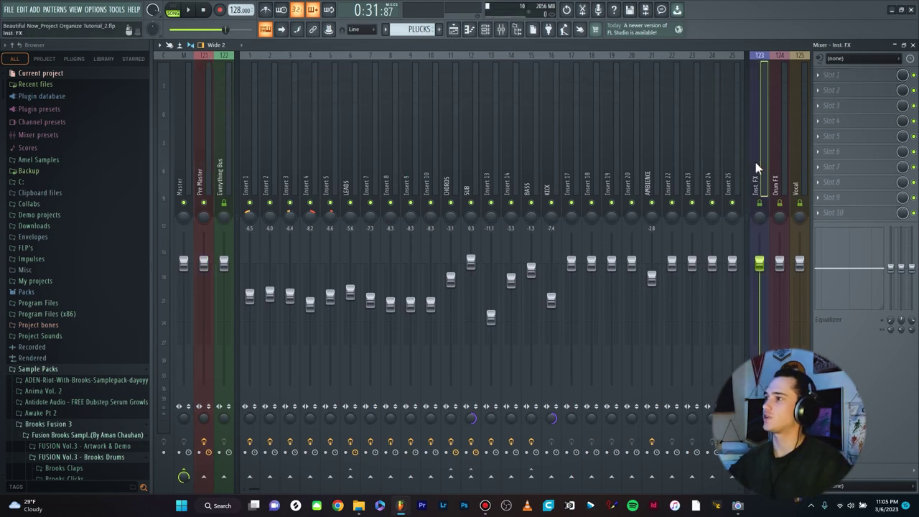
{"action": "left_click", "coordinate": [776, 169], "text": "ctrl"}
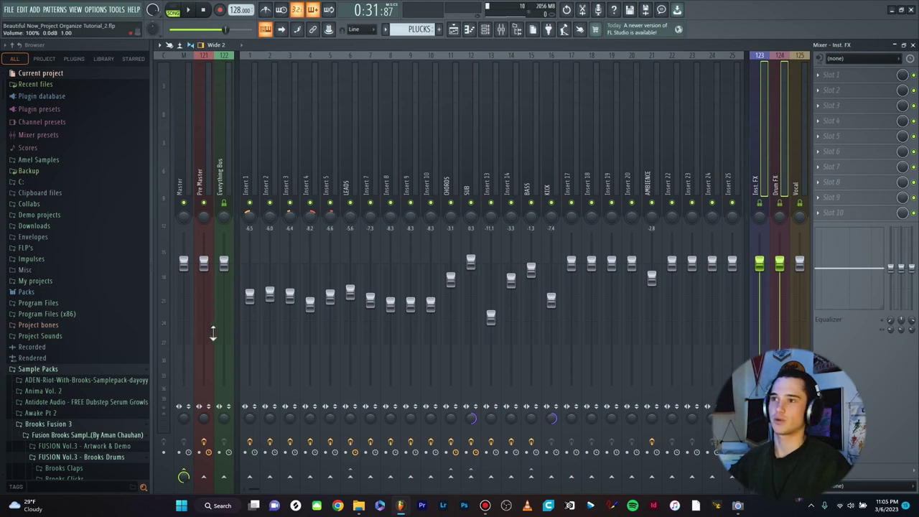
Route the Vocal track and the Everything Bus track to Pre Master only
{"action": "left_click", "coordinate": [795, 169]}
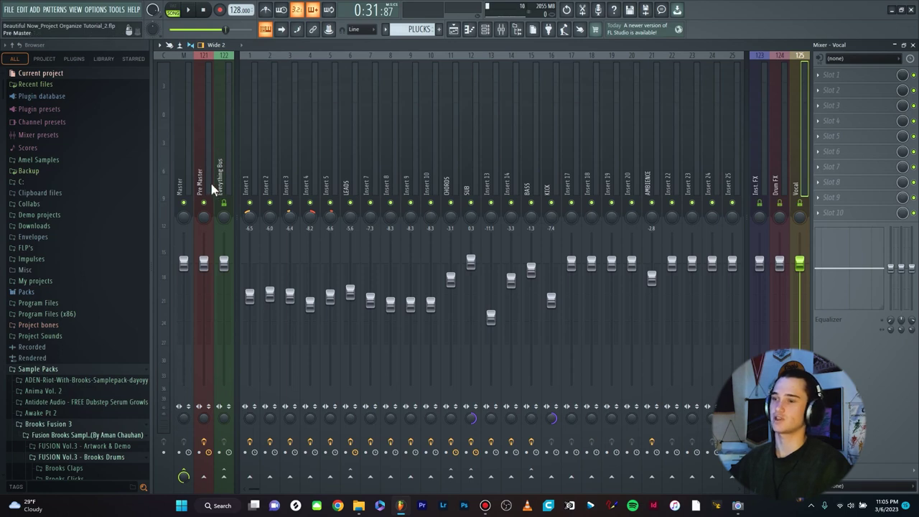
{"action": "right_click", "coordinate": [204, 476]}
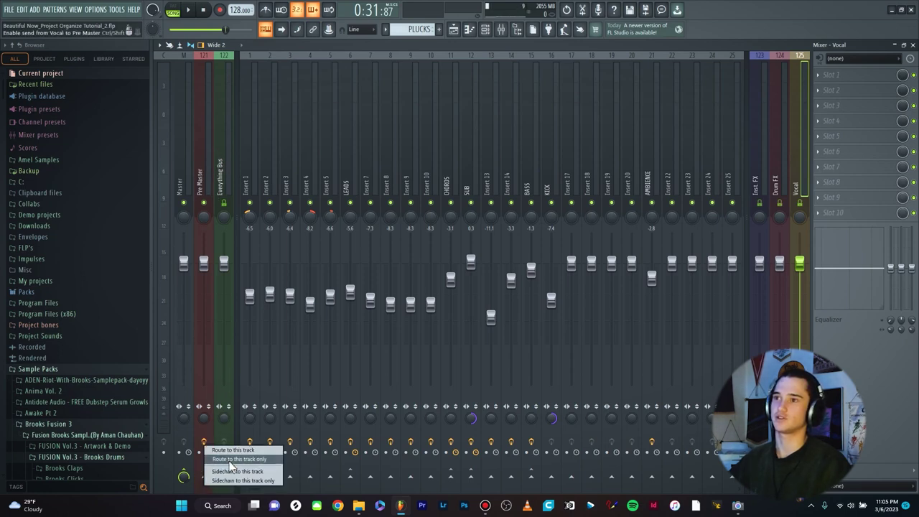
{"action": "left_click", "coordinate": [229, 464]}
{"action": "left_click", "coordinate": [221, 161]}
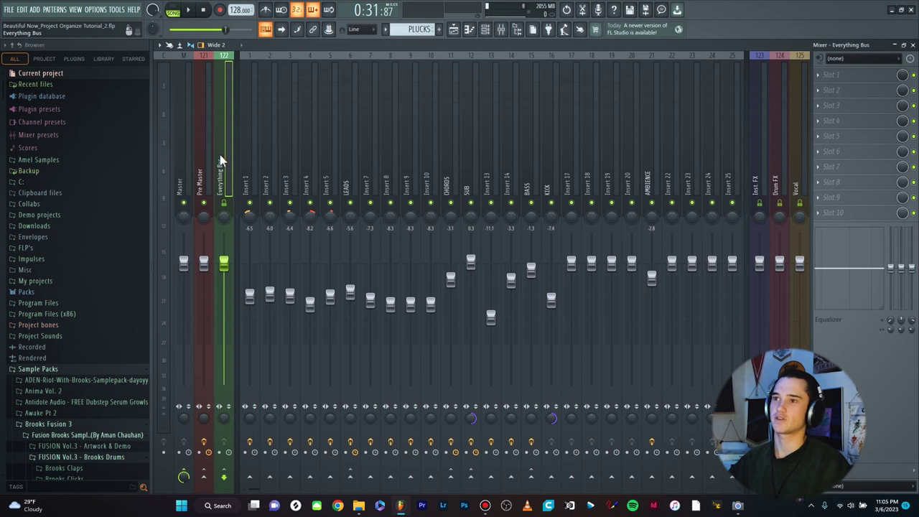
{"action": "right_click", "coordinate": [206, 482]}
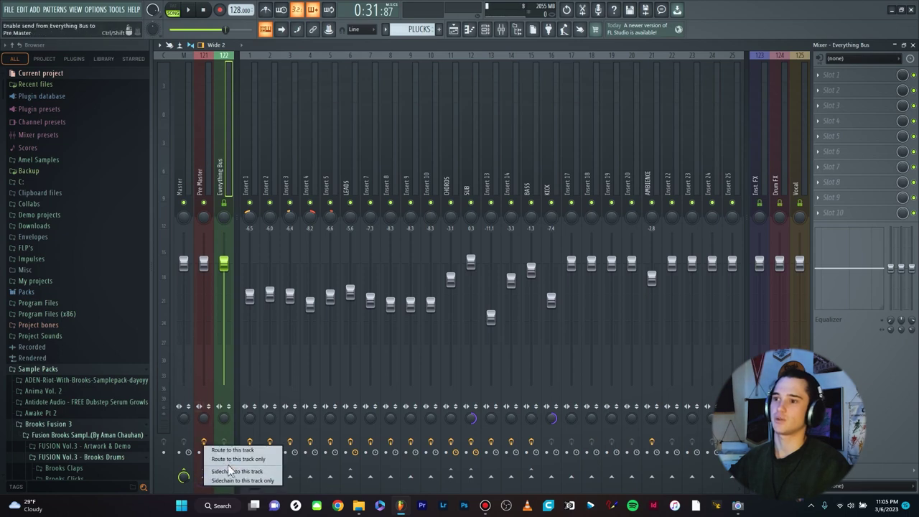
{"action": "left_click", "coordinate": [229, 464]}
Route the LEADS, CHORDS, SUB, BASS and AMBIENCE group tracks to Inst. FX
{"action": "left_click", "coordinate": [351, 147]}
{"action": "left_click", "coordinate": [370, 146]}
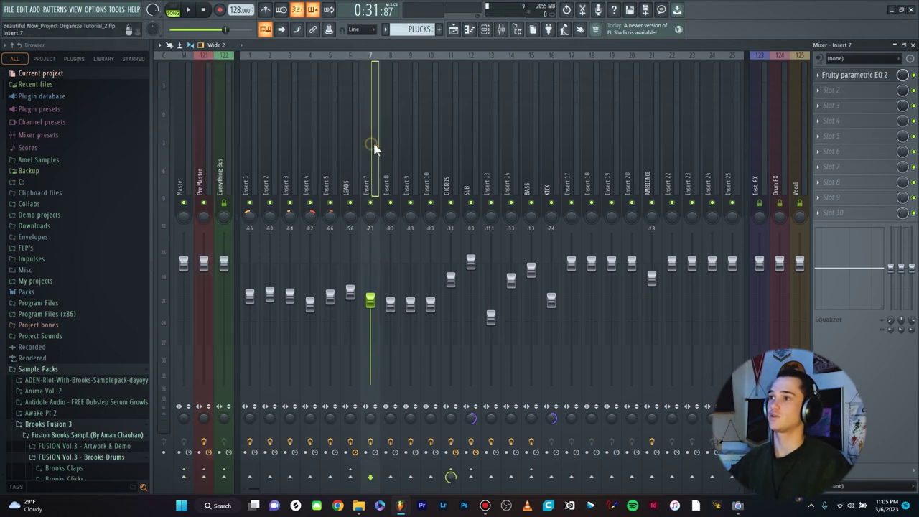
{"action": "left_click", "coordinate": [413, 153]}
{"action": "left_click", "coordinate": [443, 154]}
{"action": "left_click", "coordinate": [347, 164]}
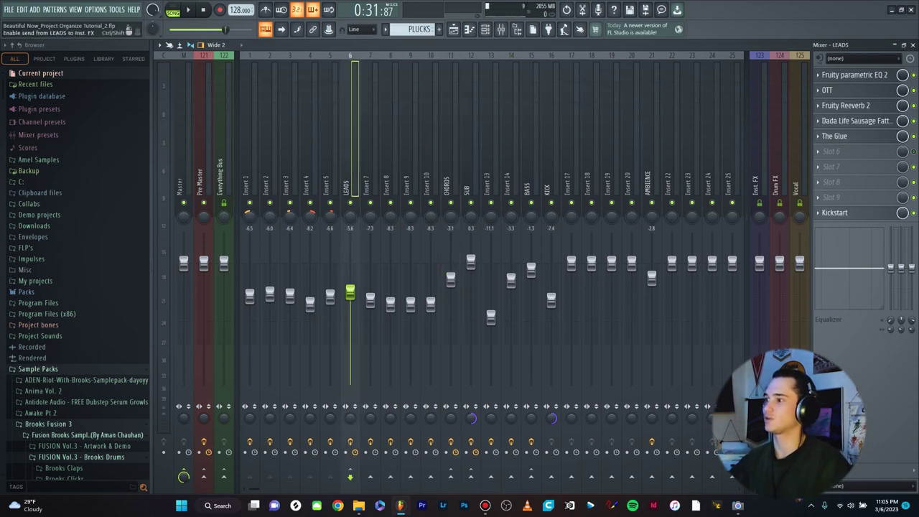
{"action": "left_click", "coordinate": [445, 160]}
{"action": "left_click", "coordinate": [468, 174]}
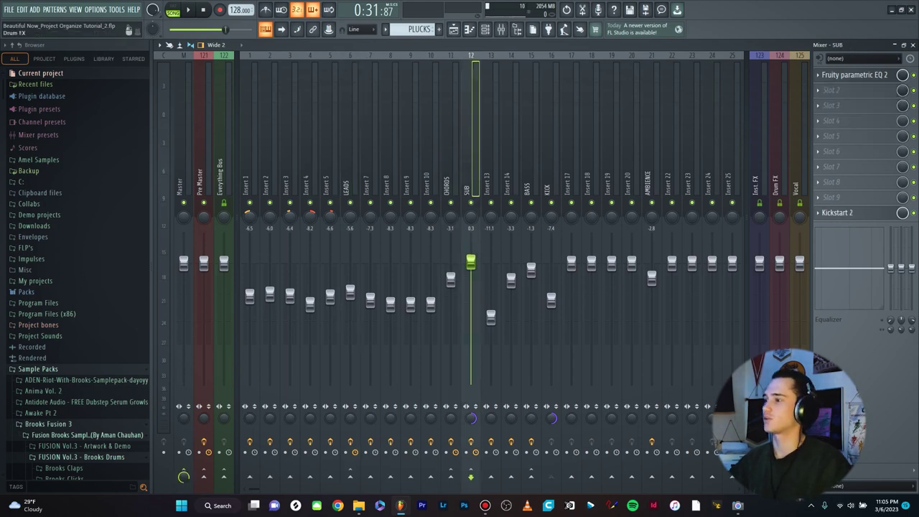
{"action": "left_click", "coordinate": [527, 176]}
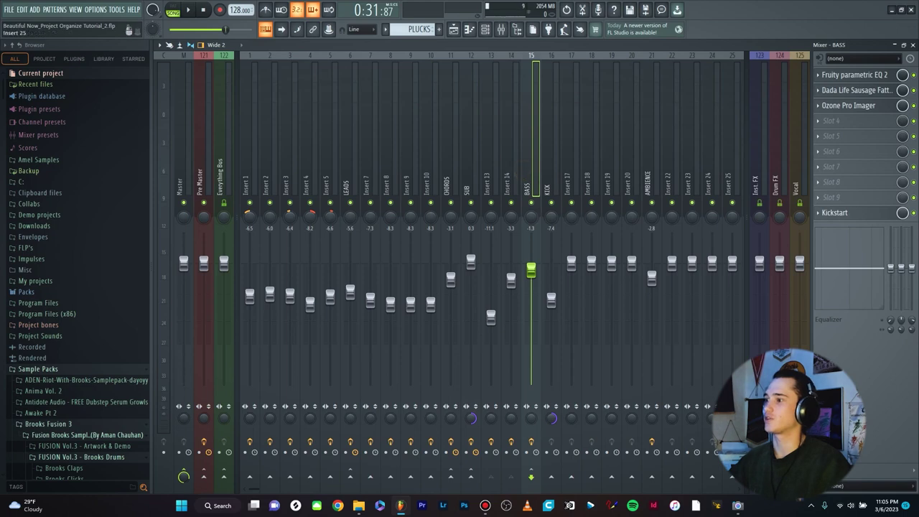
{"action": "scroll", "coordinate": [594, 149], "scroll_direction": "down", "scroll_amount": 3}
{"action": "left_click", "coordinate": [587, 162]}
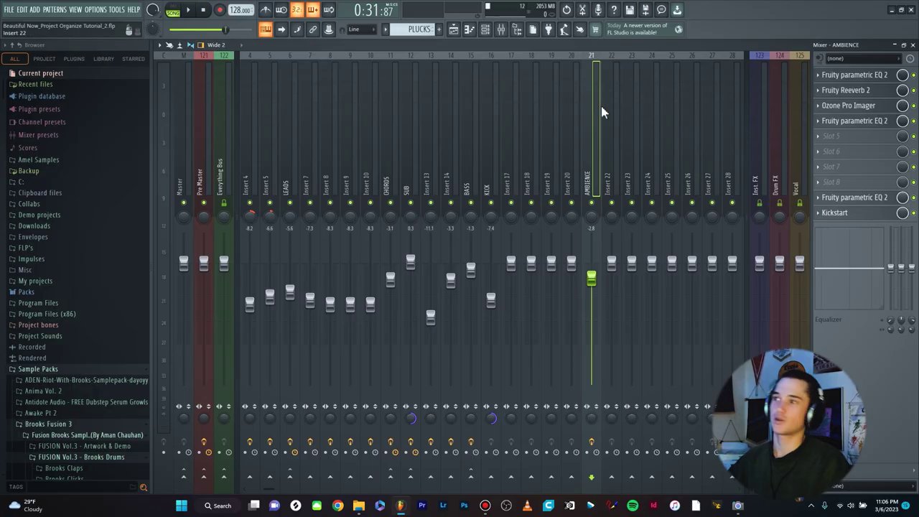
Move the AMBIENCE track to mixer slot 12, between CHORDS and SUB
{"action": "scroll", "coordinate": [624, 149], "scroll_direction": "down", "scroll_amount": 3}
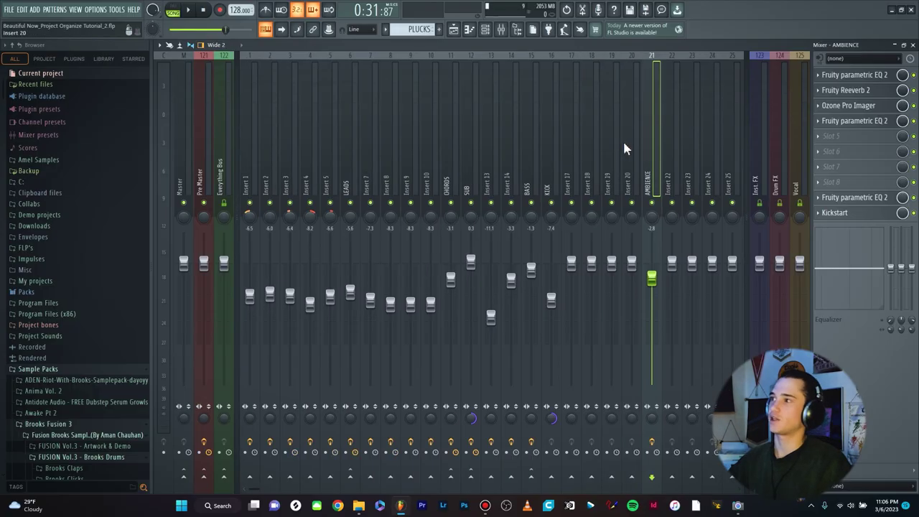
{"action": "left_click", "coordinate": [675, 162]}
{"action": "left_click", "coordinate": [652, 166]}
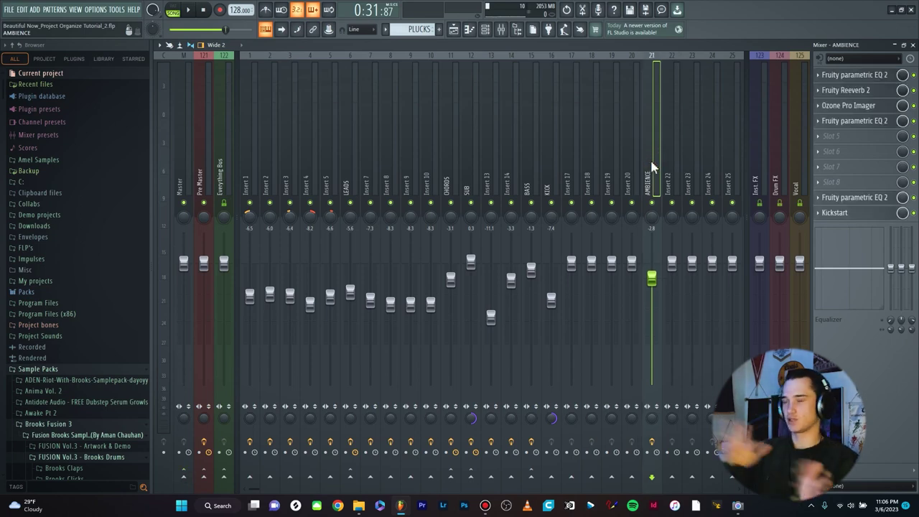
{"action": "left_click", "coordinate": [665, 173]}
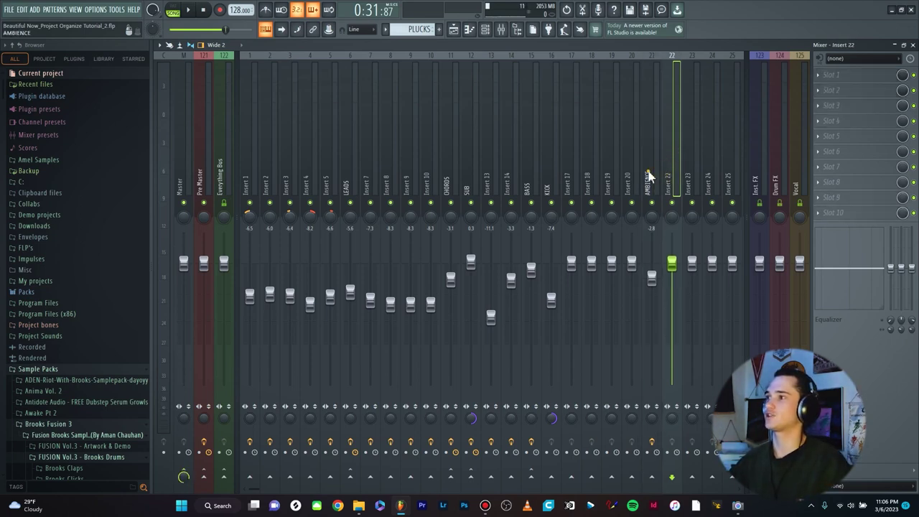
{"action": "left_click", "coordinate": [649, 176]}
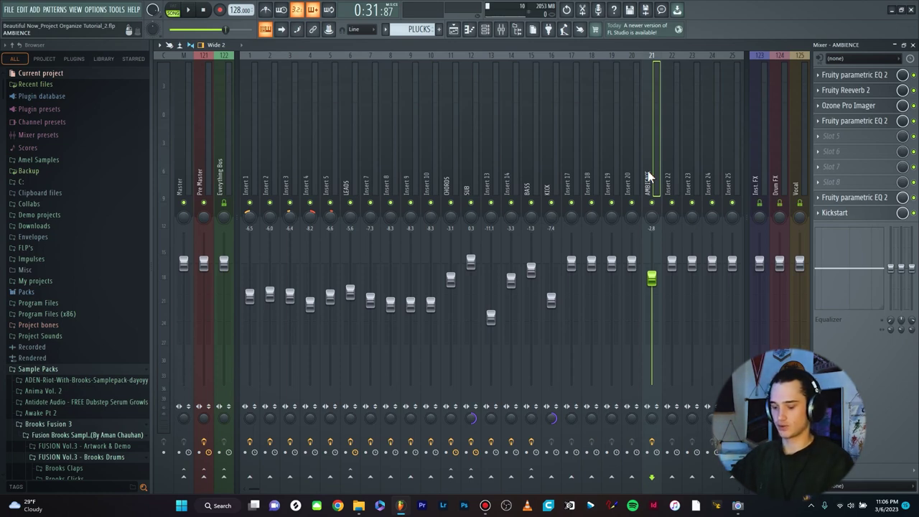
{"action": "scroll", "coordinate": [648, 176], "scroll_direction": "up", "scroll_amount": 4}
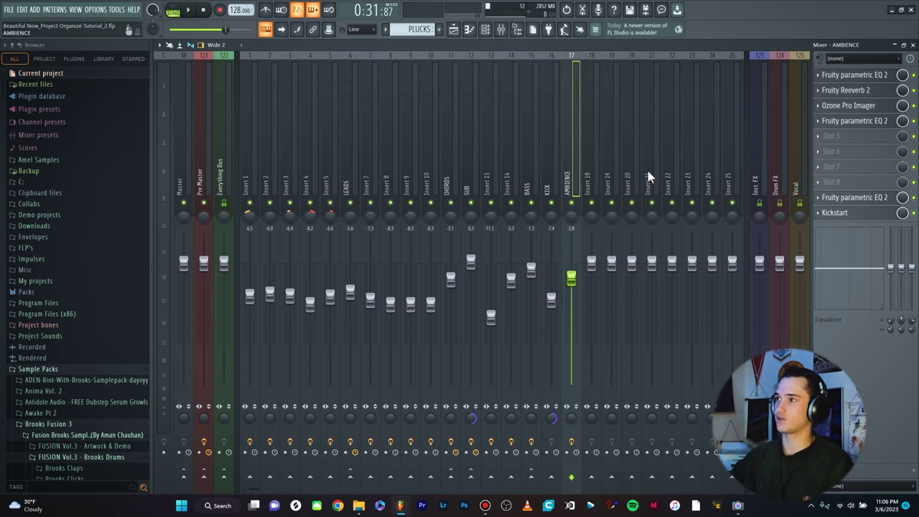
{"action": "scroll", "coordinate": [648, 176], "scroll_direction": "down", "scroll_amount": 4}
{"action": "scroll", "coordinate": [649, 176], "scroll_direction": "up", "scroll_amount": 2}
{"action": "scroll", "coordinate": [649, 176], "scroll_direction": "up", "scroll_amount": 7}
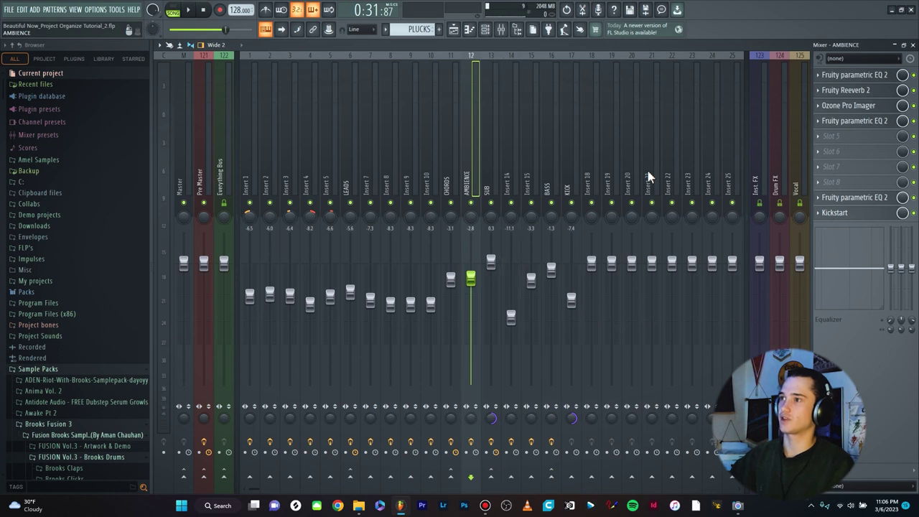
Move BASS between AMBIENCE and SUB, and shift CHORDS, AMBIENCE, BASS and SUB together into slots 7 to 10 beside LEADS
{"action": "left_click", "coordinate": [544, 173]}
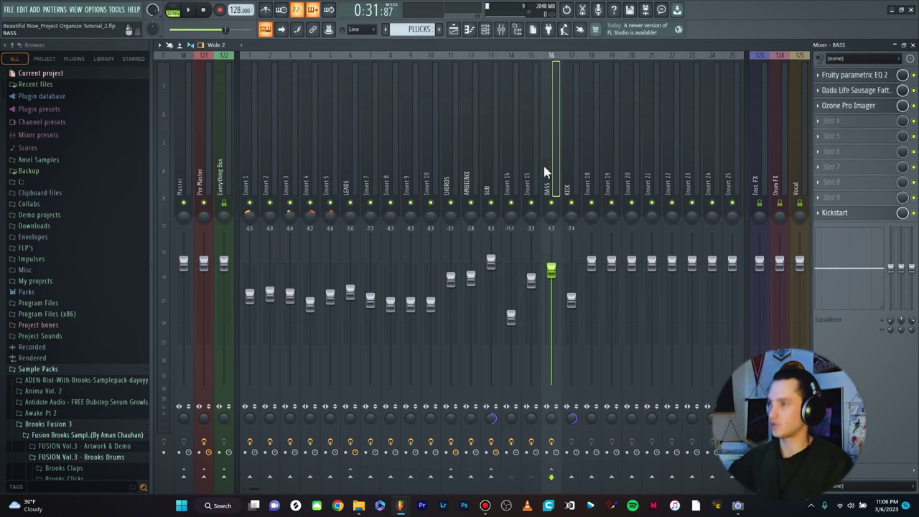
{"action": "scroll", "coordinate": [543, 172], "scroll_direction": "up", "scroll_amount": 3}
{"action": "left_click_drag", "start_coordinate": [515, 170], "coordinate": [451, 179]}
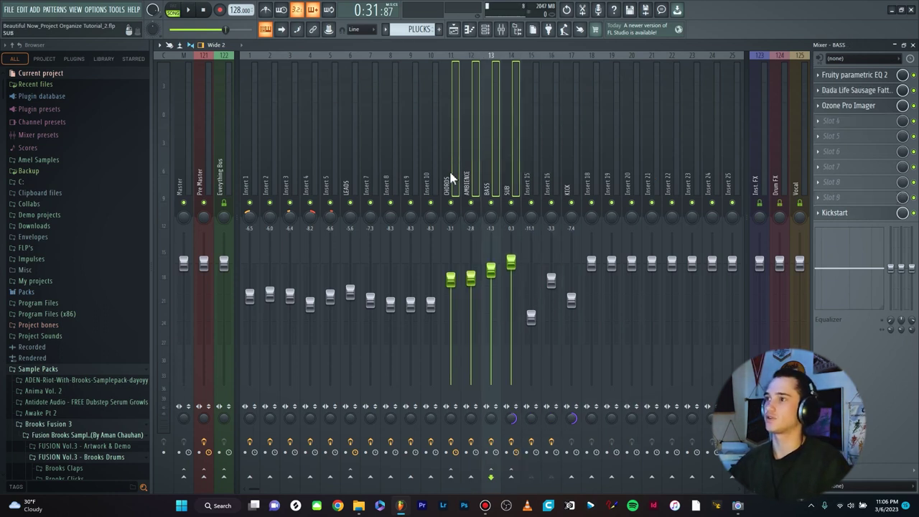
{"action": "scroll", "coordinate": [451, 179], "scroll_direction": "up", "scroll_amount": 4}
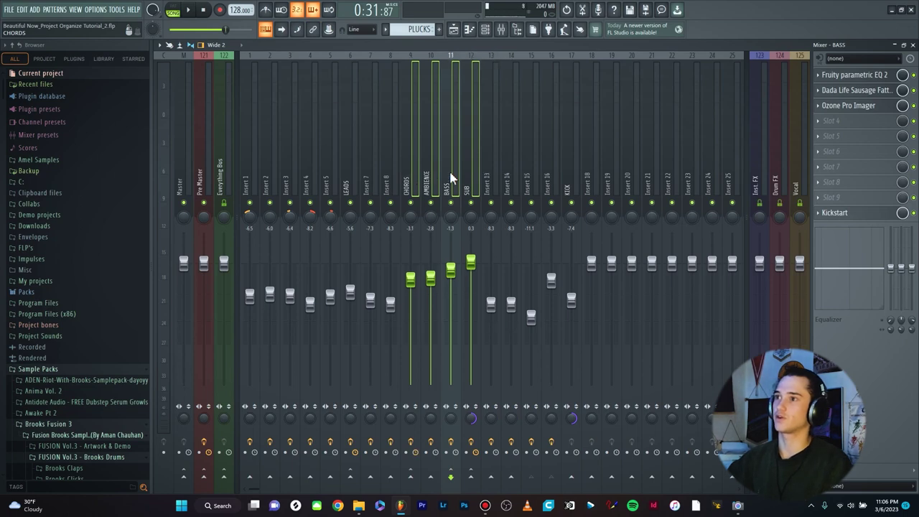
{"action": "left_click", "coordinate": [450, 176]}
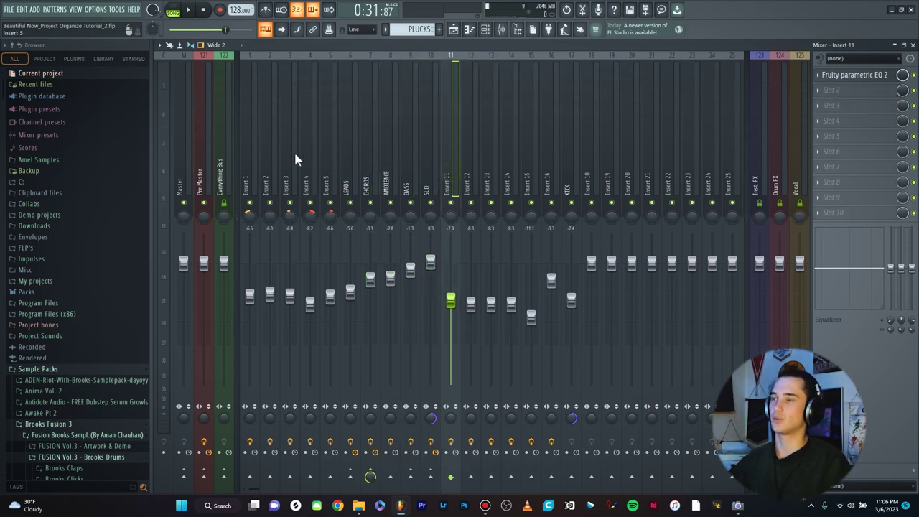
Route the KICK track to Drum FX only
{"action": "left_click", "coordinate": [426, 166]}
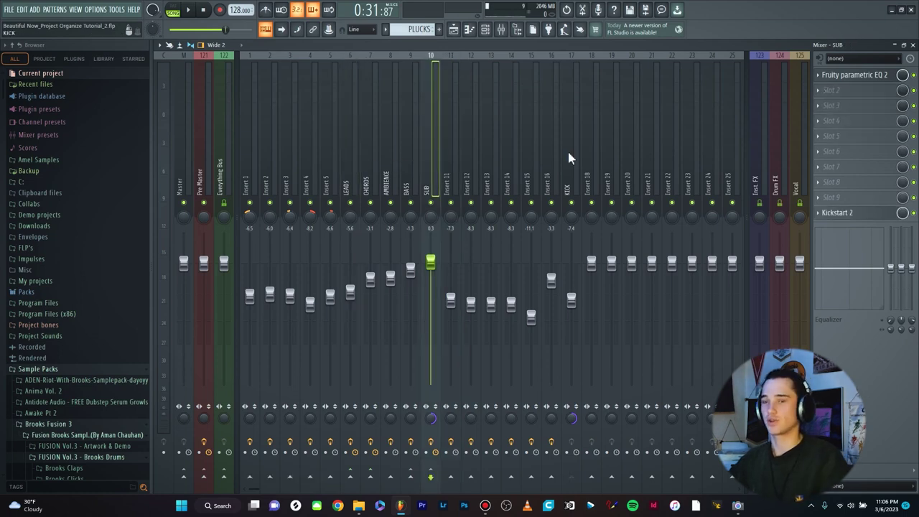
{"action": "left_click", "coordinate": [568, 154]}
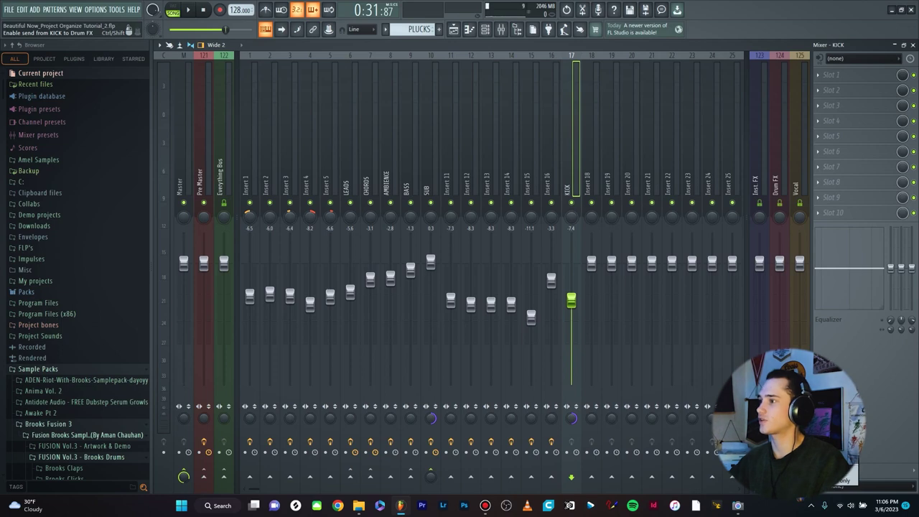
In the playlist, set the target mixer track of the snare, big snare, build-up drums and crash clips to Drum FX
{"action": "key", "text": "F5"}
{"action": "double_click", "coordinate": [467, 191]}
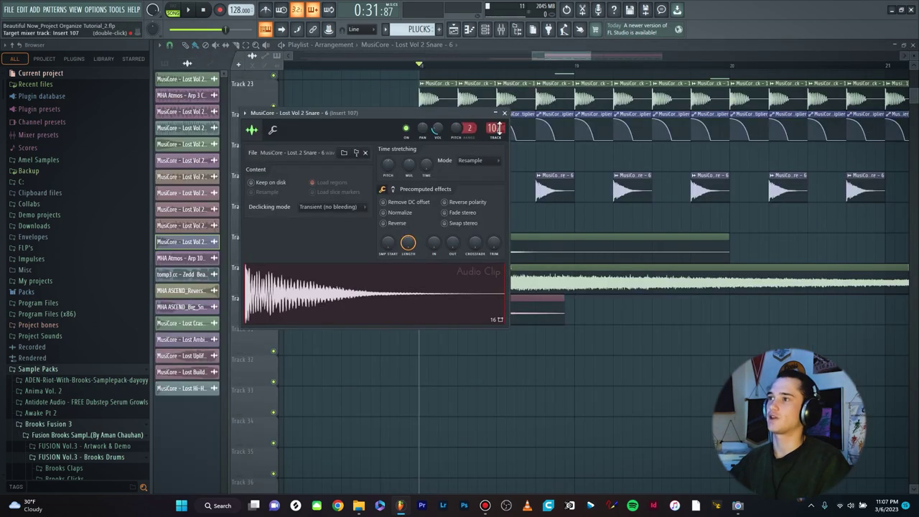
{"action": "left_click_drag", "start_coordinate": [498, 127], "coordinate": [499, 129]}
{"action": "left_click", "coordinate": [504, 113]}
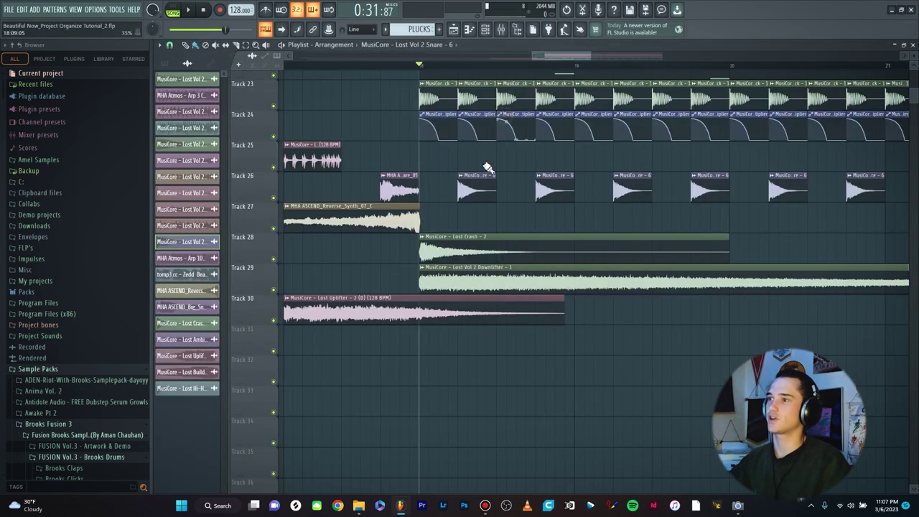
{"action": "double_click", "coordinate": [395, 189]}
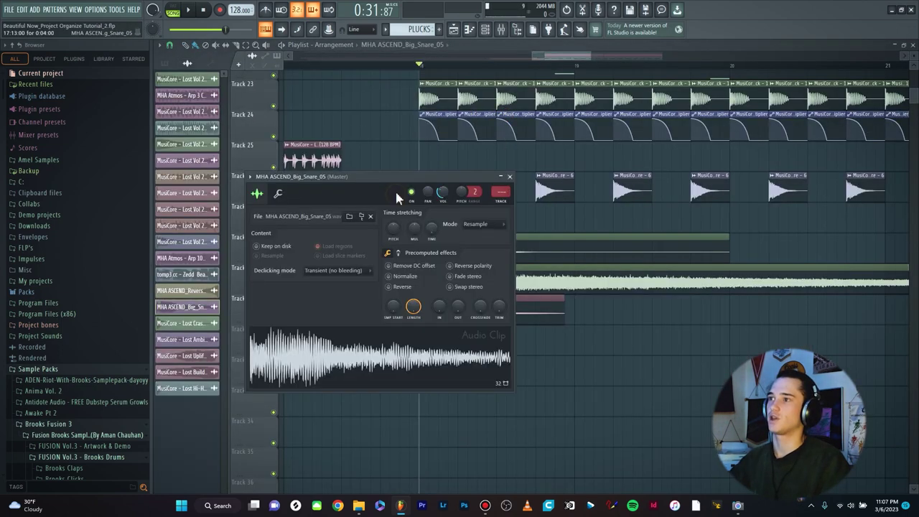
{"action": "left_click", "coordinate": [510, 176]}
{"action": "double_click", "coordinate": [310, 151]}
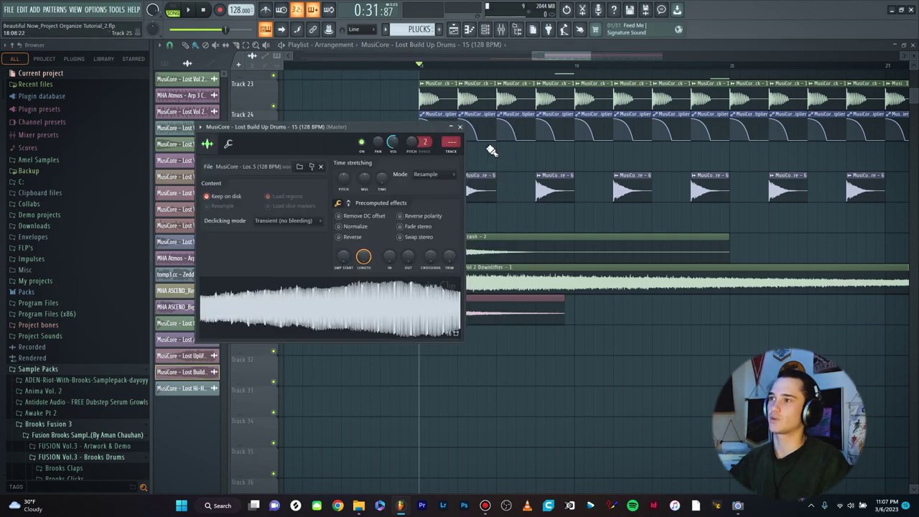
{"action": "left_click", "coordinate": [460, 127]}
{"action": "double_click", "coordinate": [476, 245]}
{"action": "left_click", "coordinate": [424, 100]}
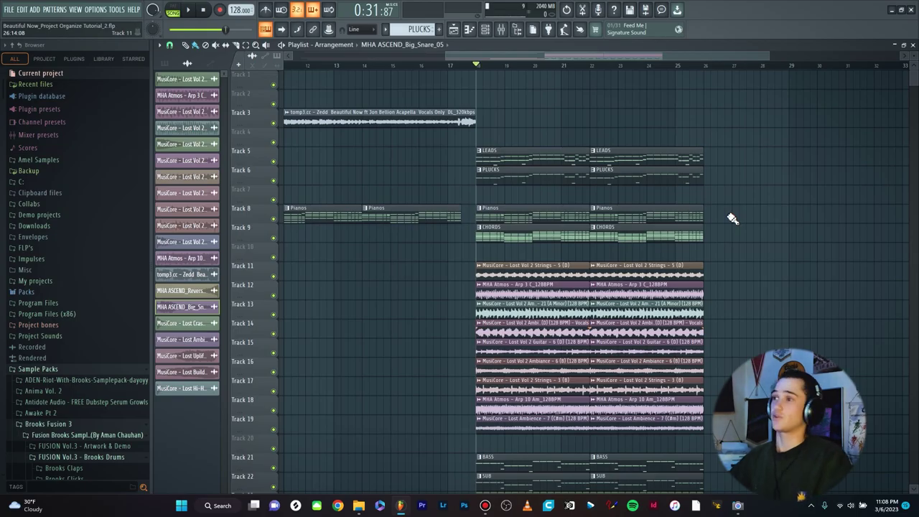
Mute the Drum FX bus and play the drop to check that only the instruments are heard
{"action": "left_click", "coordinate": [501, 30]}
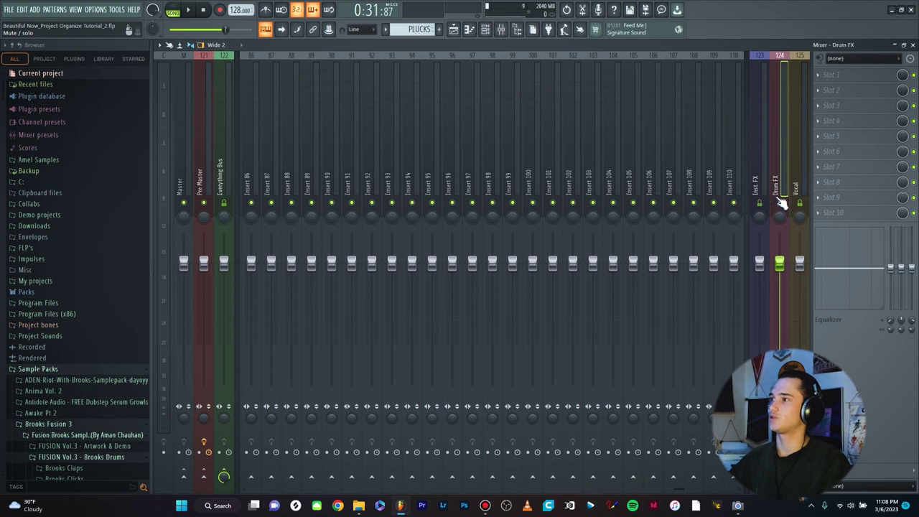
{"action": "left_click", "coordinate": [906, 45]}
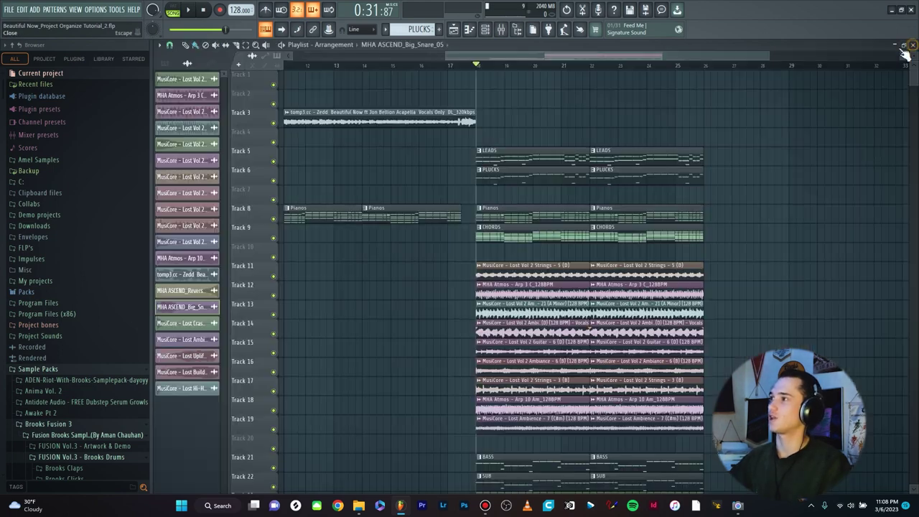
{"action": "key", "text": "space"}
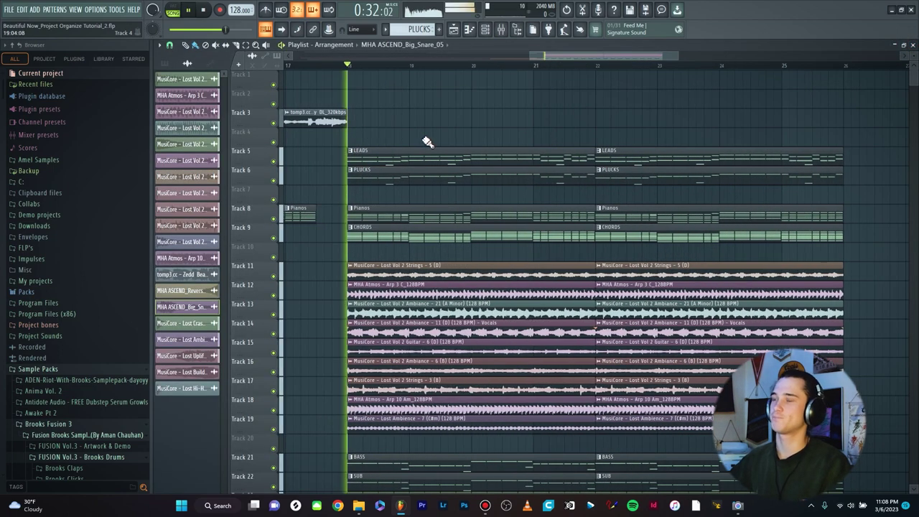
{"action": "scroll", "coordinate": [671, 148], "scroll_direction": "up", "scroll_amount": 2}
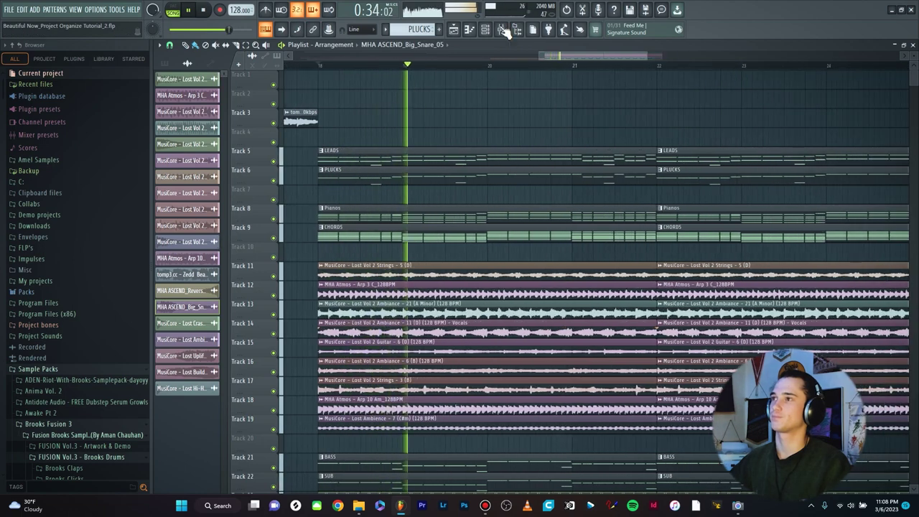
{"action": "key", "text": "space"}
Mute the Inst. FX bus, unmute Drum FX and play the drop to check that only the drums are heard
{"action": "key", "text": "F9"}
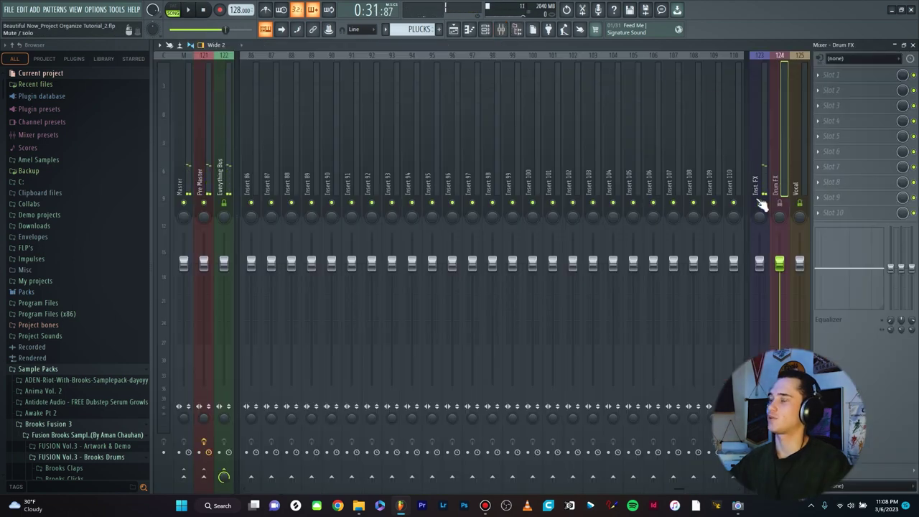
{"action": "left_click", "coordinate": [760, 203]}
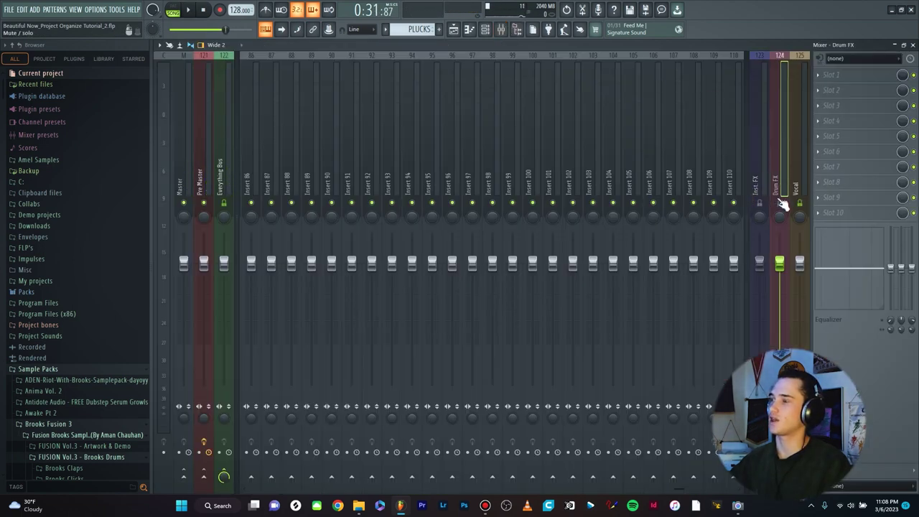
{"action": "key", "text": "space"}
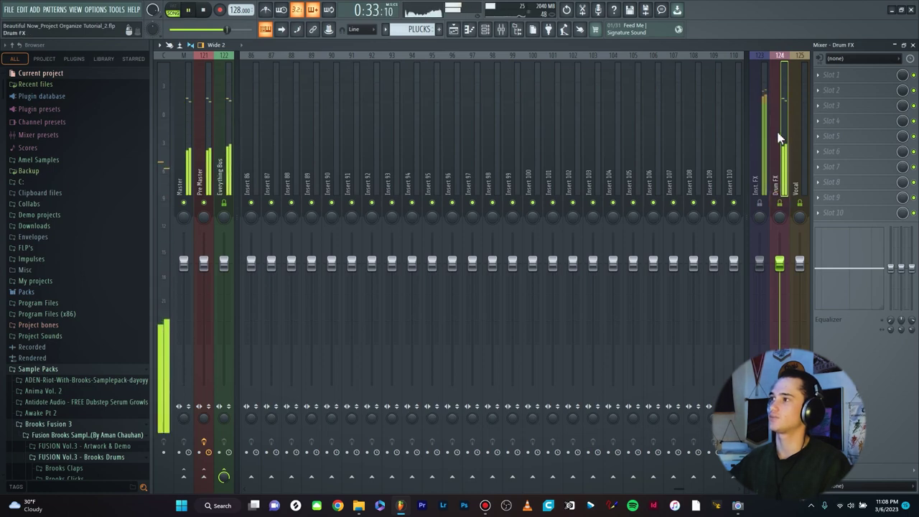
{"action": "key", "text": "space"}
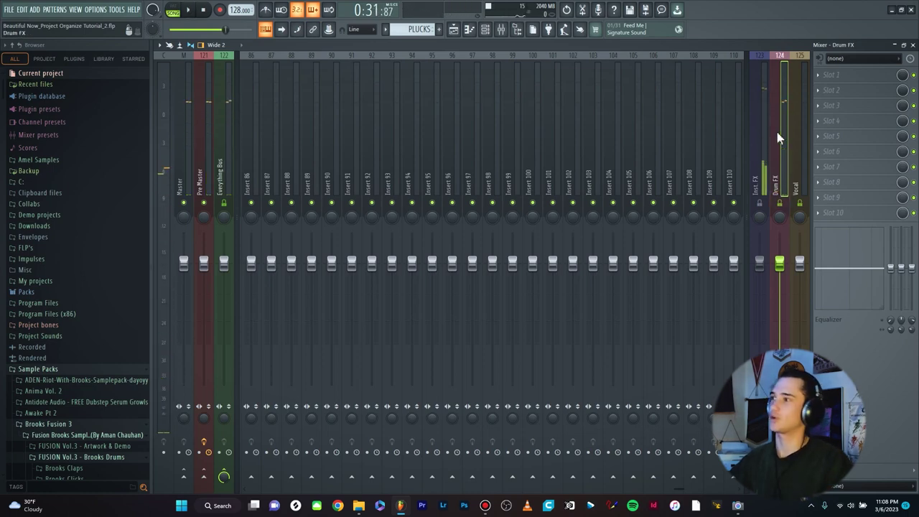